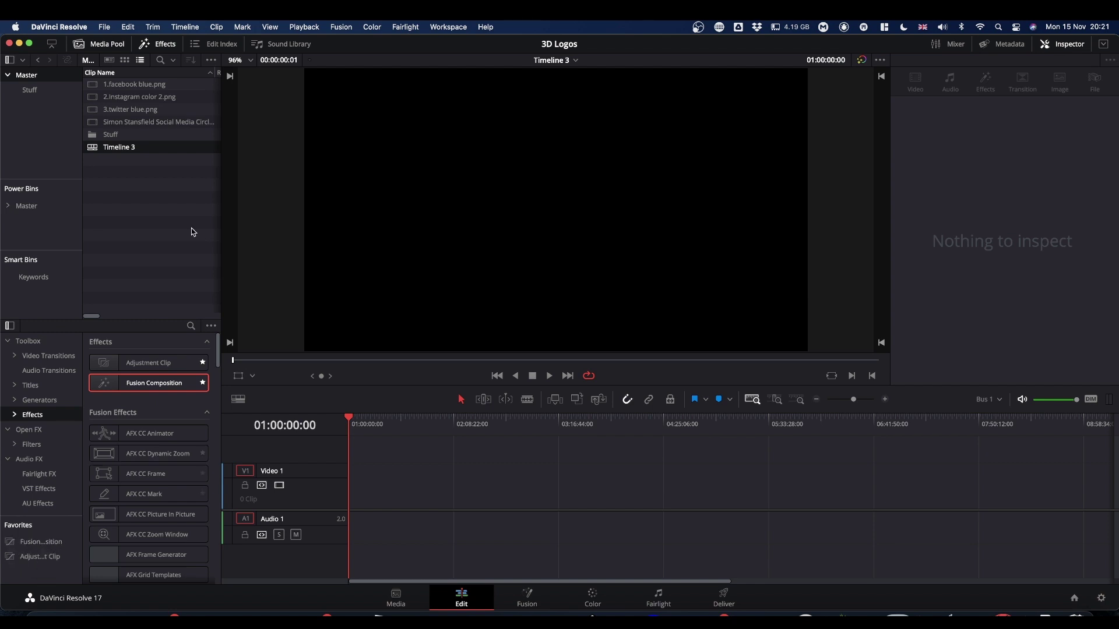
Step: Hide and reshow the Effects Library, then bring up the standard Toolbox effects list
click(165, 47)
click(166, 49)
click(33, 415)
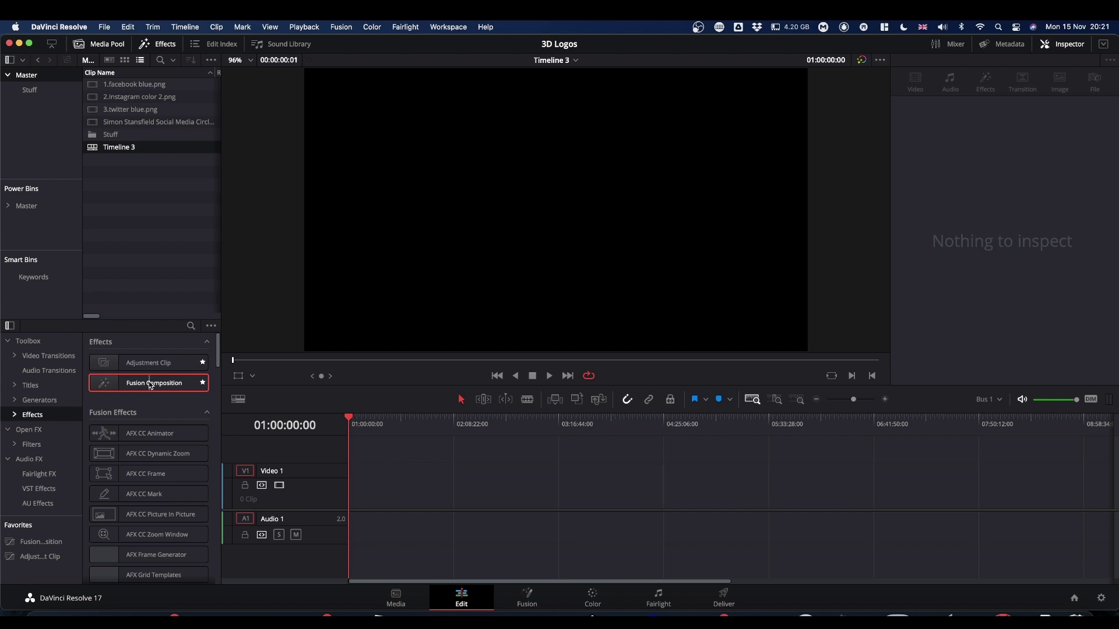
Step: Place a Fusion Composition on Video 1, open it in Fusion, and move MediaOut1 right
drag(151, 387, 353, 491)
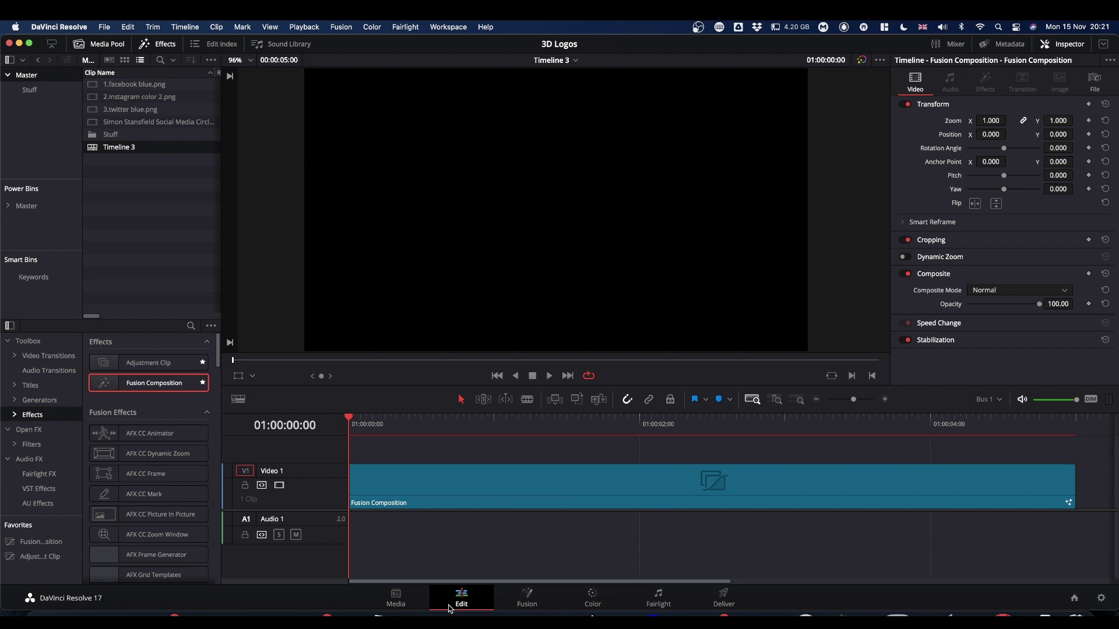
click(527, 599)
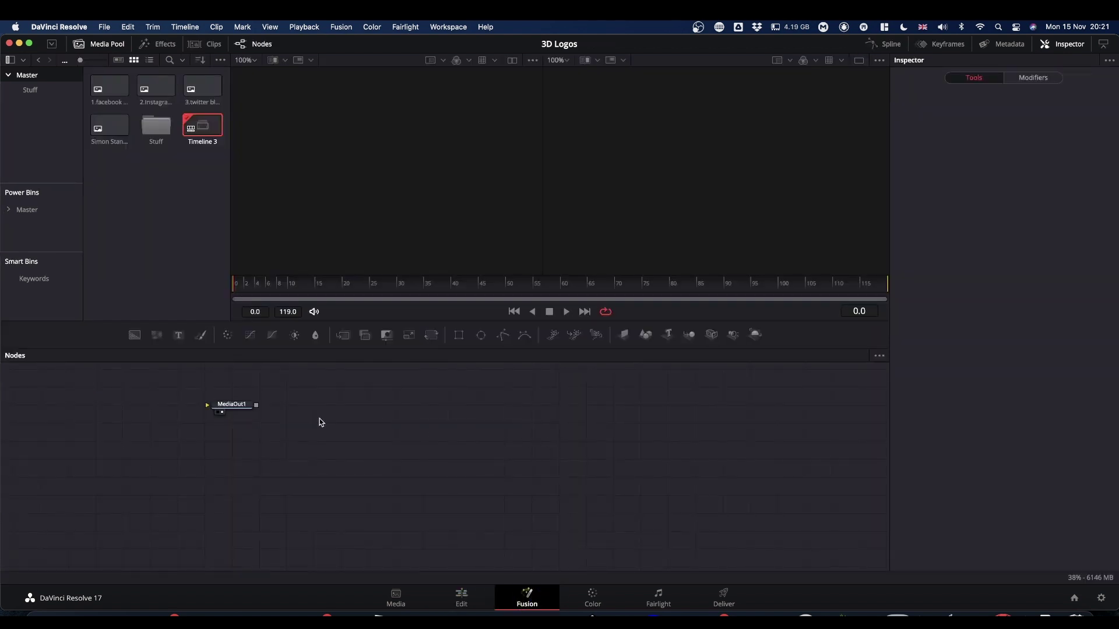
drag(236, 407, 773, 474)
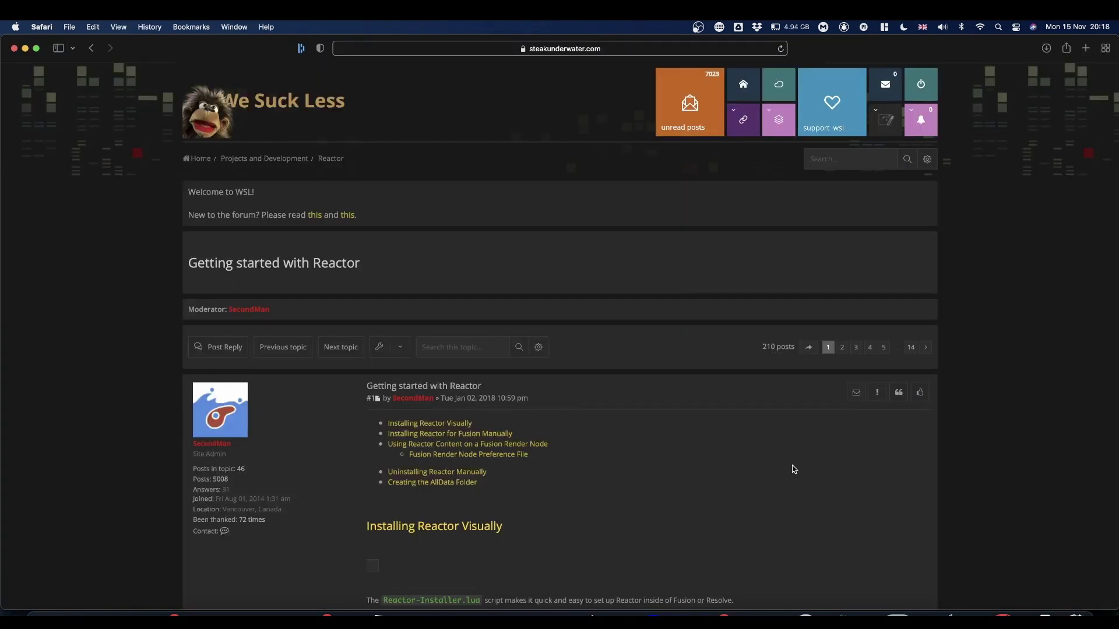
Step: Scroll the Reactor forum post down to the Installing Reactor Visually steps
scroll(794, 469, down, 7)
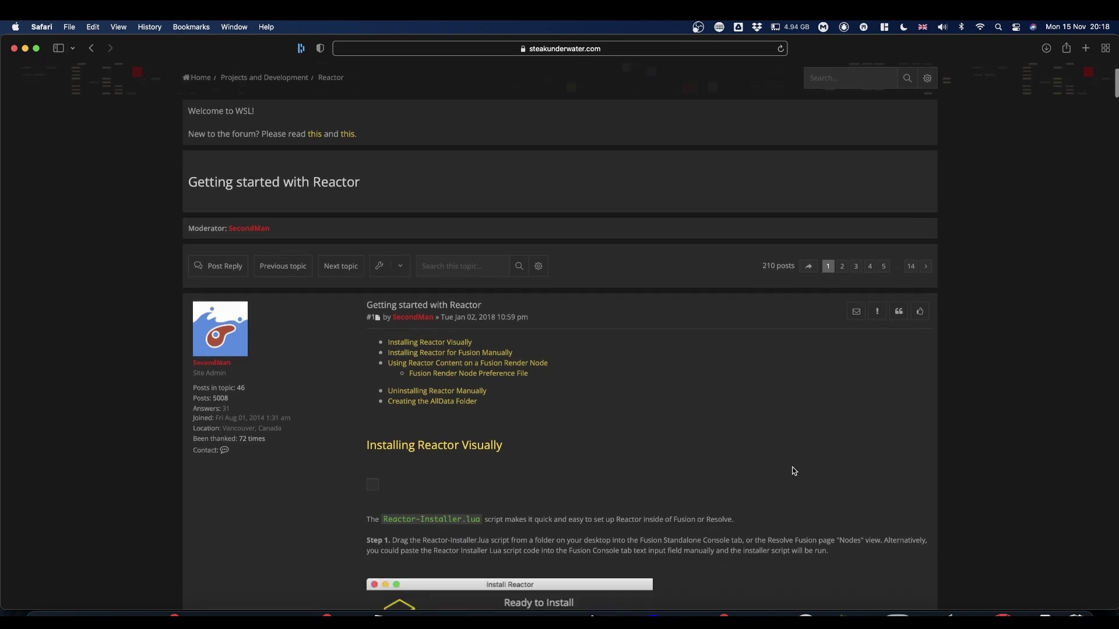
scroll(793, 471, down, 3)
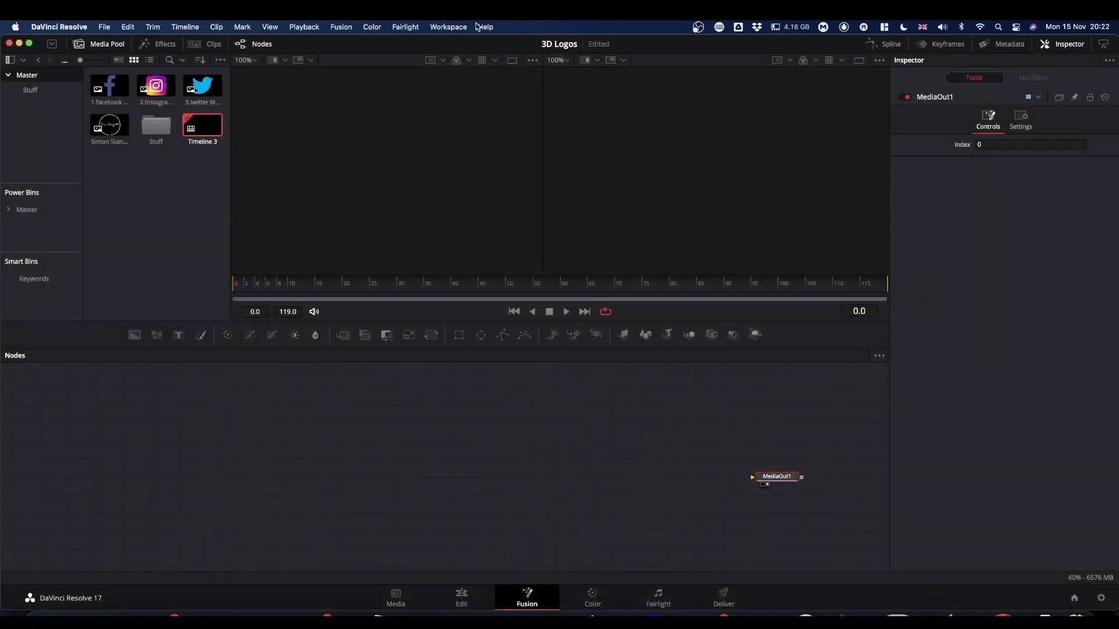
click(446, 26)
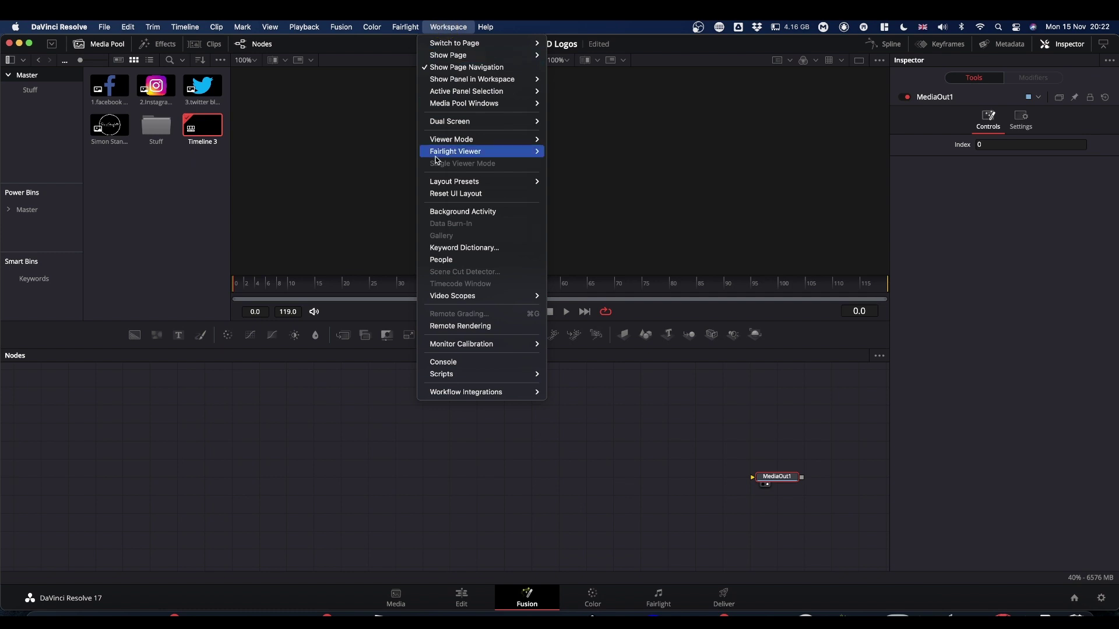
mouse_move(449, 376)
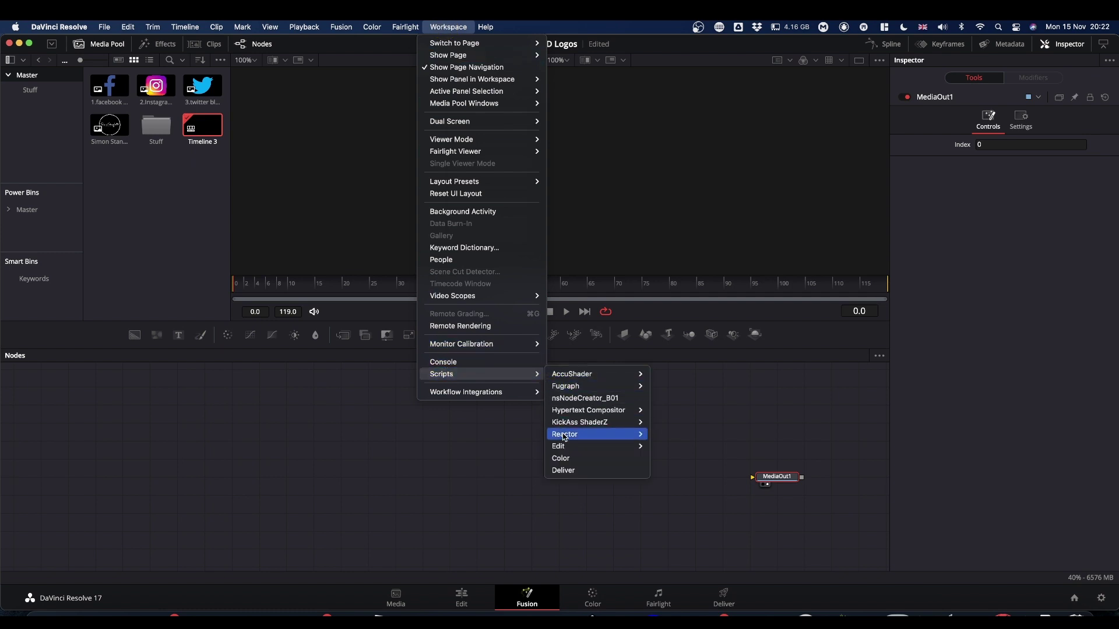
mouse_move(606, 435)
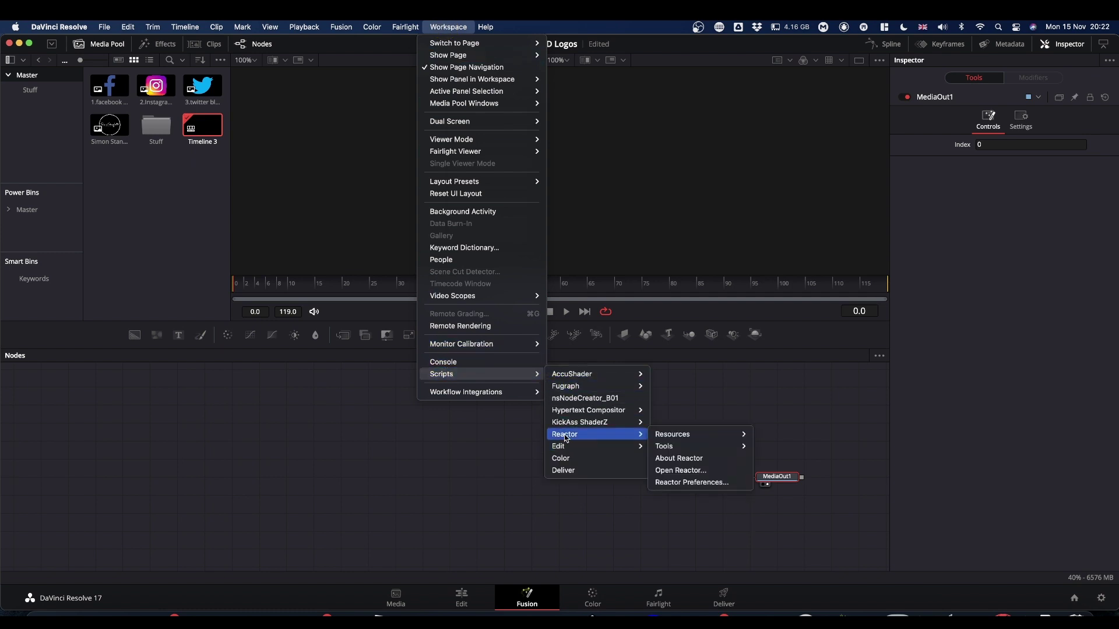
click(691, 471)
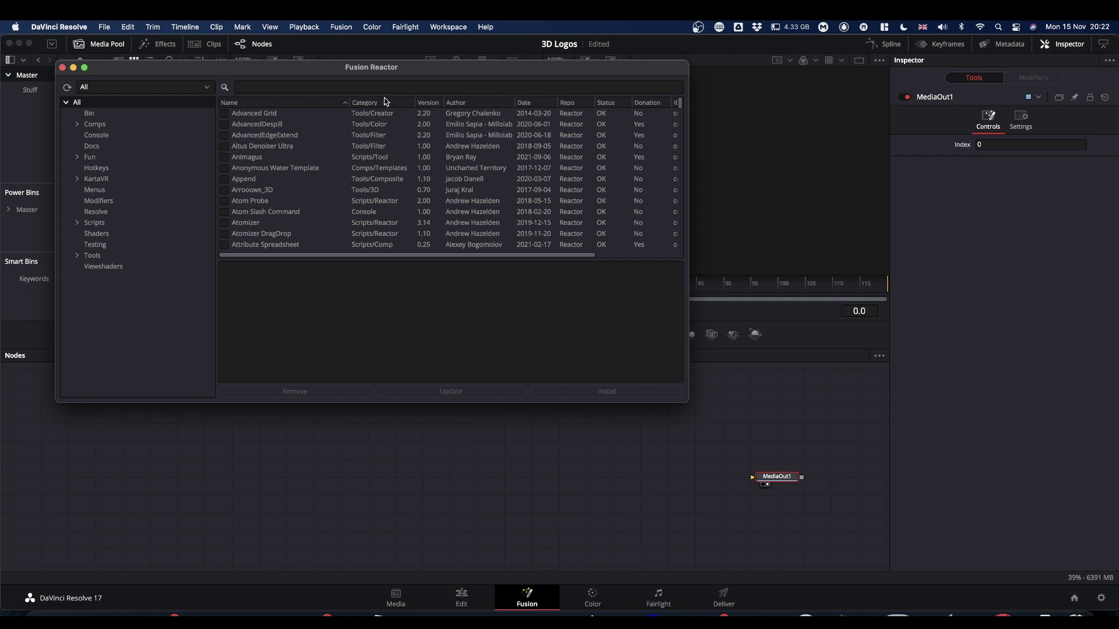
click(388, 88)
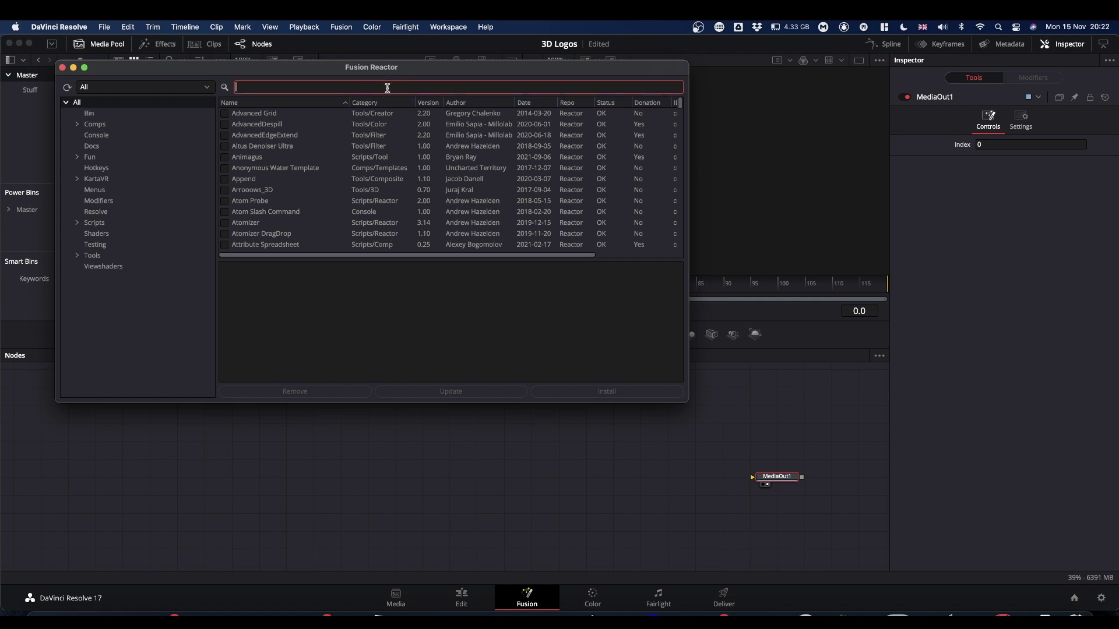
text(kroko)
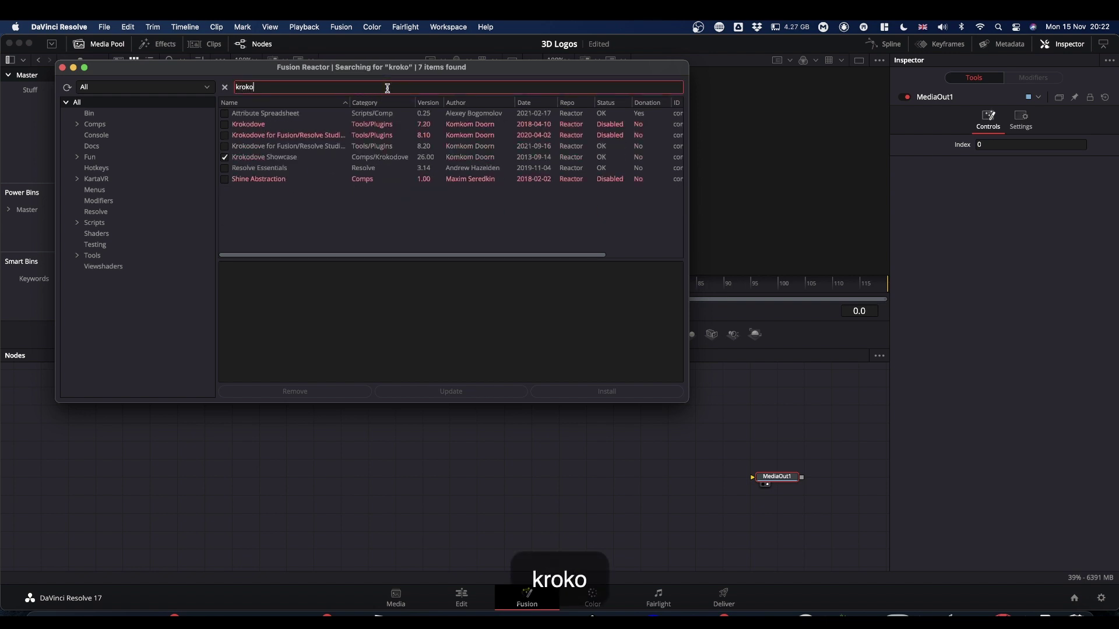
text(dove)
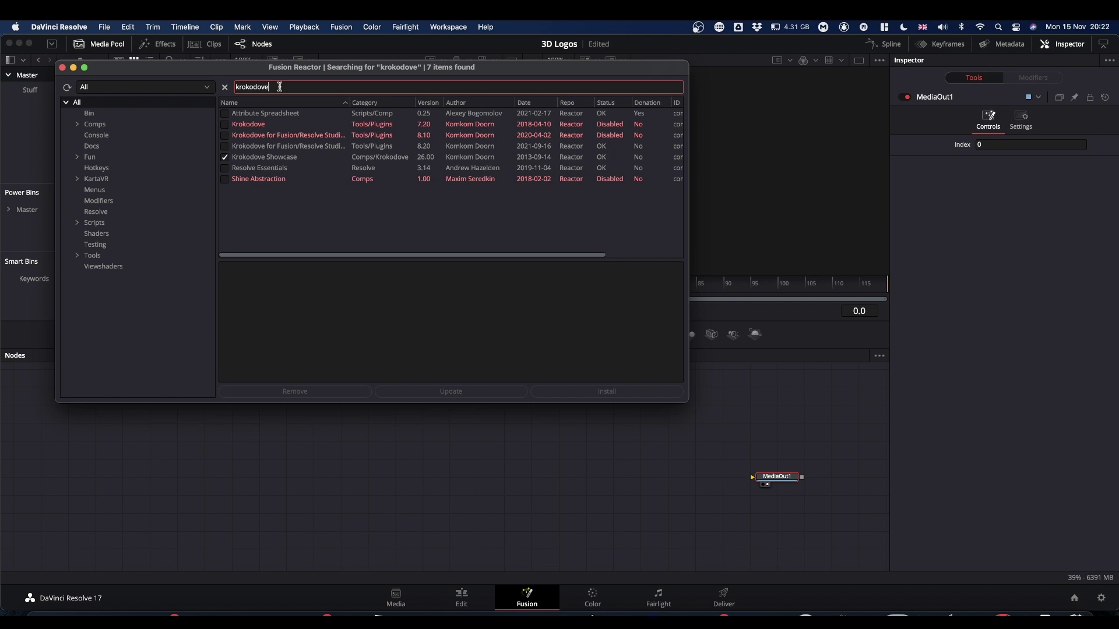
drag(278, 87, 231, 87)
text(K)
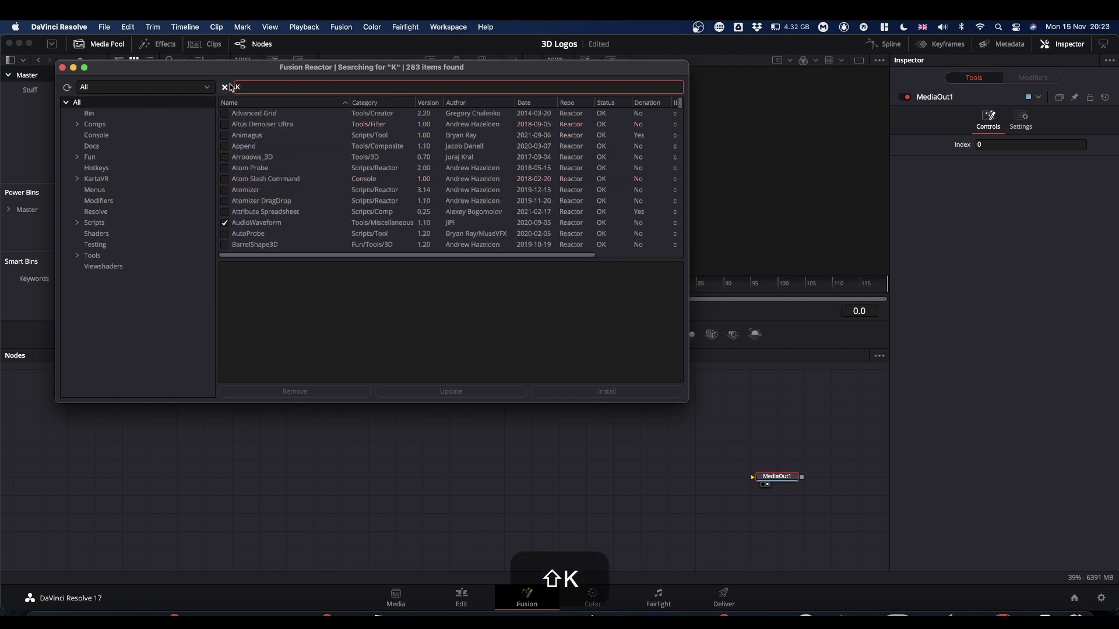
text(as)
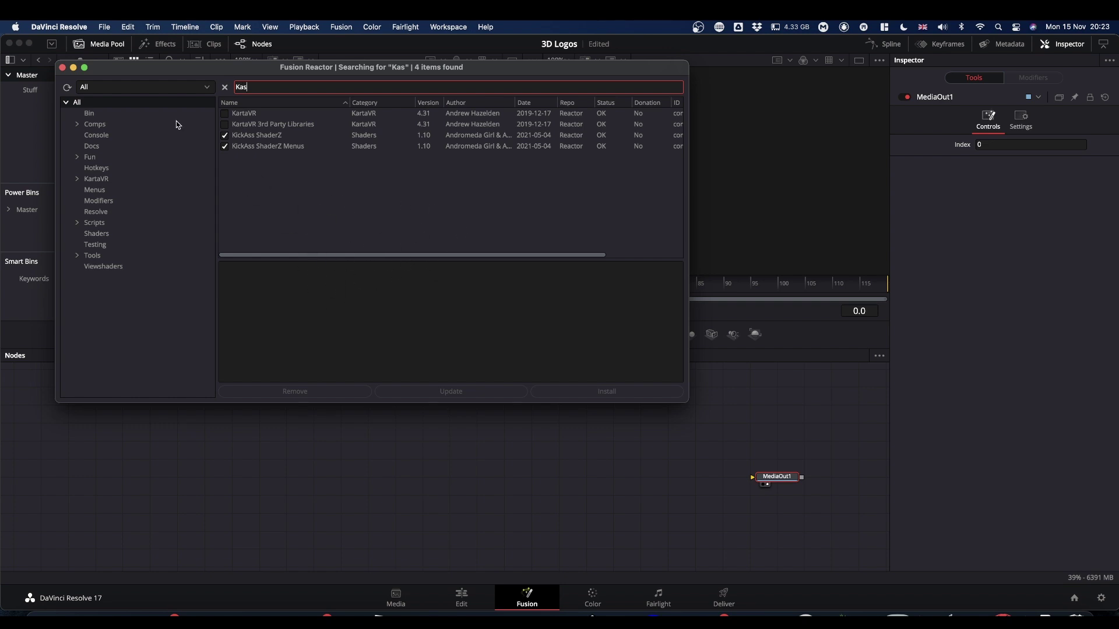
click(62, 68)
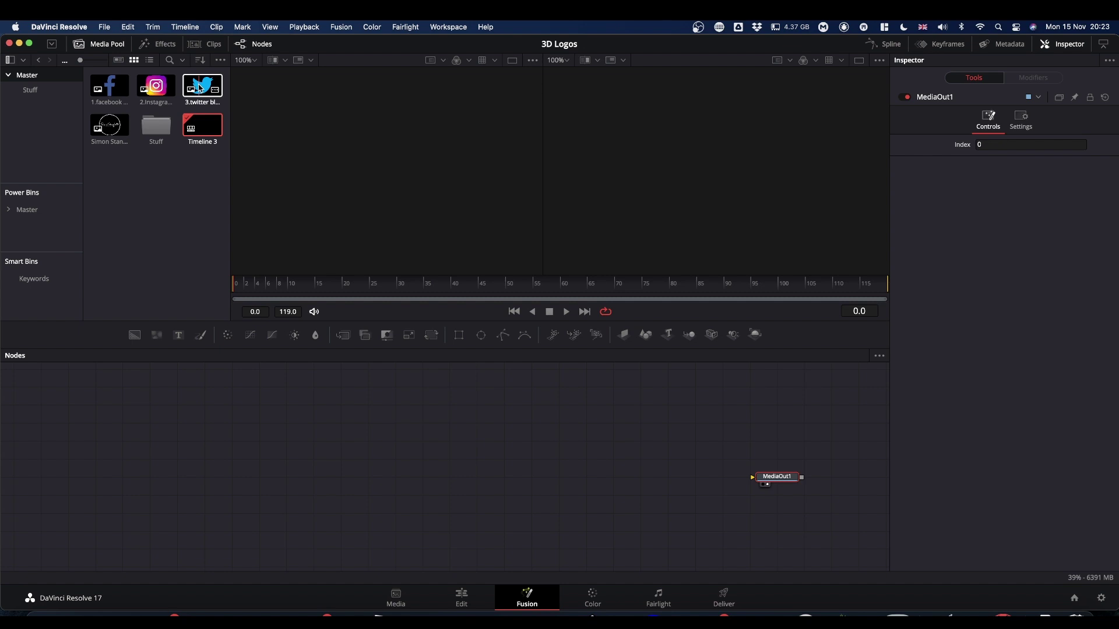
Step: Drag the twitter blue.png logo into the node graph as MediaIn1 and shift it up-left
drag(202, 88, 349, 182)
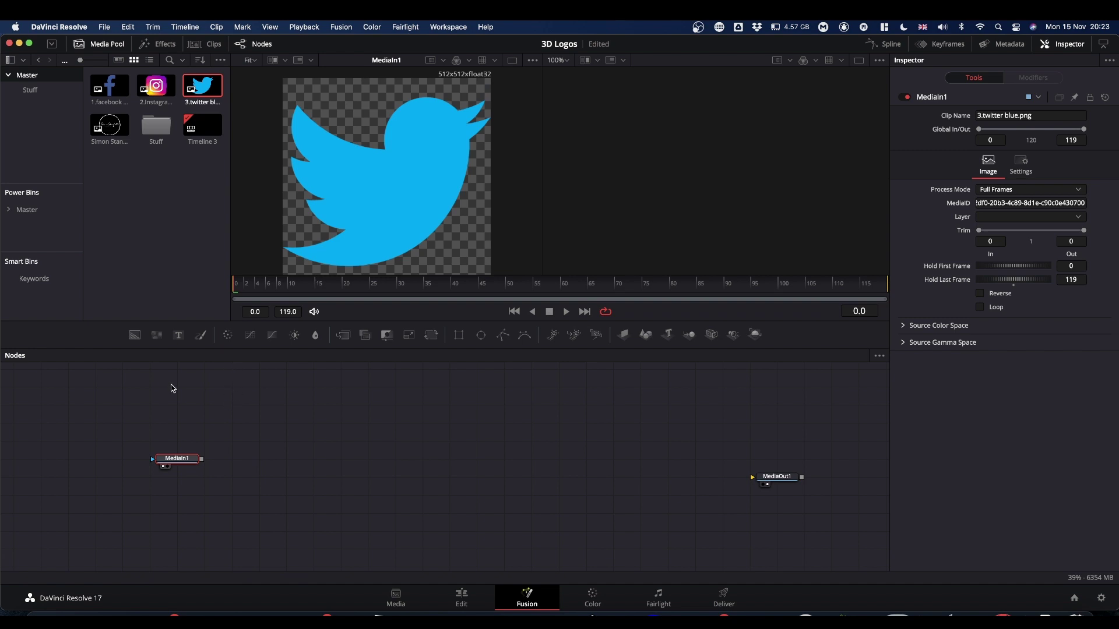
click(181, 461)
drag(181, 460, 153, 443)
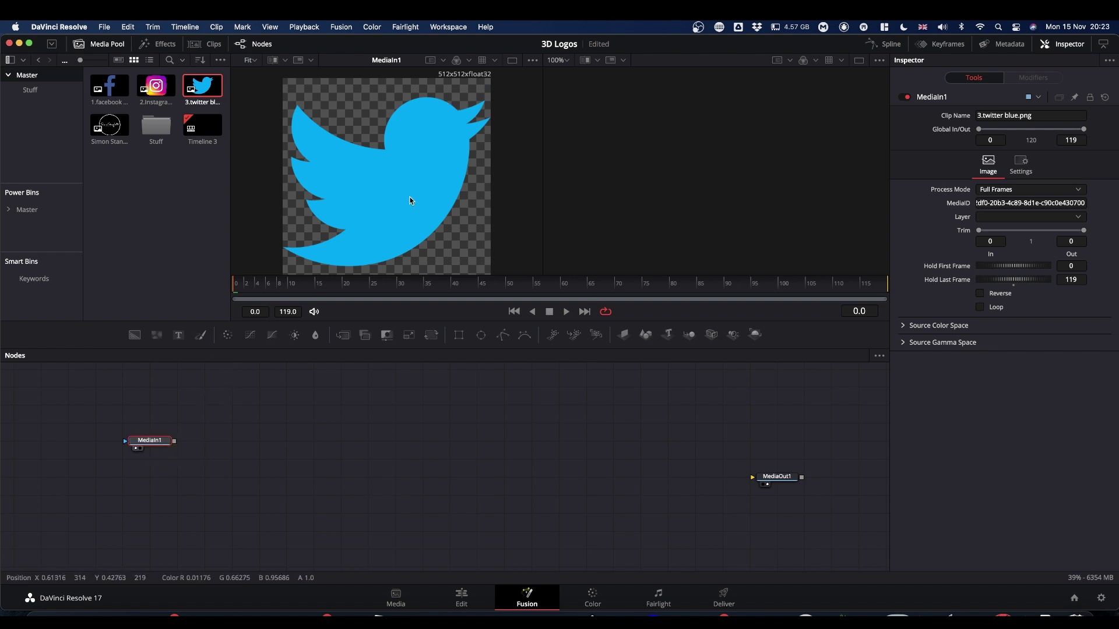
Step: Add a Background node with Auto Resolution off and a 512×512 size
drag(134, 337, 270, 444)
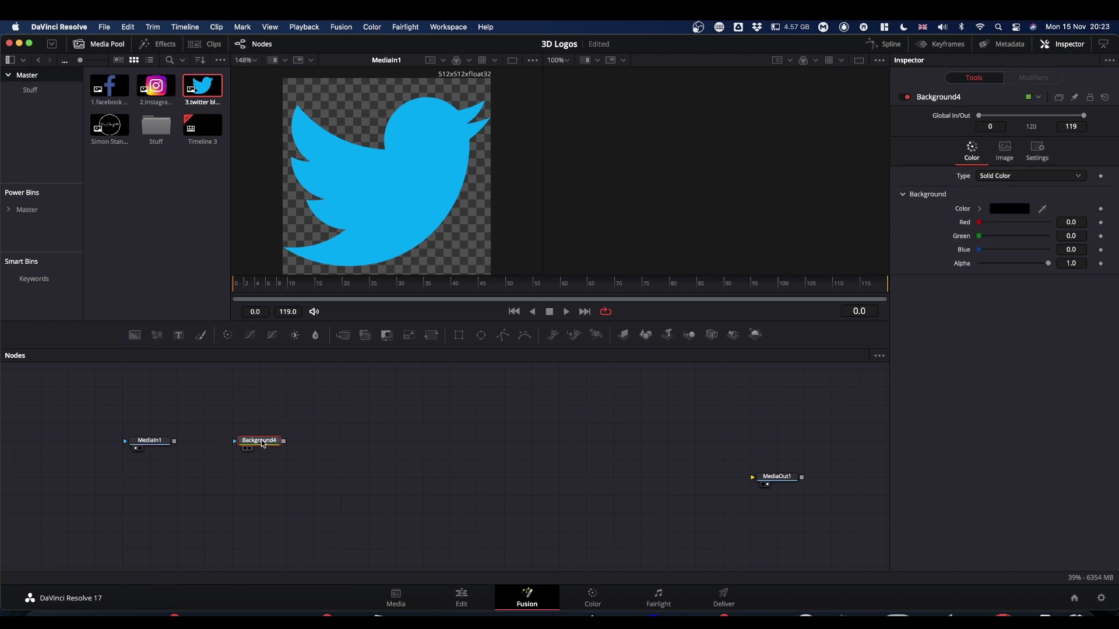
click(264, 444)
click(1005, 151)
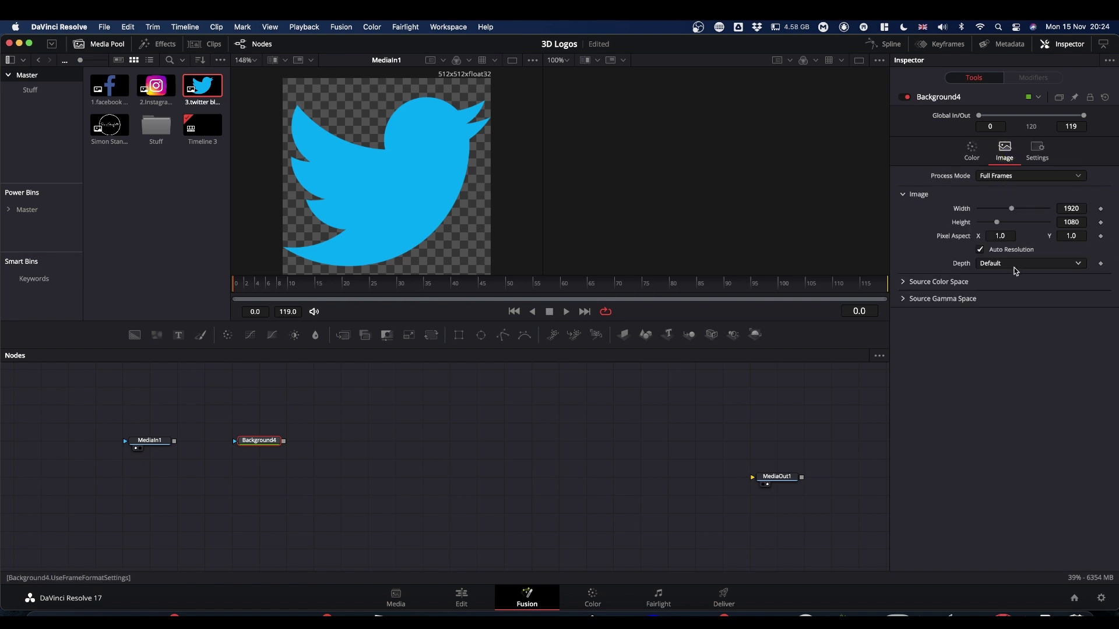
click(981, 249)
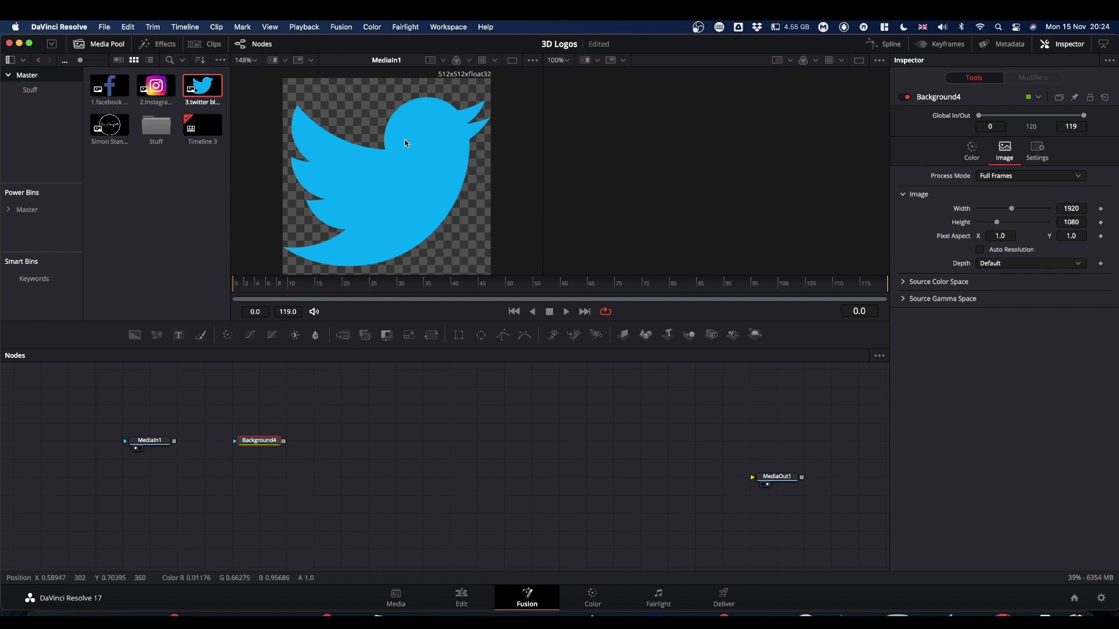
click(1072, 208)
text(512)
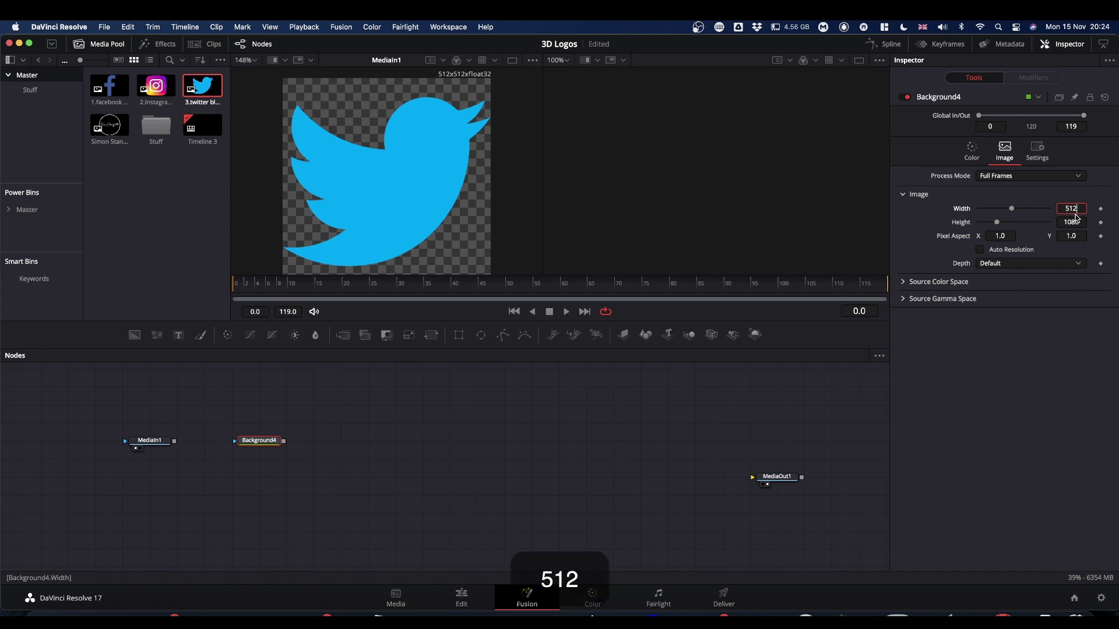
click(1076, 222)
text(512)
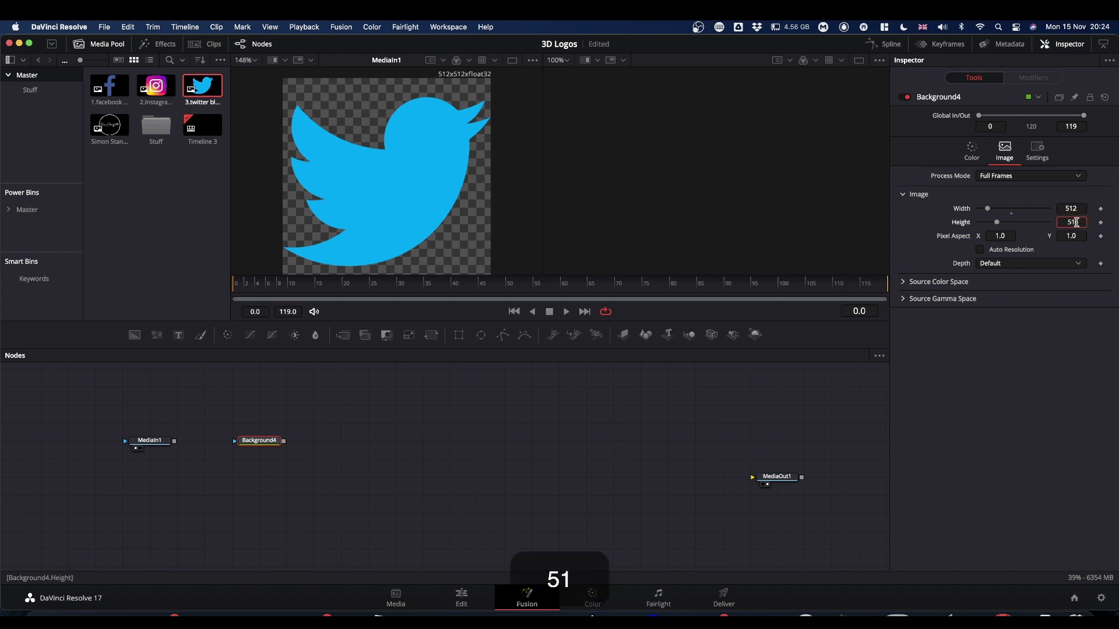
click(1030, 436)
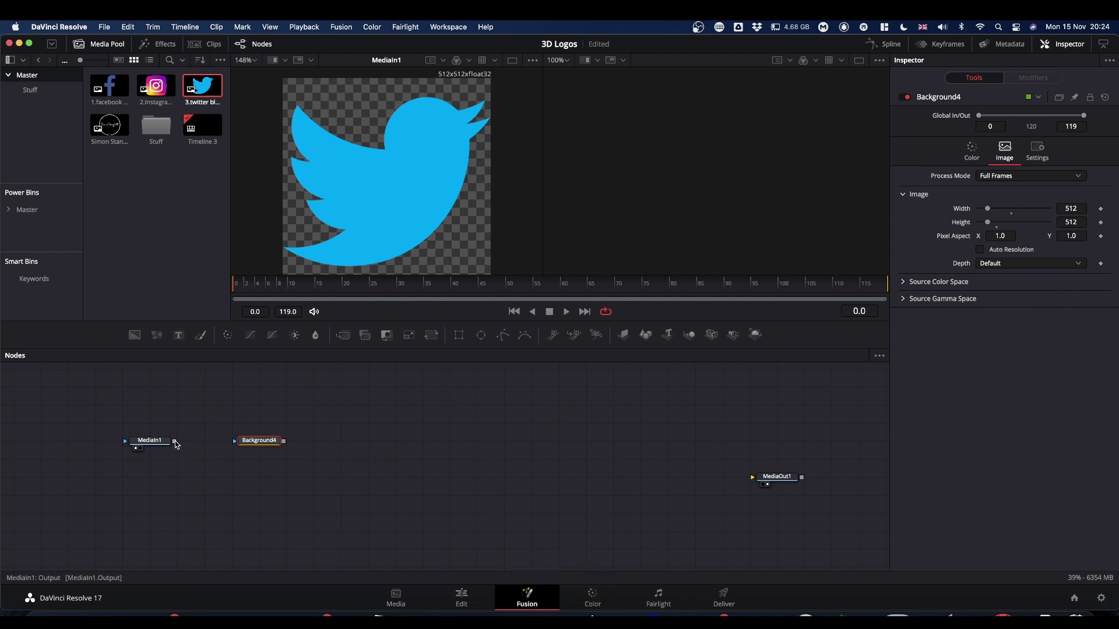
Step: Wire MediaIn1 into Background4 and set the background colour to white
drag(175, 441, 380, 187)
click(272, 441)
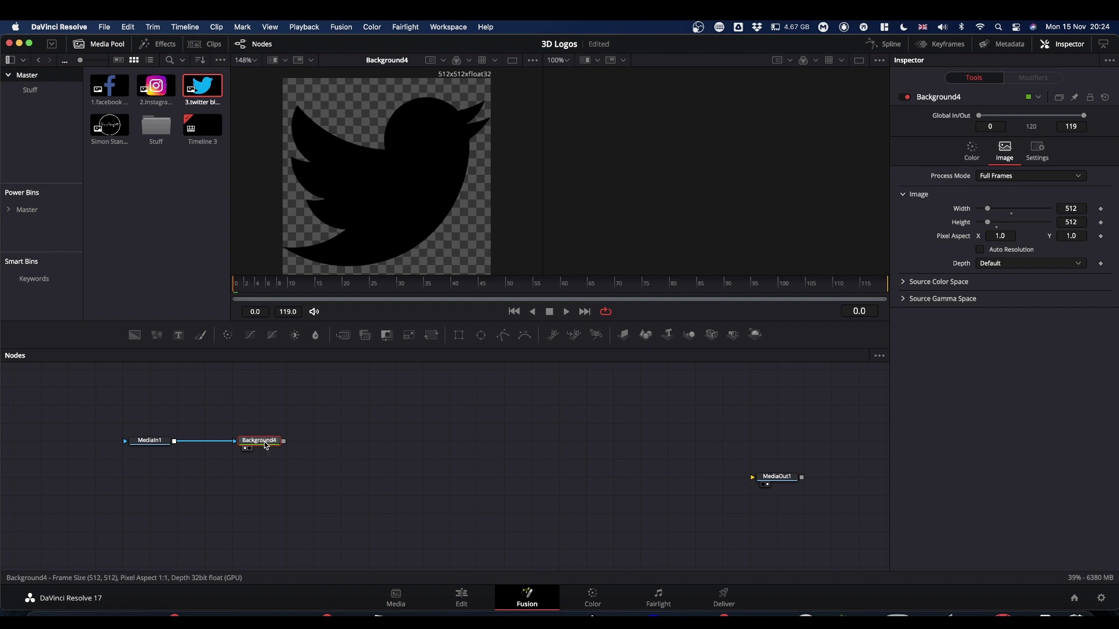
click(972, 153)
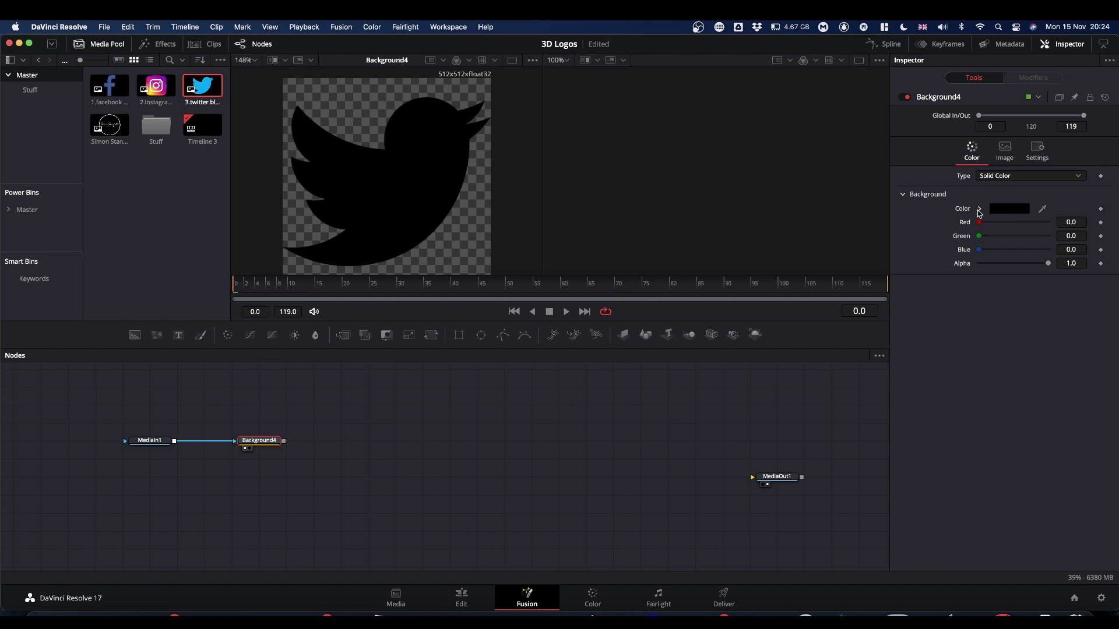
click(979, 209)
drag(984, 257, 926, 159)
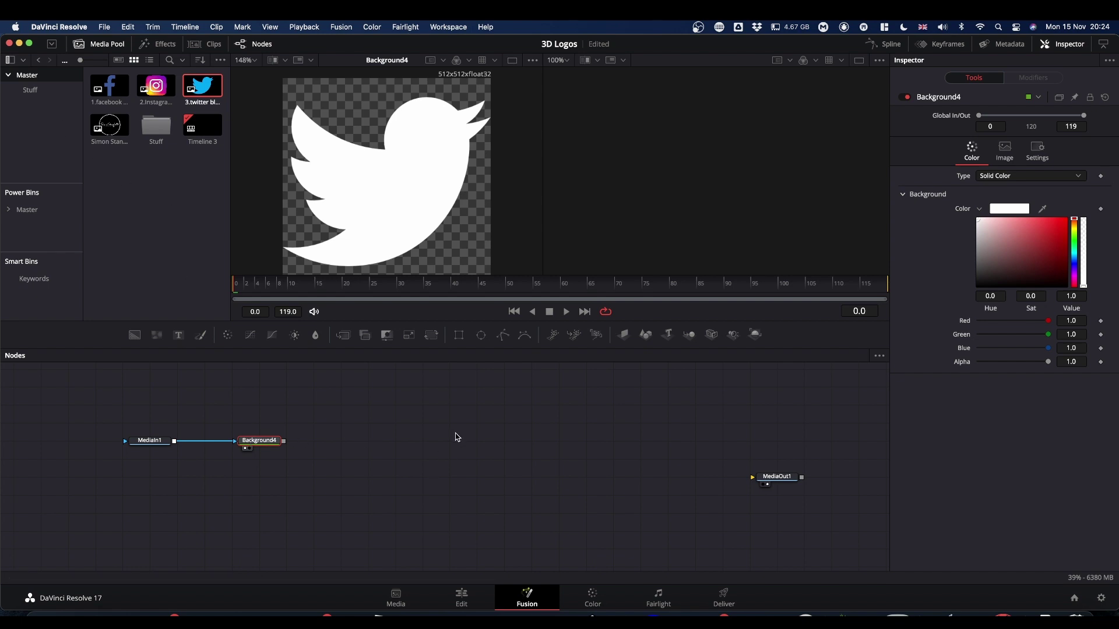
Step: Add an sTrace Create node from the tool search ('stra')
key(shift+space)
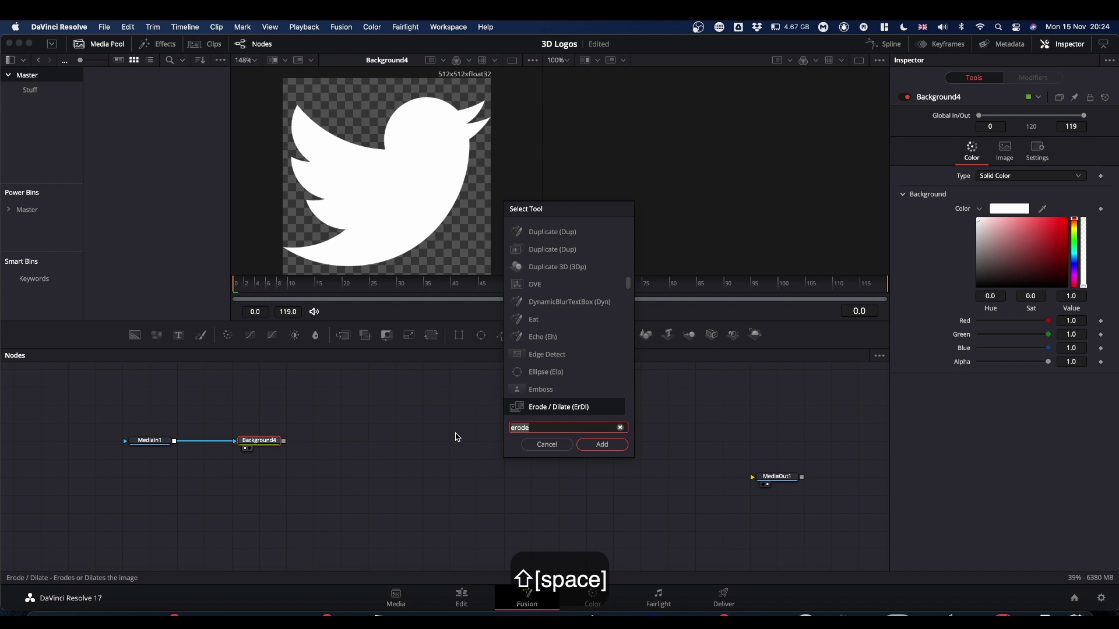
text(stra)
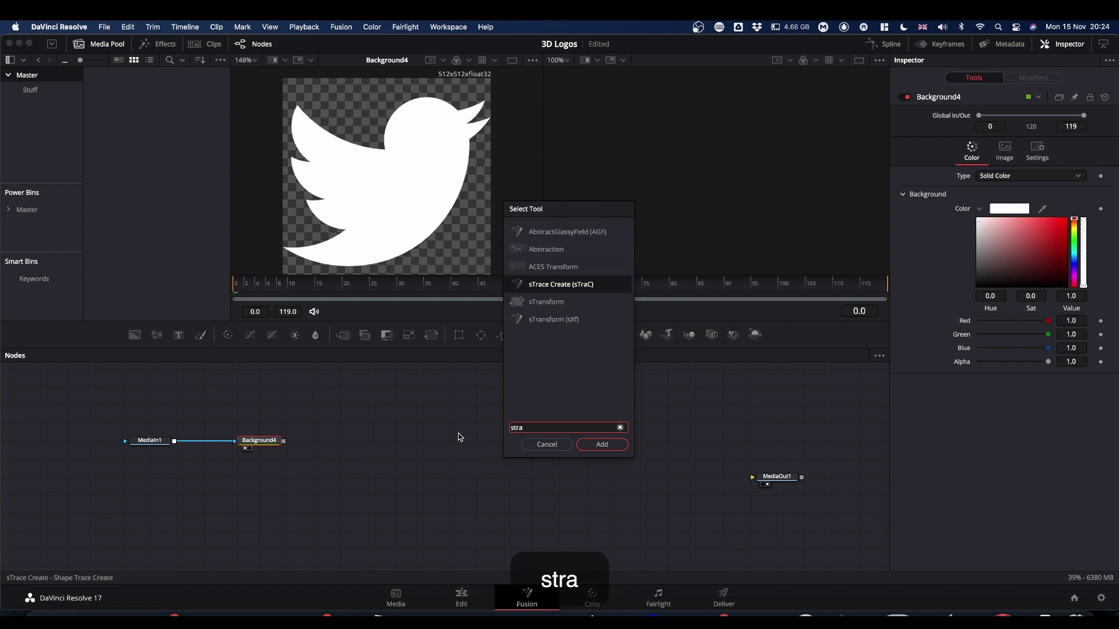
click(560, 289)
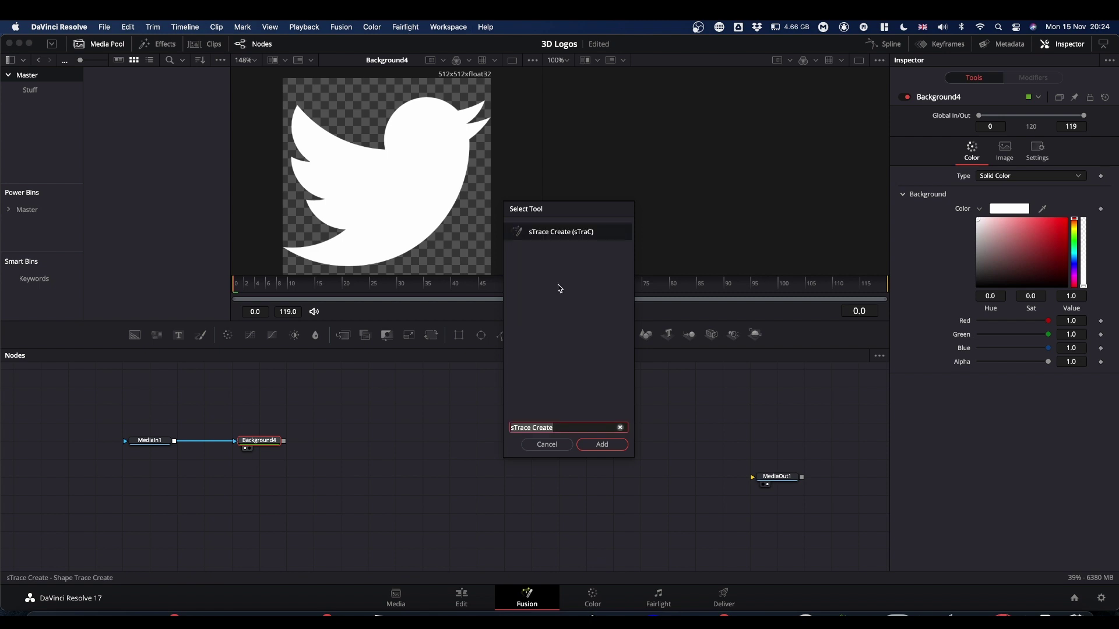
click(603, 446)
Step: Show Background4 in the left viewer and sTraceCreate1 in the right viewer
key(1)
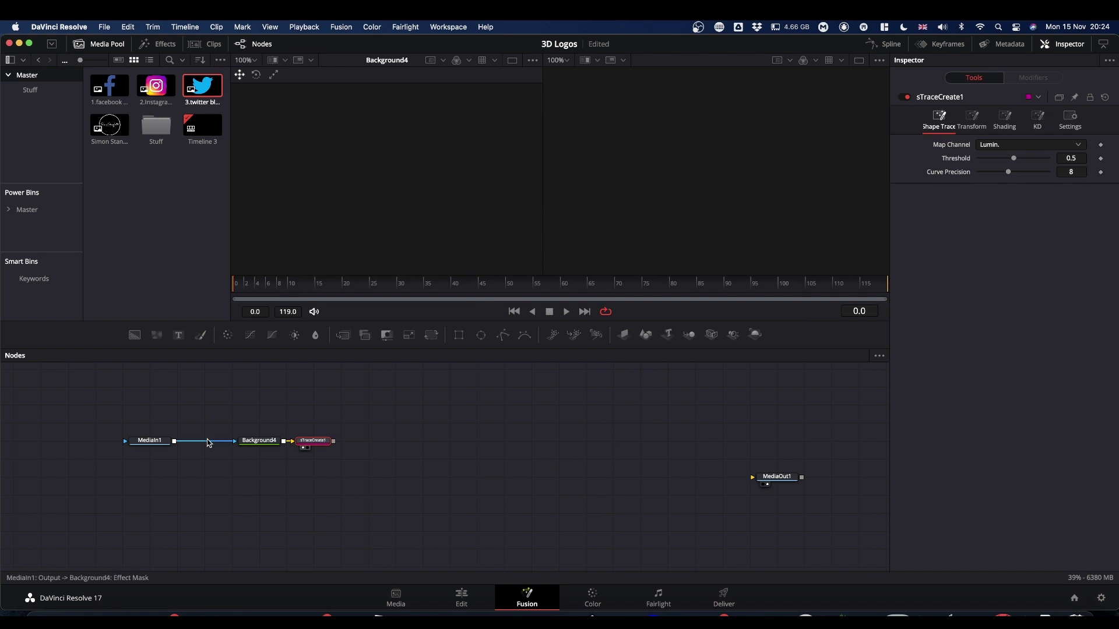
drag(150, 440, 487, 150)
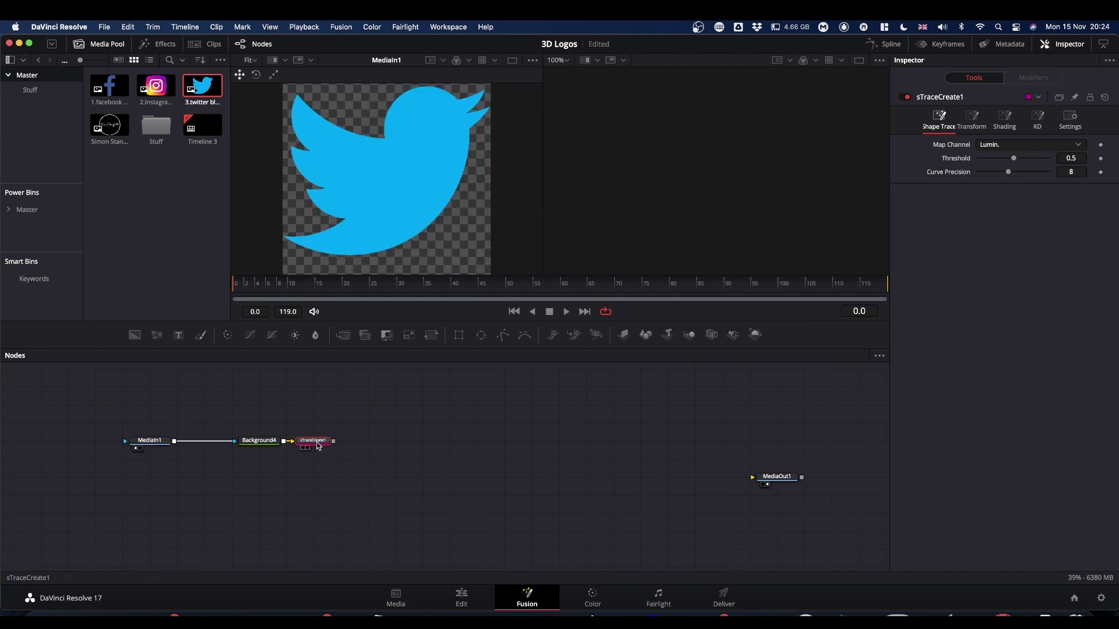
click(245, 448)
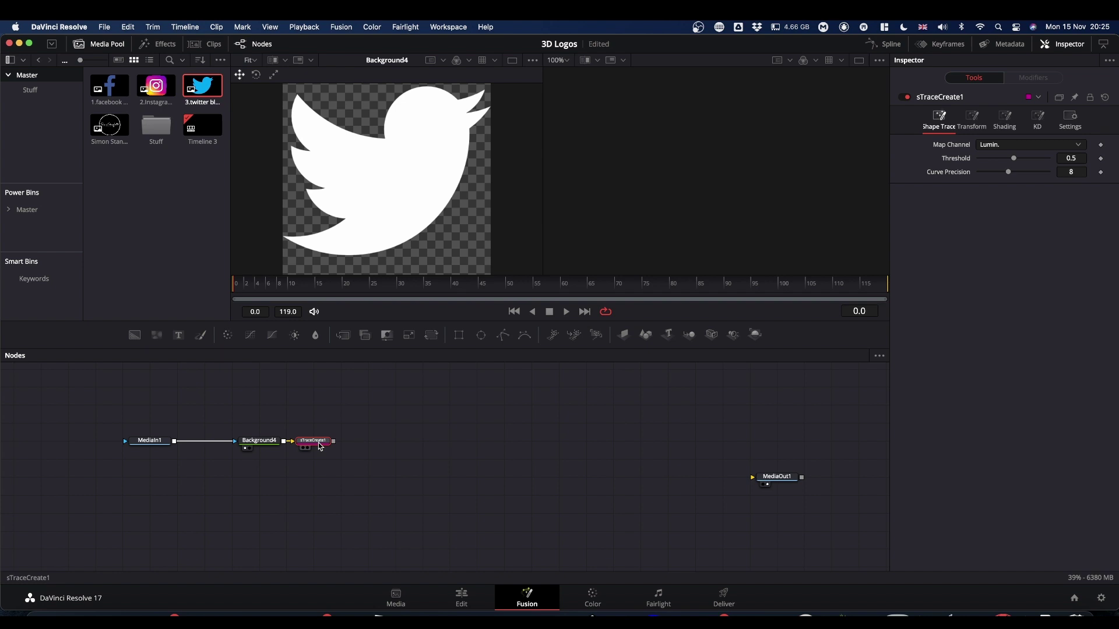
drag(319, 442, 683, 178)
click(375, 444)
Step: Add Shape Create 3D fed by sTraceCreate1, view it in viewer 2, and save
key(shift+space)
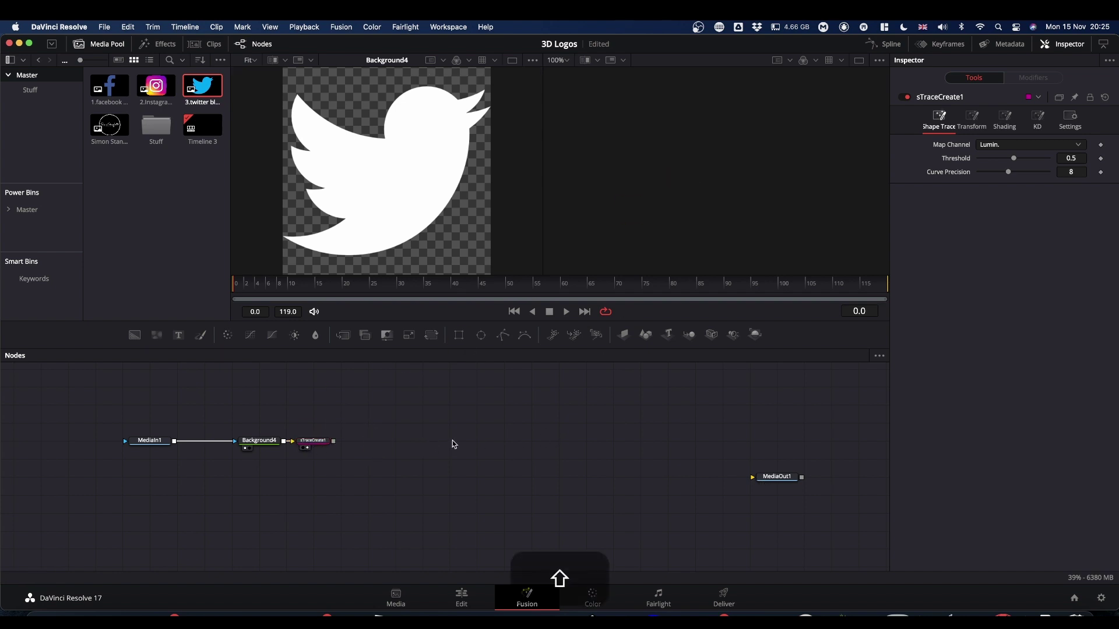
text(shape)
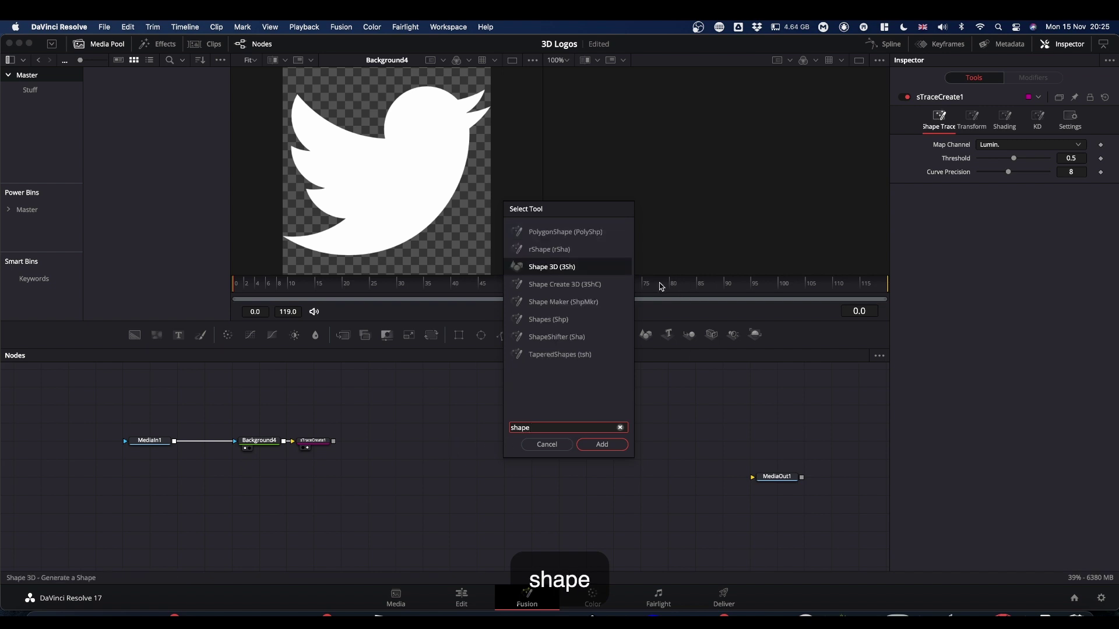
click(547, 285)
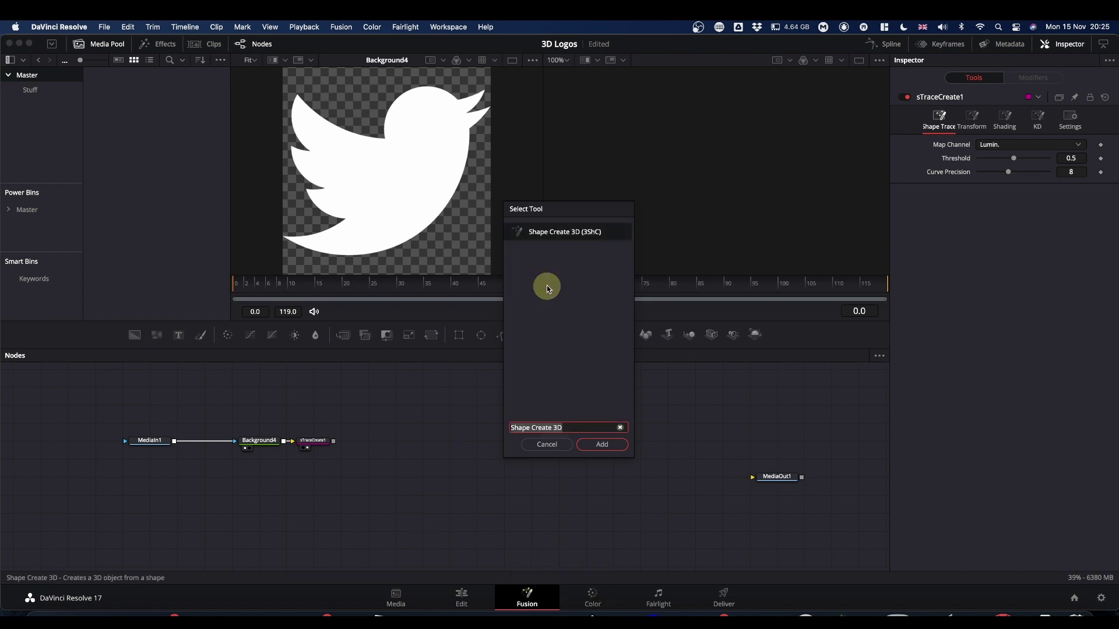
click(612, 448)
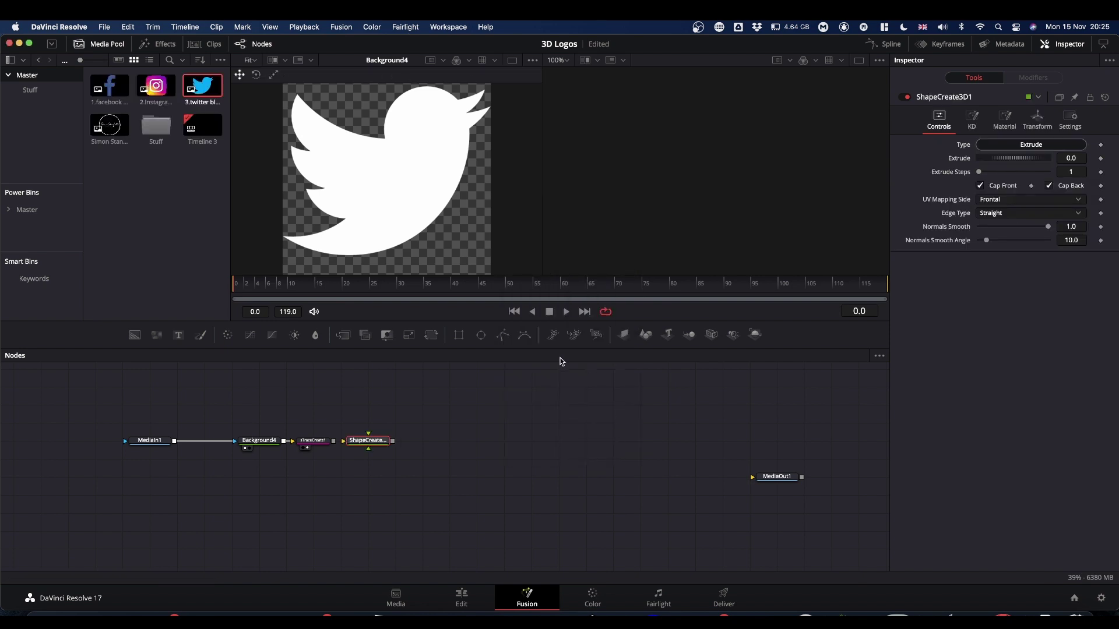
drag(376, 441, 432, 443)
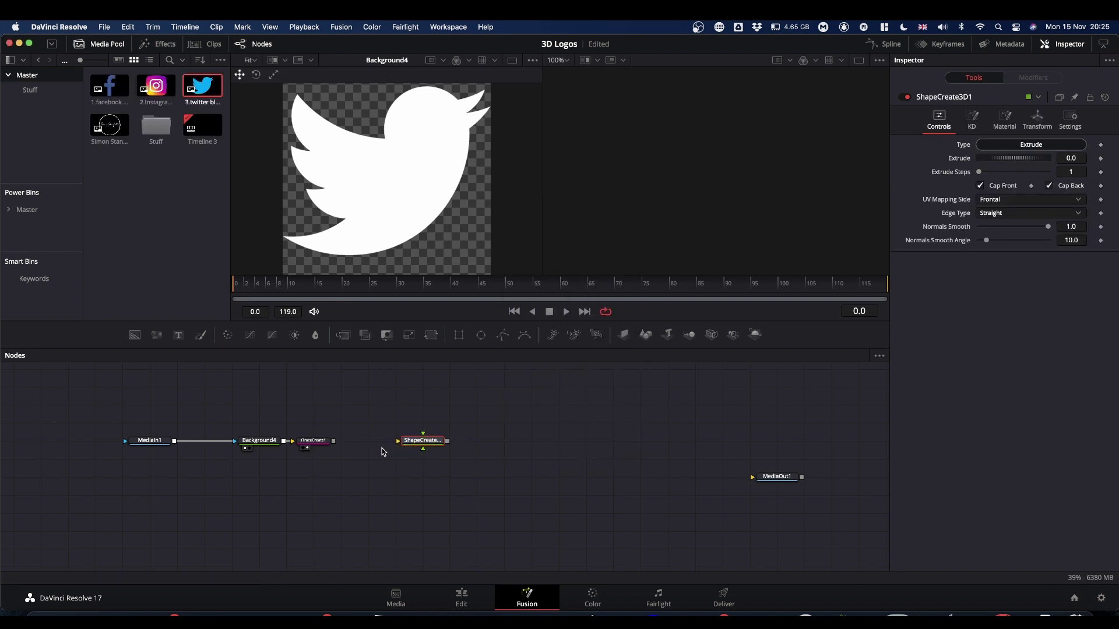
drag(334, 442, 417, 441)
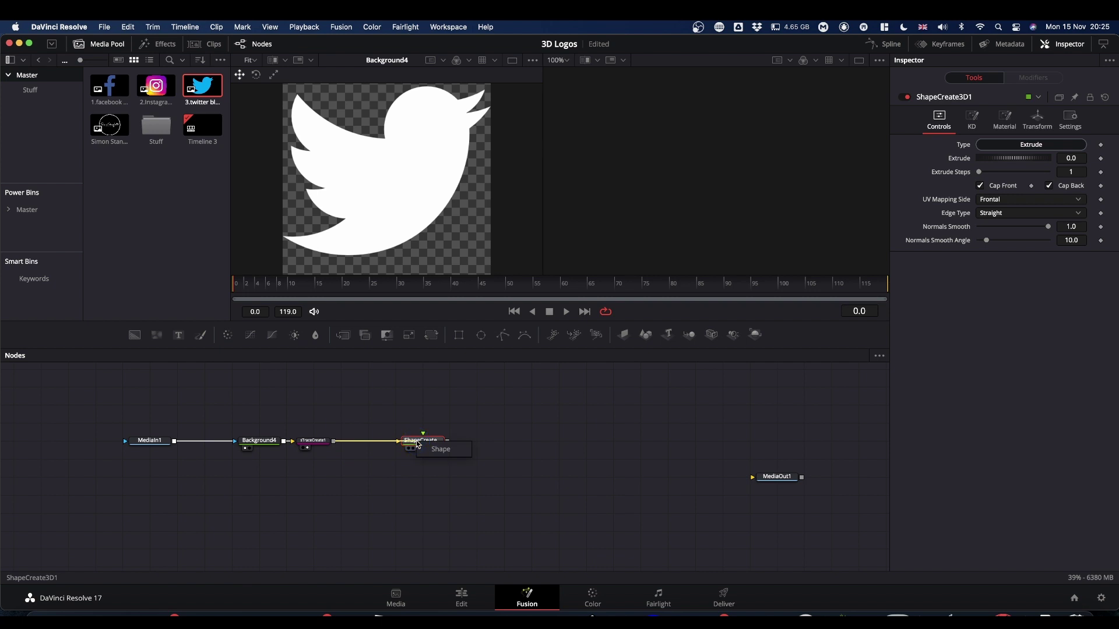
click(436, 453)
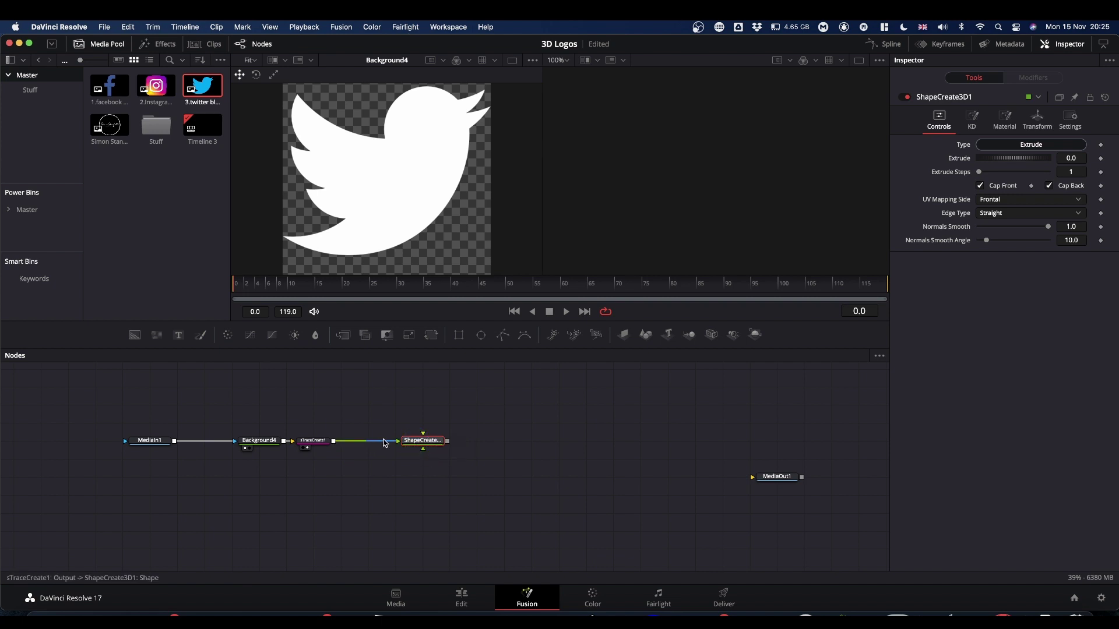
key(2)
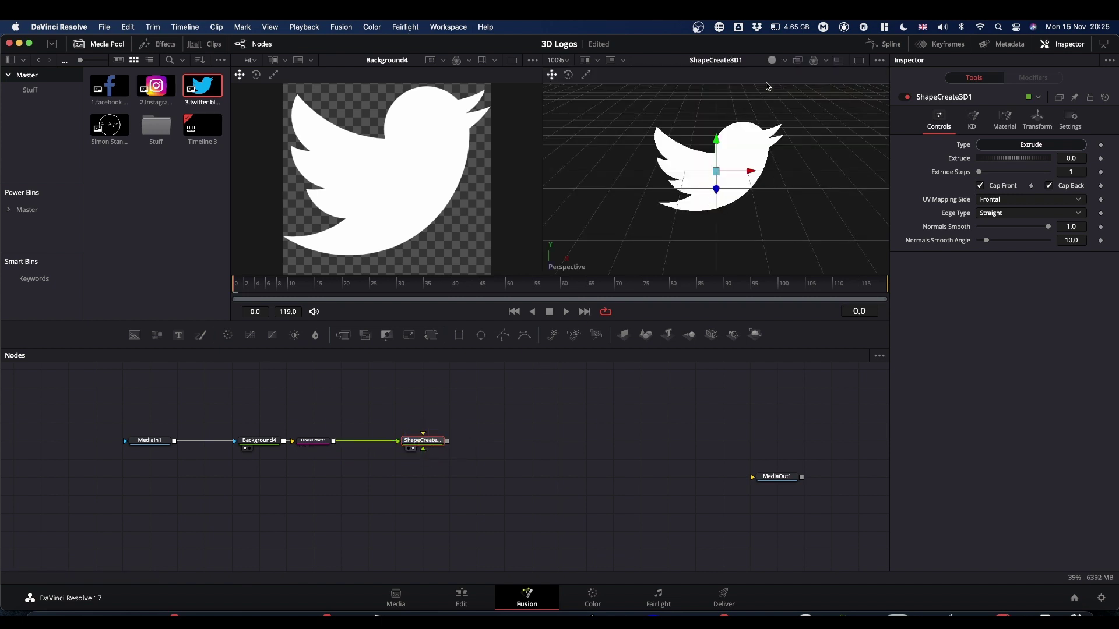
key(super+s)
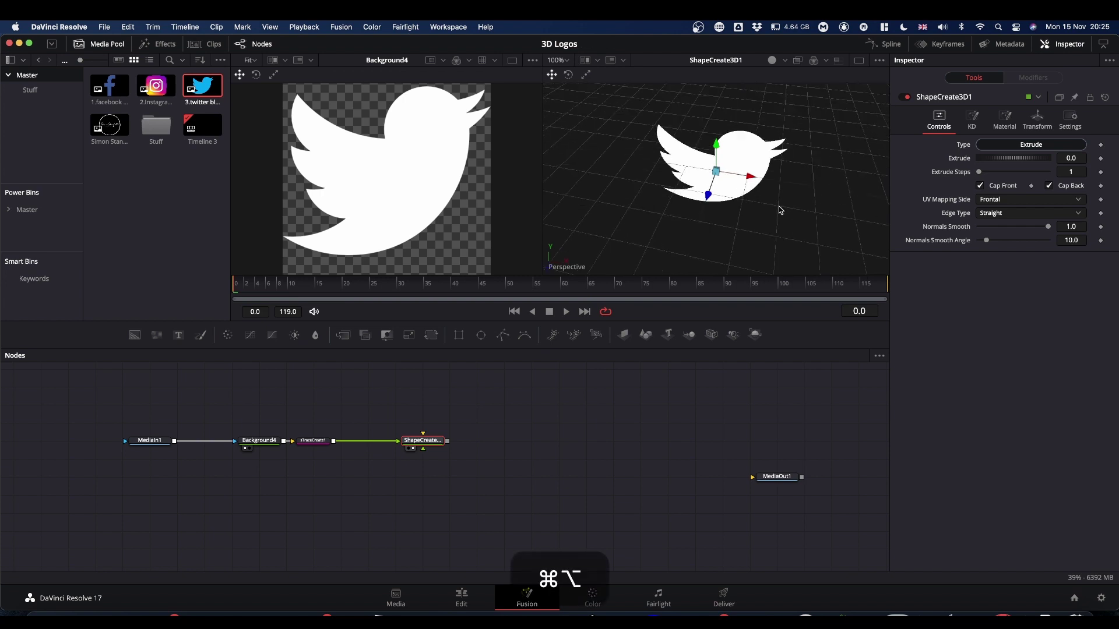
Step: Turn on viewer lighting and extrude the bird to a depth of 0.113
drag(779, 206, 738, 188)
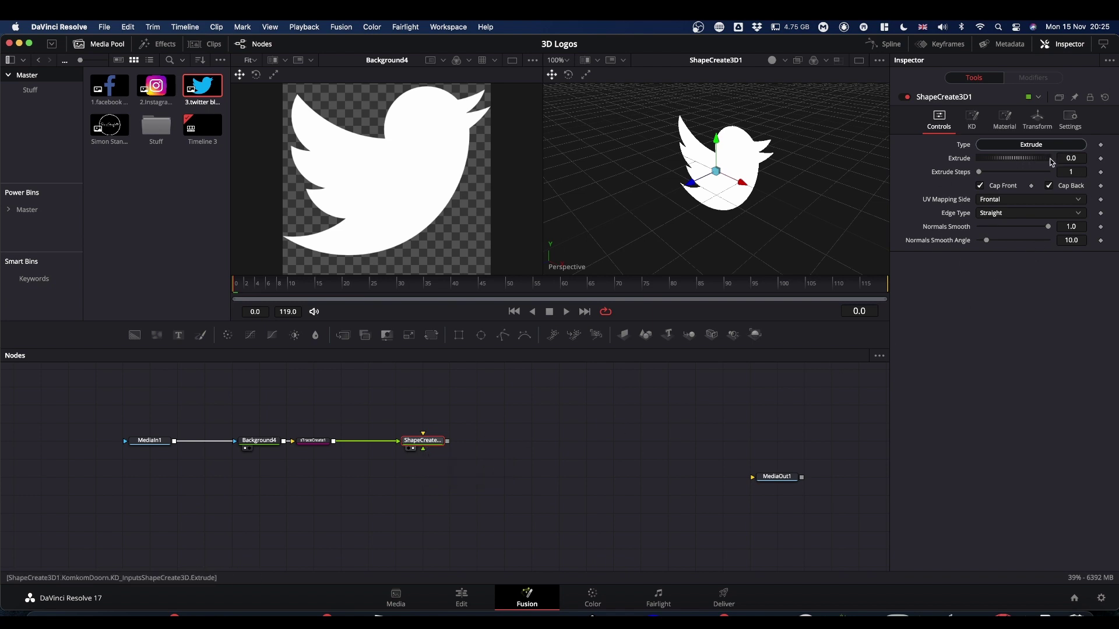
drag(1064, 157, 569, 155)
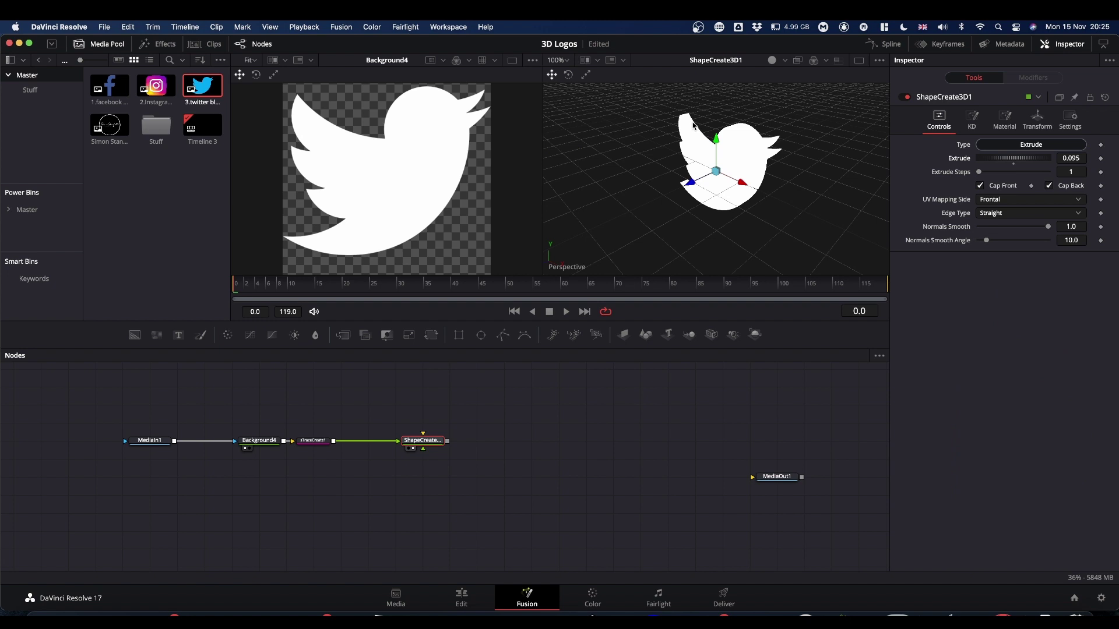
click(773, 60)
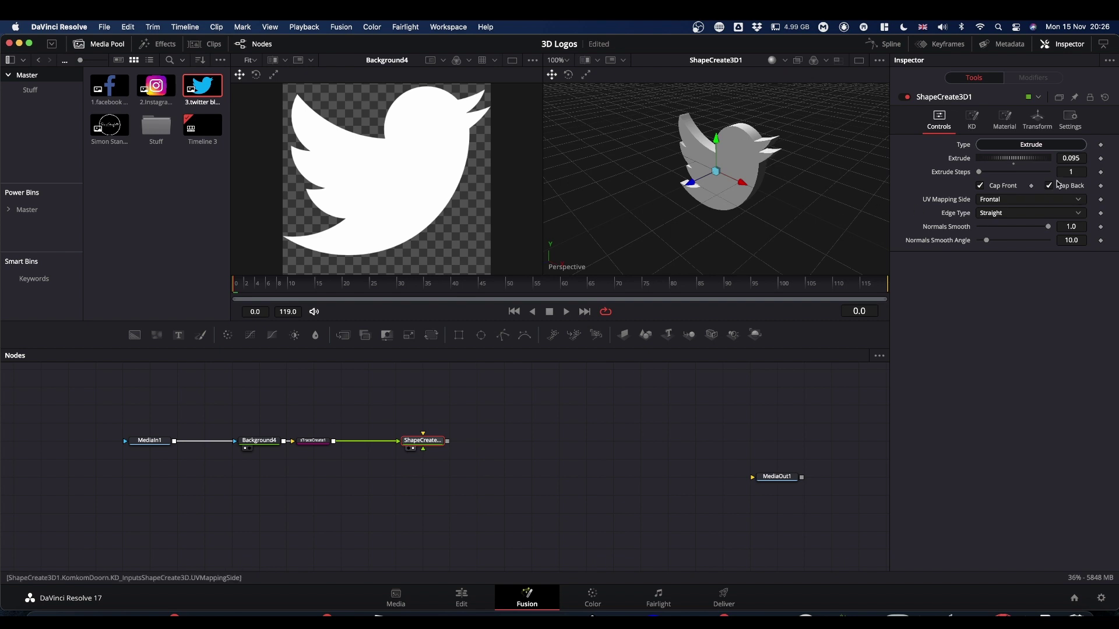
drag(1069, 157, 1075, 158)
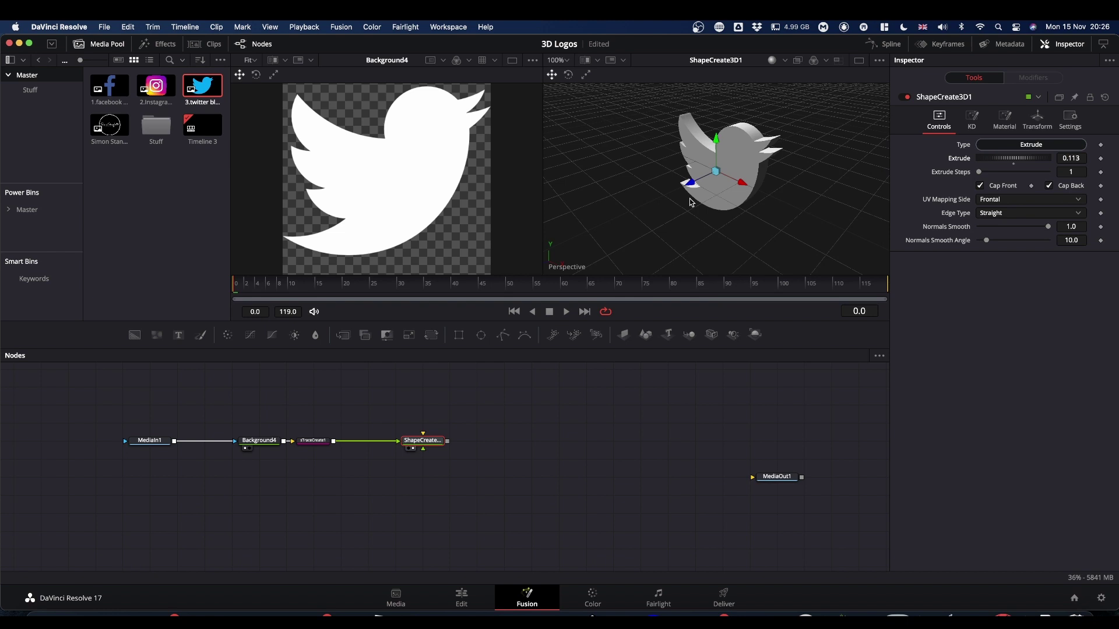
key(super)
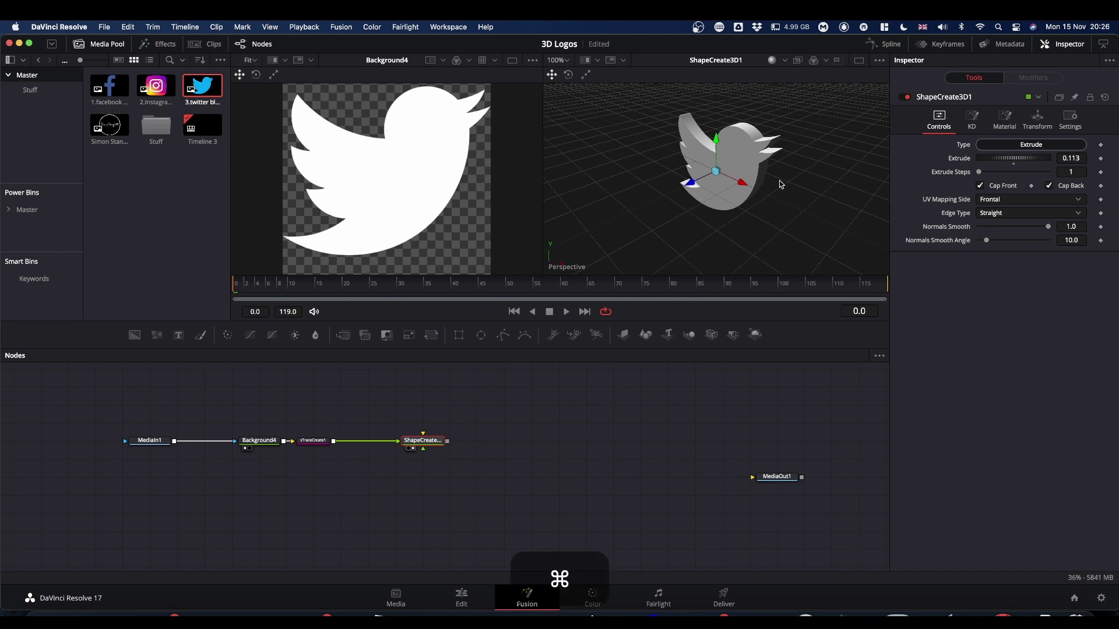
key(alt)
drag(761, 202, 793, 218)
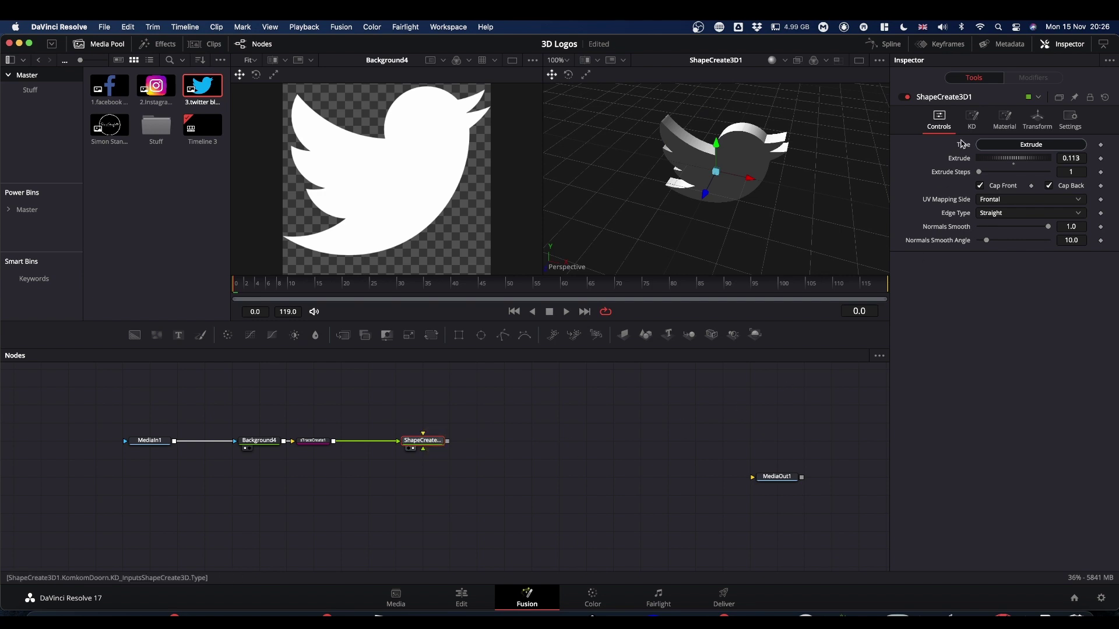
Step: Adjust the Green value in ShapeCreate3D1's Material settings, then select and deselect MediaIn1
click(1003, 119)
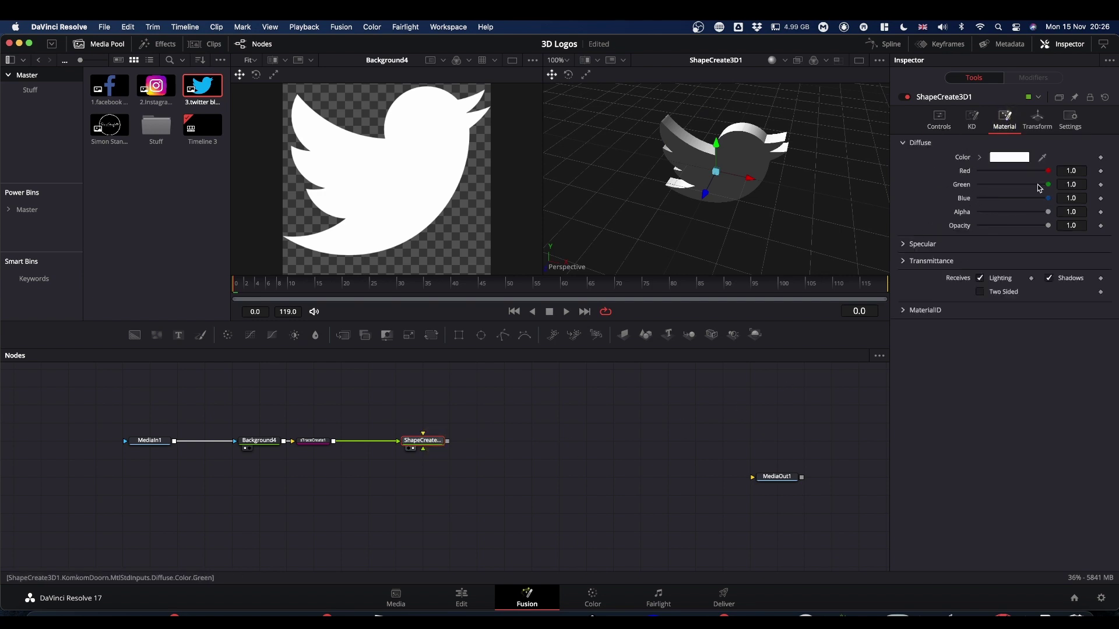
mouse_move(1048, 184)
mouse_down()
mouse_move(981, 184)
mouse_move(994, 184)
mouse_move(955, 201)
mouse_move(1037, 183)
mouse_move(980, 198)
mouse_move(1072, 198)
mouse_move(1069, 183)
mouse_up()
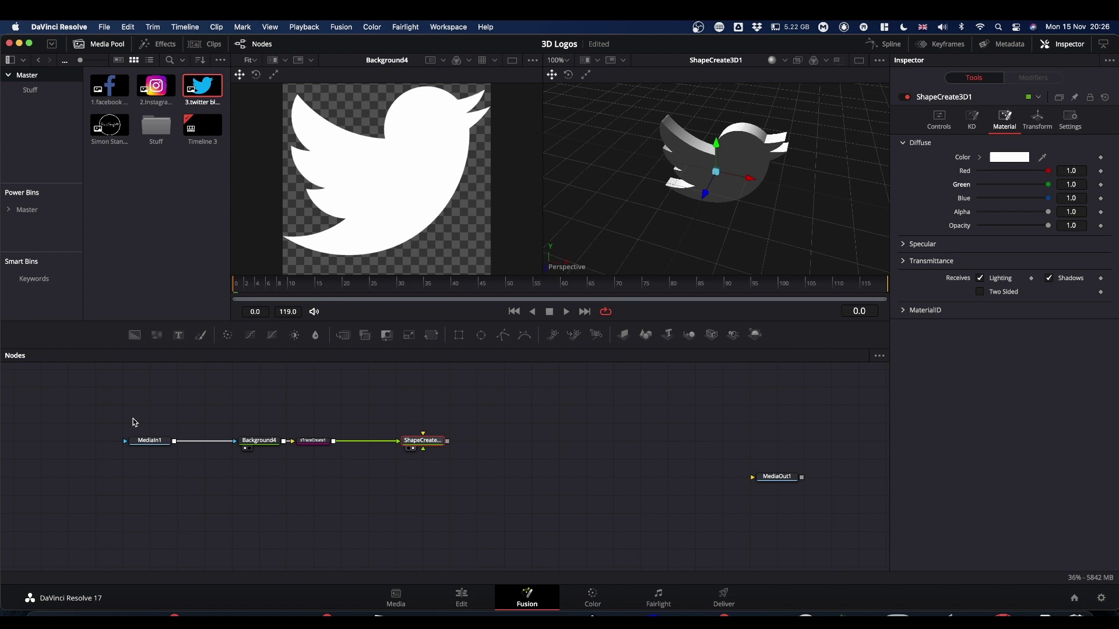
click(155, 438)
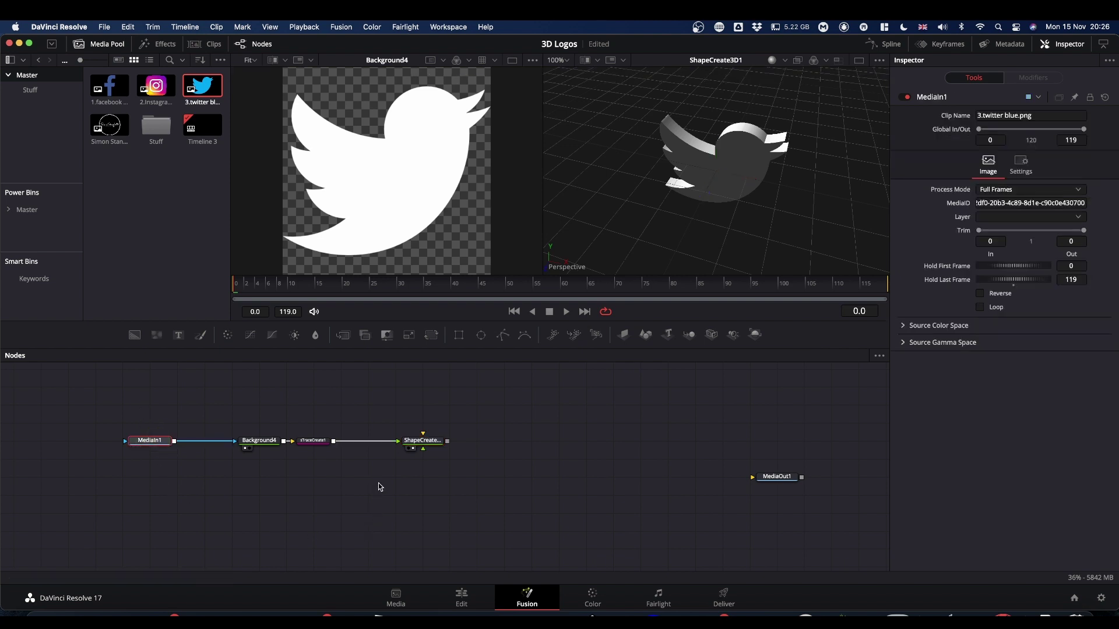
click(423, 524)
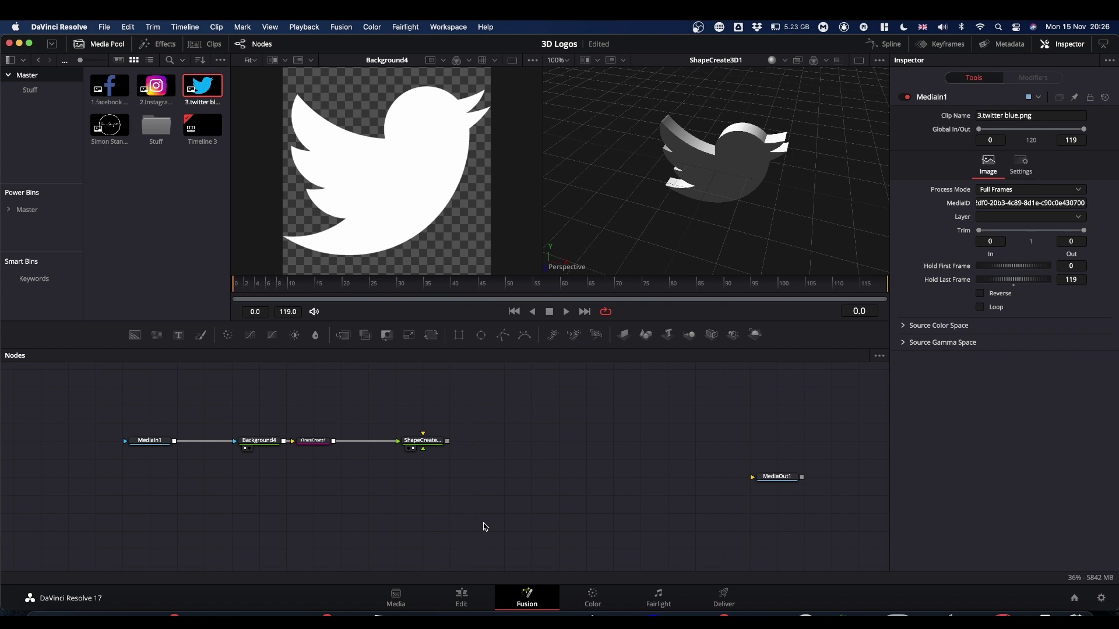
Step: Add a CookTorrance material with Background4 as Diffuse Color, previewed in the left viewer
key(shift+space)
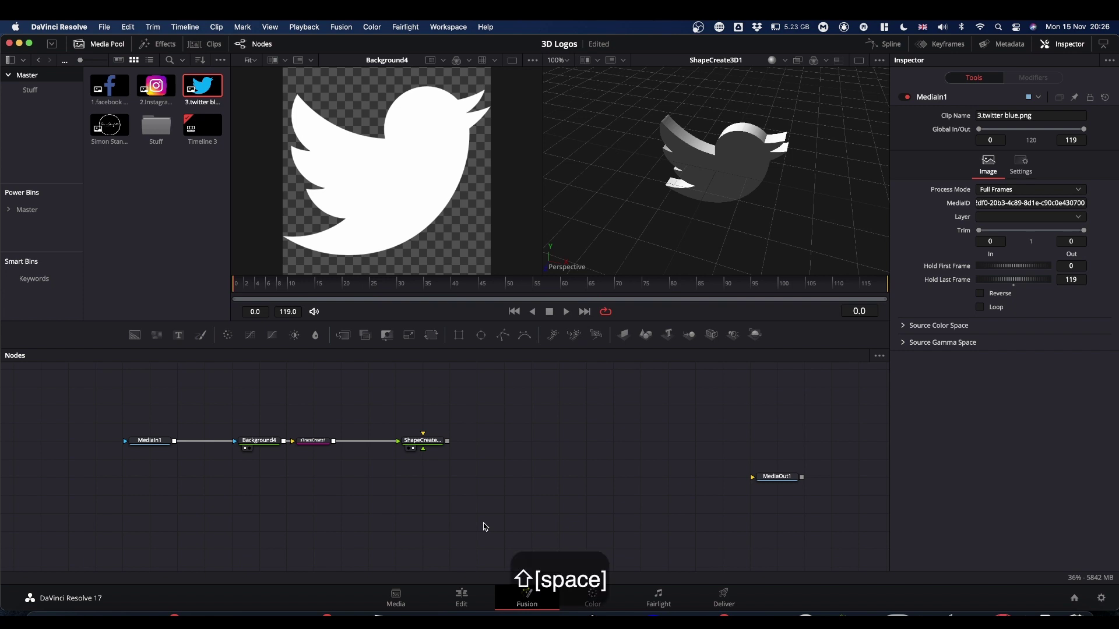
text(cook)
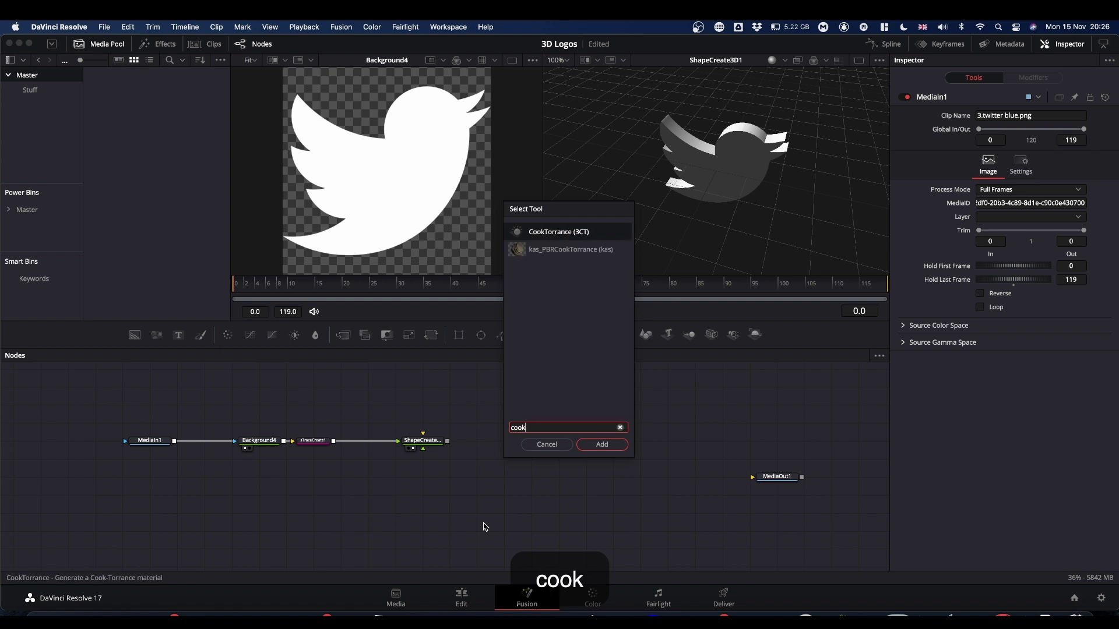
click(556, 234)
click(602, 444)
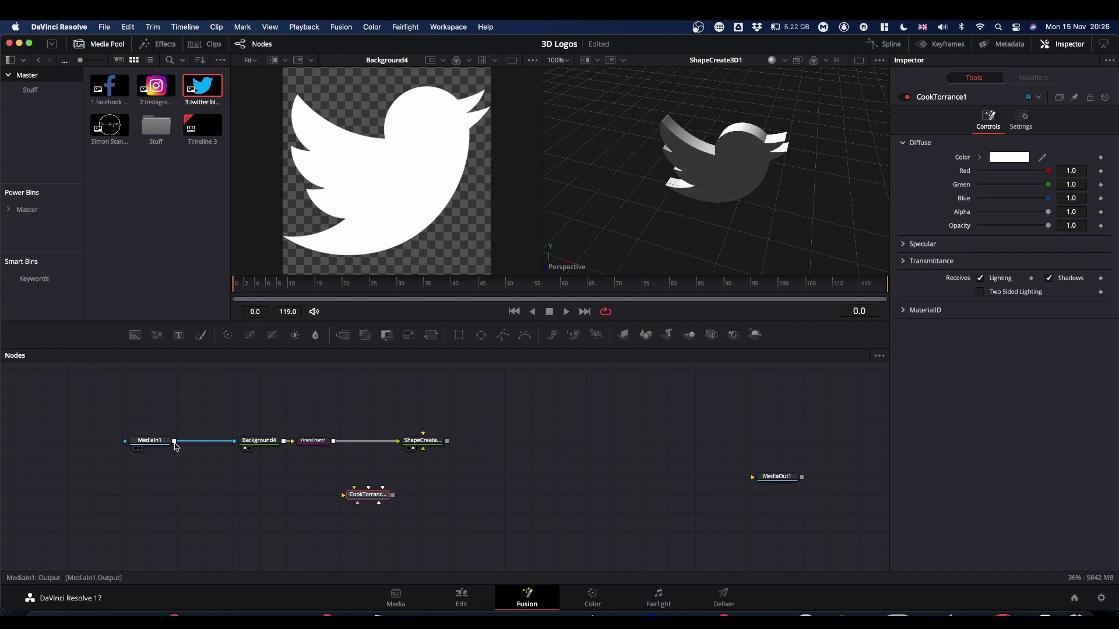
drag(174, 442, 375, 497)
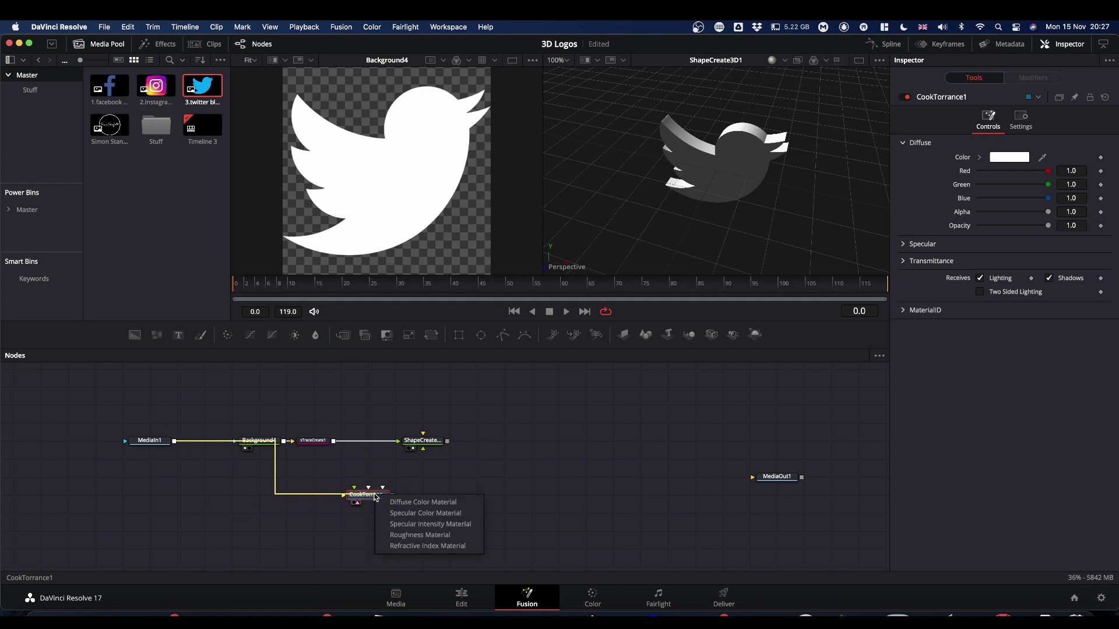
click(442, 505)
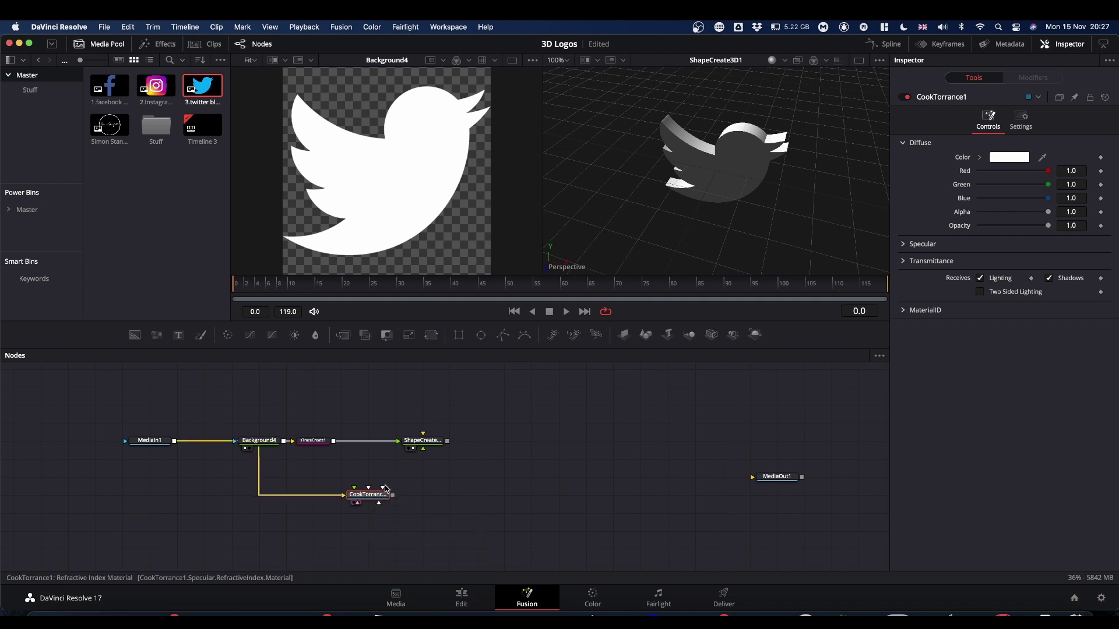
mouse_move(384, 489)
mouse_down()
mouse_move(399, 204)
mouse_move(396, 224)
mouse_move(503, 212)
mouse_move(391, 125)
mouse_move(275, 223)
mouse_move(448, 225)
mouse_move(484, 194)
mouse_move(405, 229)
mouse_up()
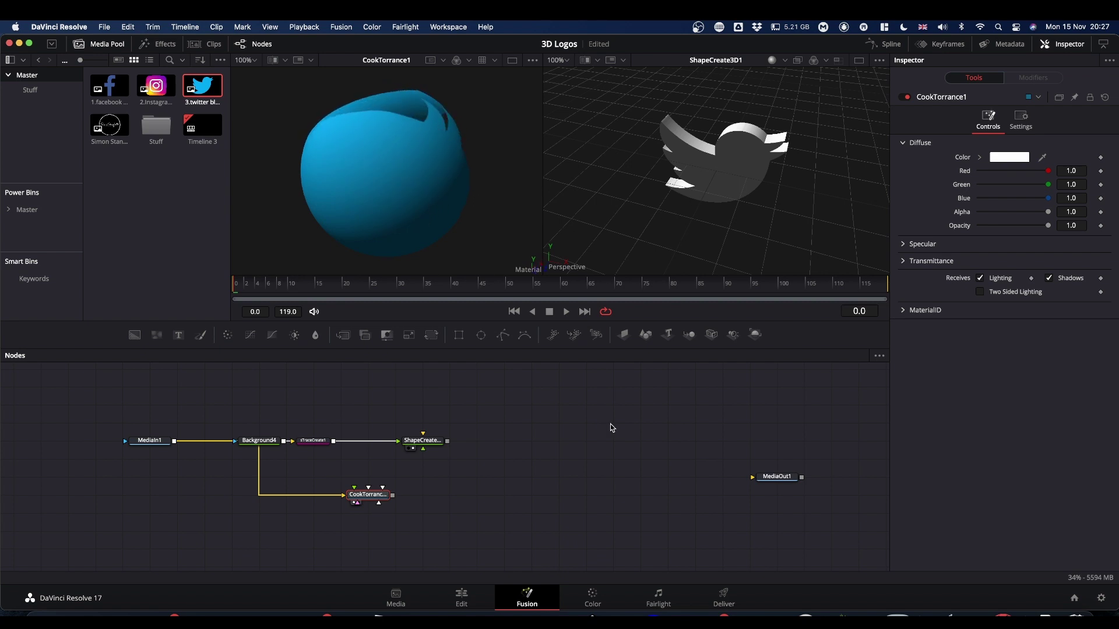
Step: Connect CookTorrance1's output to ShapeCreate3D1's material so the bird renders blue
click(394, 497)
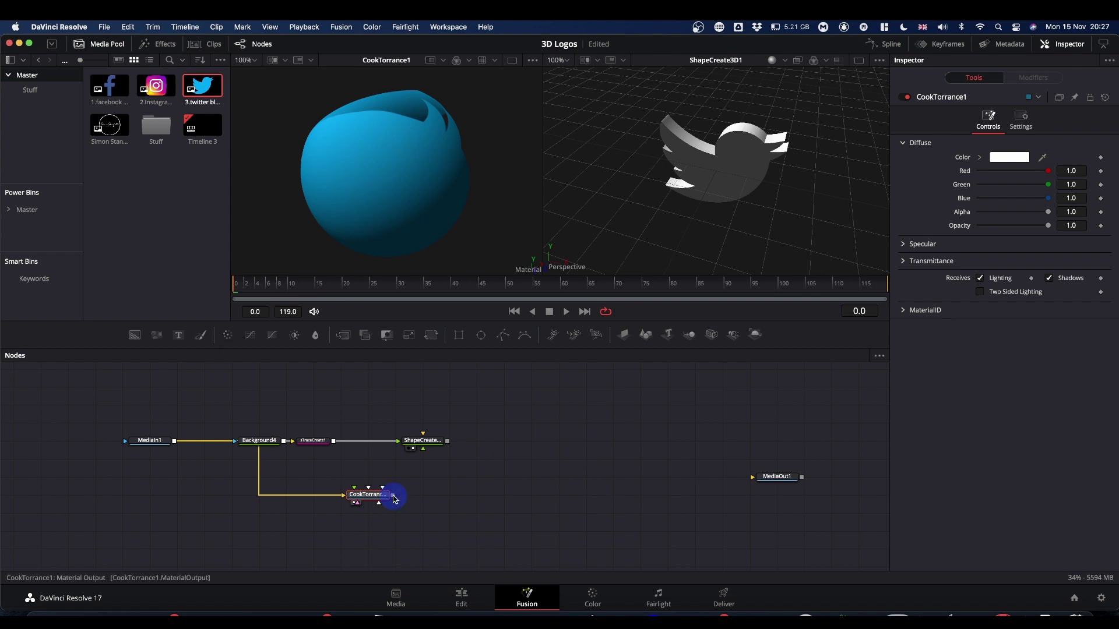
drag(394, 499, 437, 458)
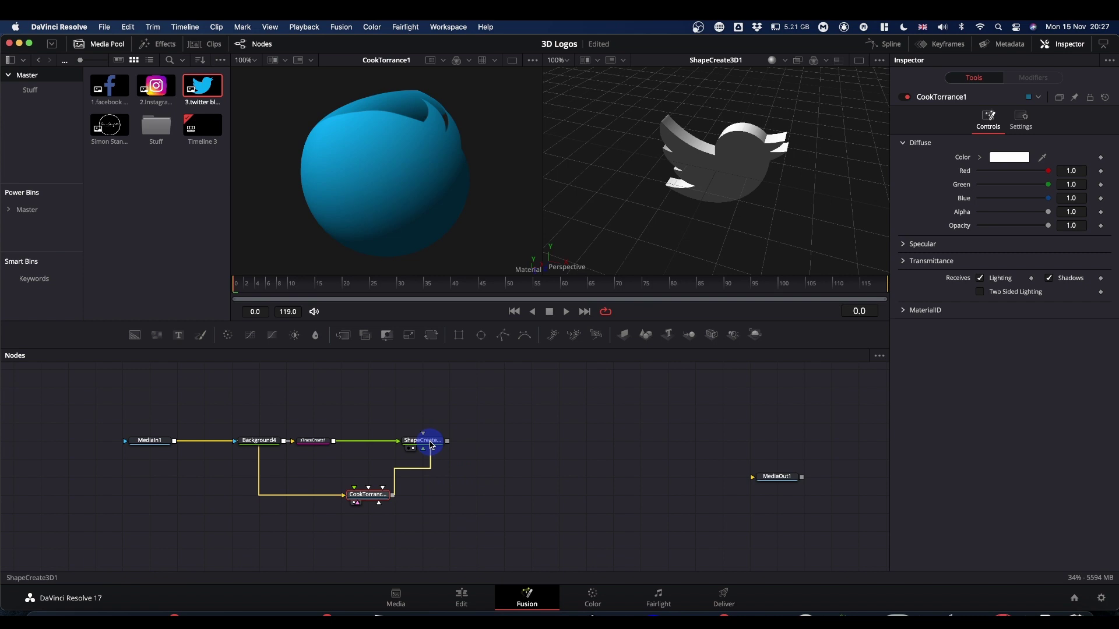
drag(431, 445, 430, 445)
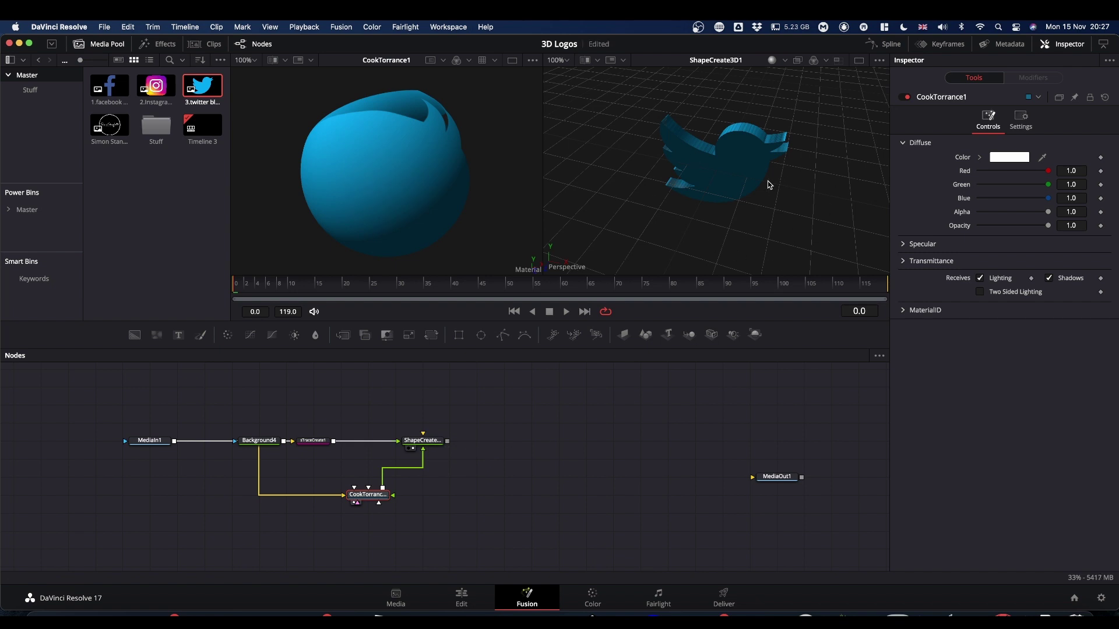
Step: Orbit the 3D view to see the logo edge-on, then select and deselect CookTorrance1
key(alt)
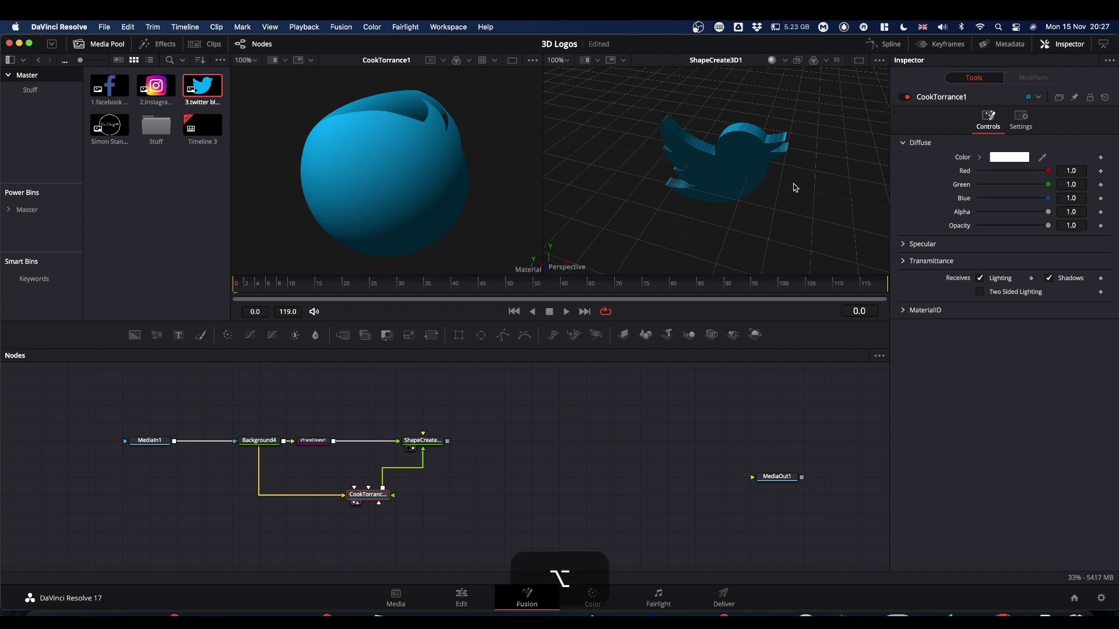
drag(795, 187, 718, 211)
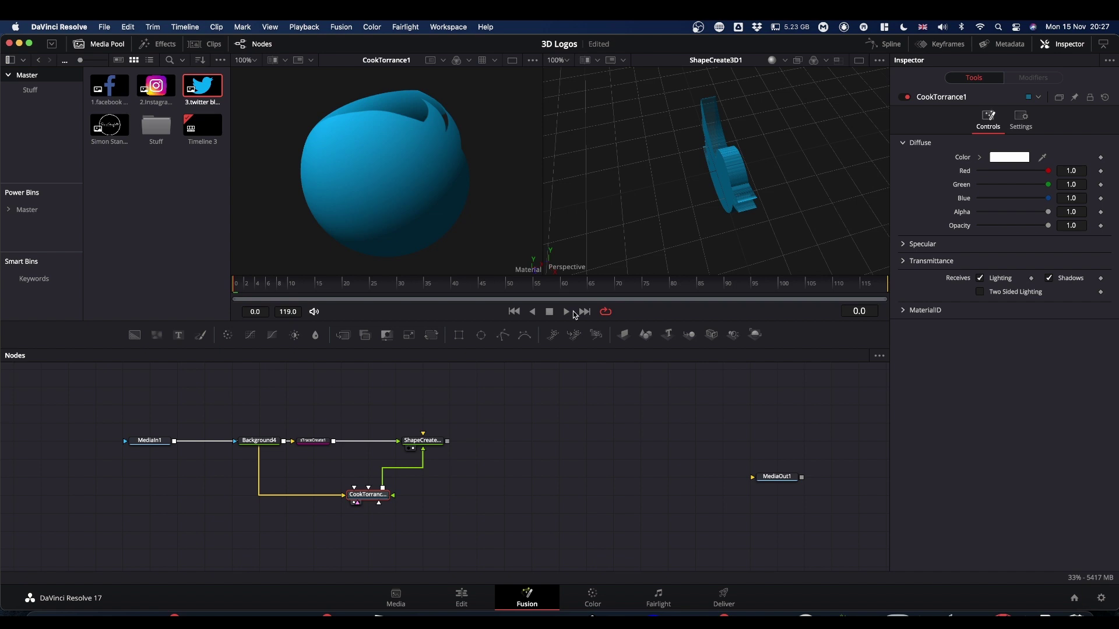
click(367, 495)
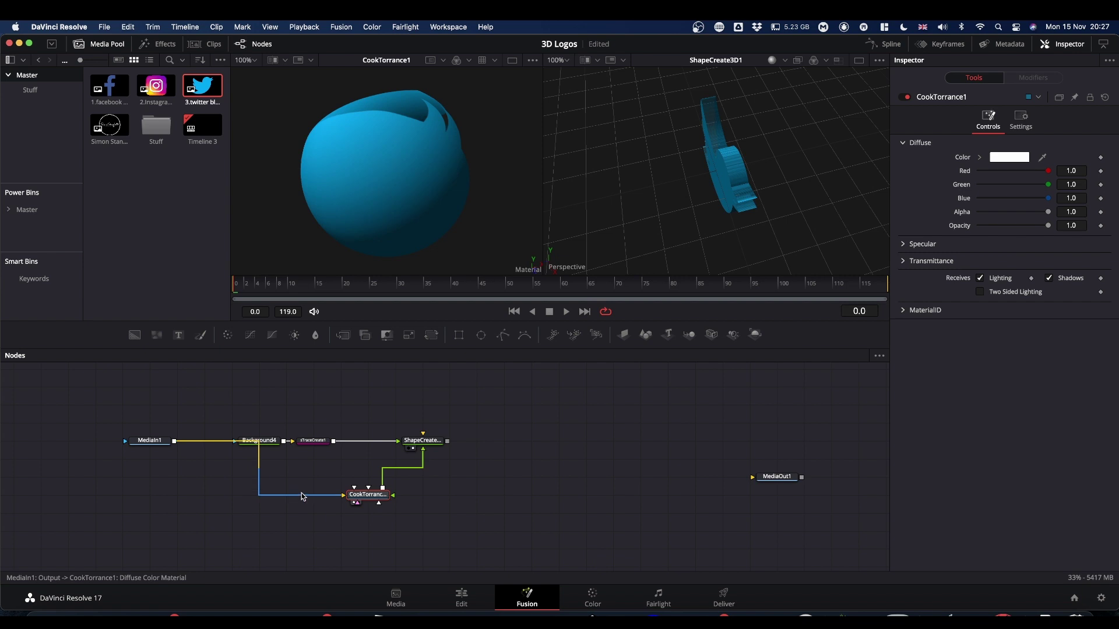
click(313, 547)
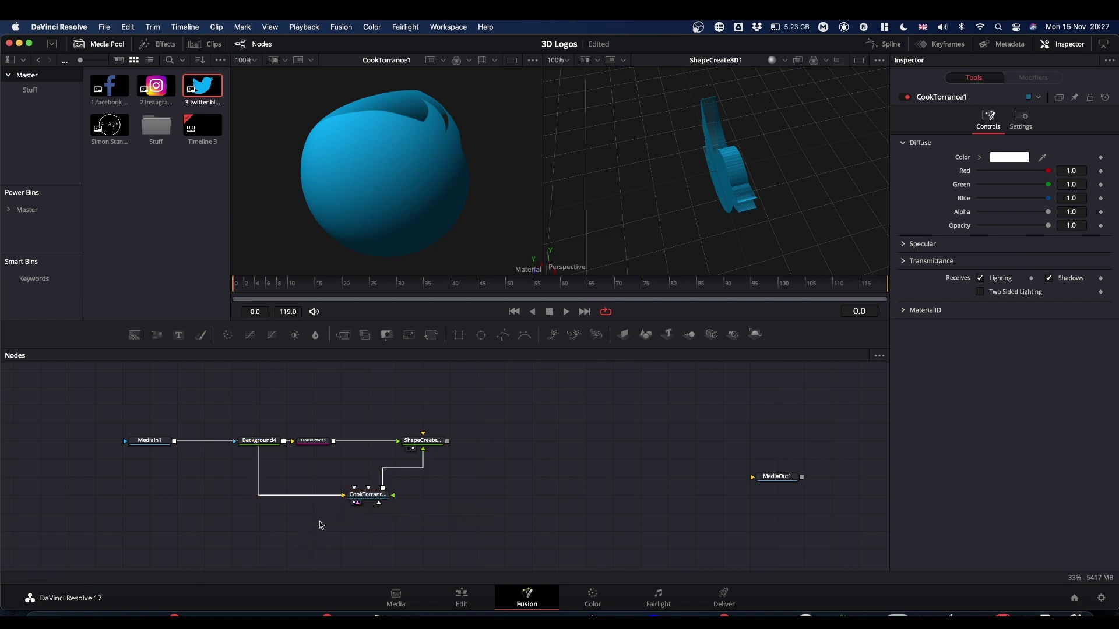
Step: Insert an ErodeDilate1 node between MediaIn1 and CookTorrance1 and raise its Amount to 0.0051
key(shift+space)
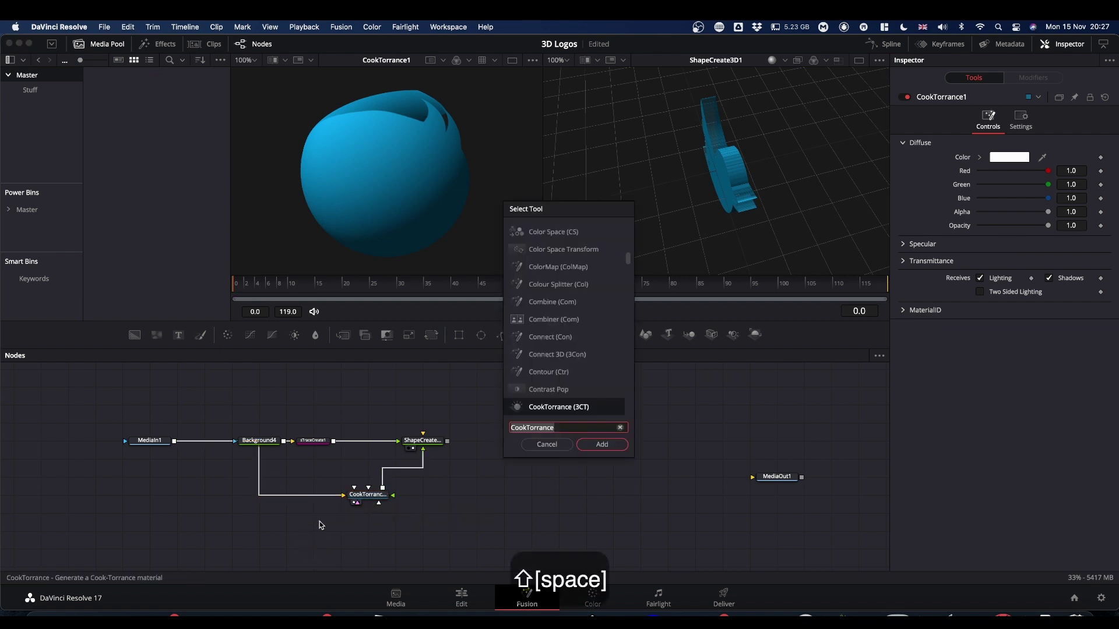
text(erode)
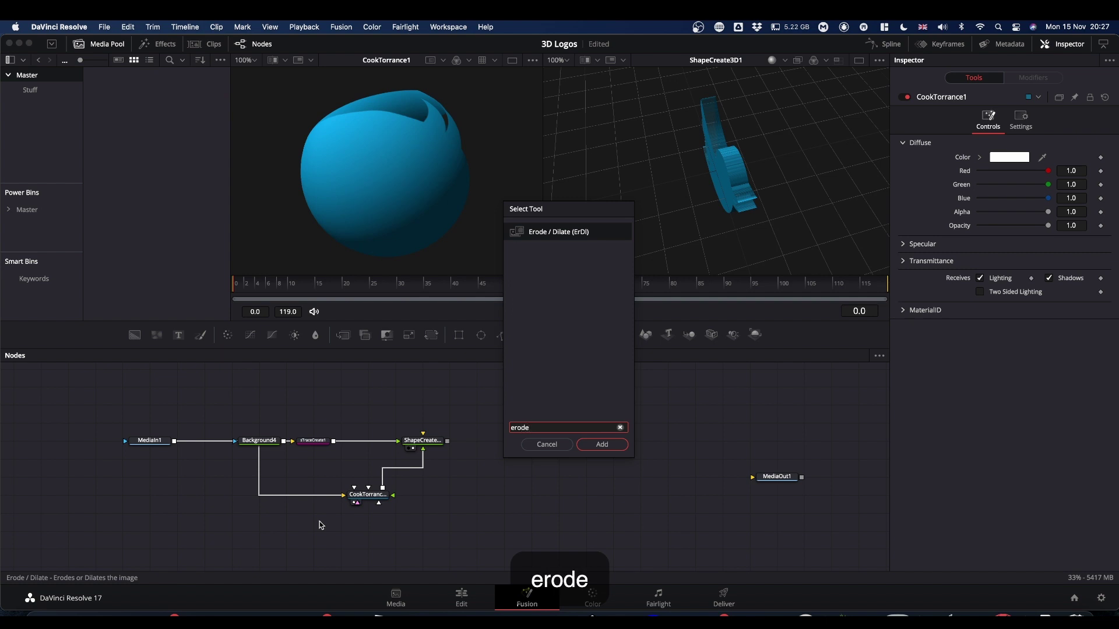
key(Return)
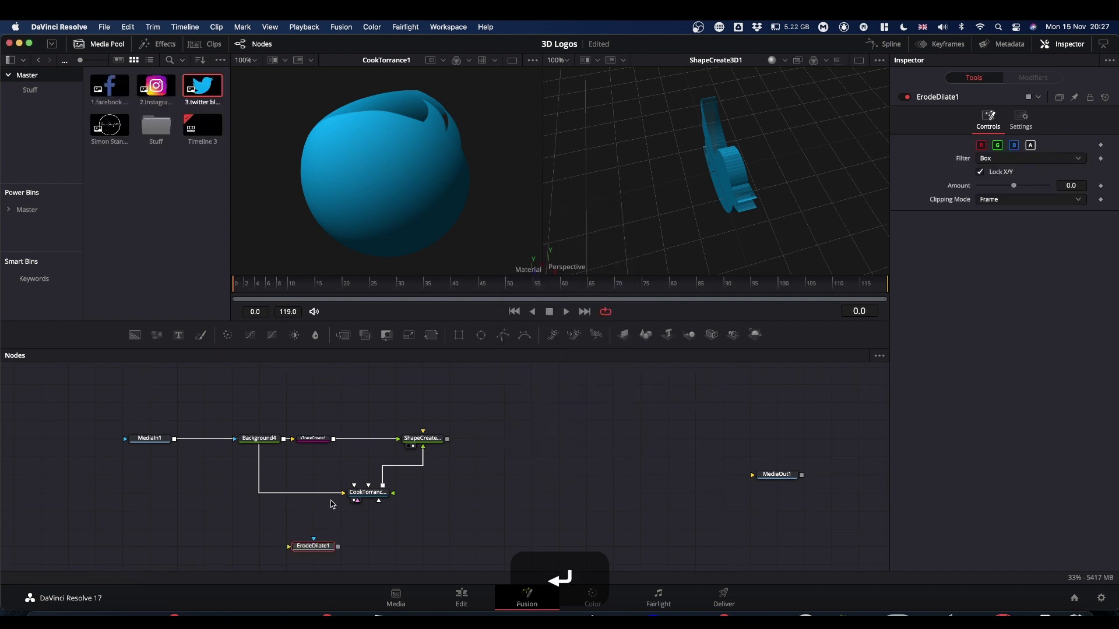
mouse_move(336, 493)
mouse_down()
mouse_move(307, 492)
mouse_move(275, 524)
mouse_move(283, 551)
mouse_move(283, 503)
mouse_move(350, 494)
mouse_up()
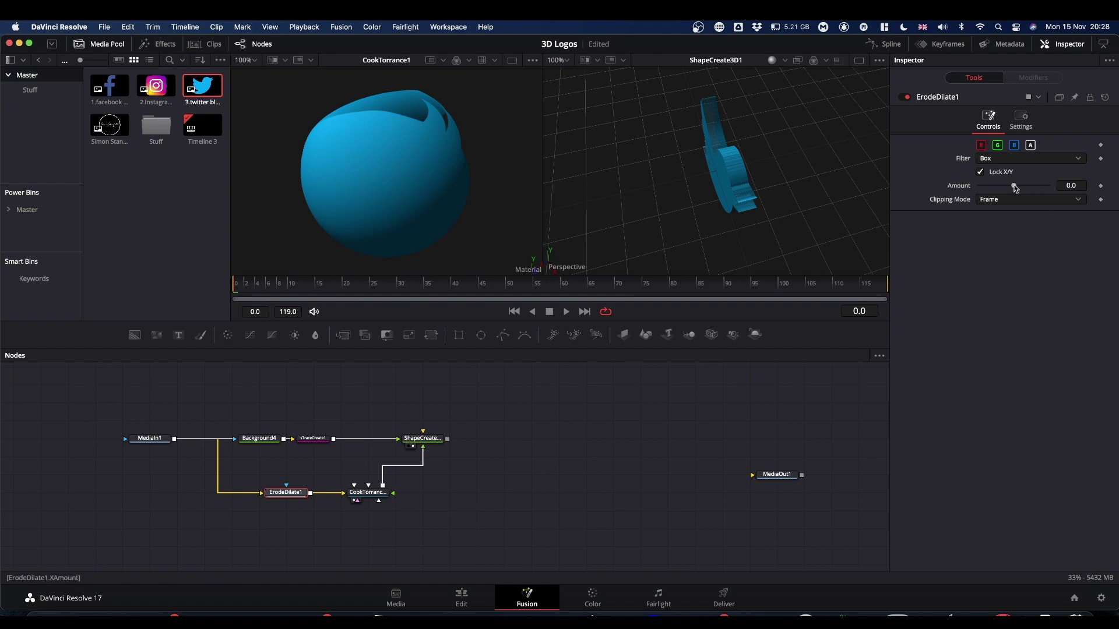
drag(1015, 188, 1019, 188)
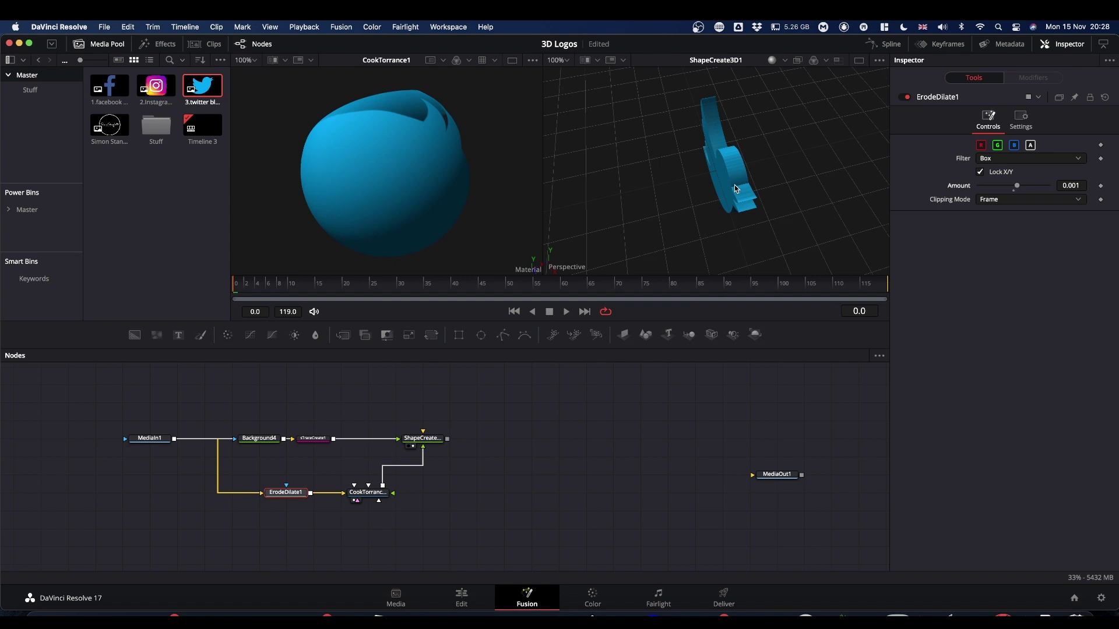
drag(1019, 188, 1032, 187)
drag(675, 217, 721, 174)
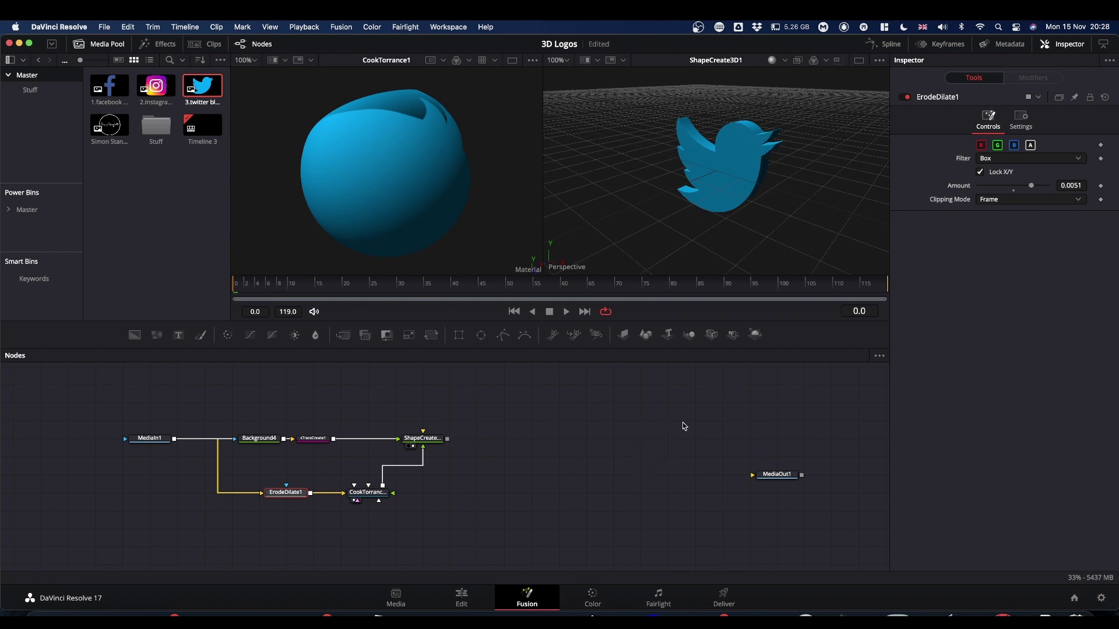
Step: Add Camera3D, SpotLight, Merge3D and Renderer3D, wire ShapeCreate3D1 into Merge3D1, and view Renderer3D1 and Merge3D1
drag(689, 334, 560, 438)
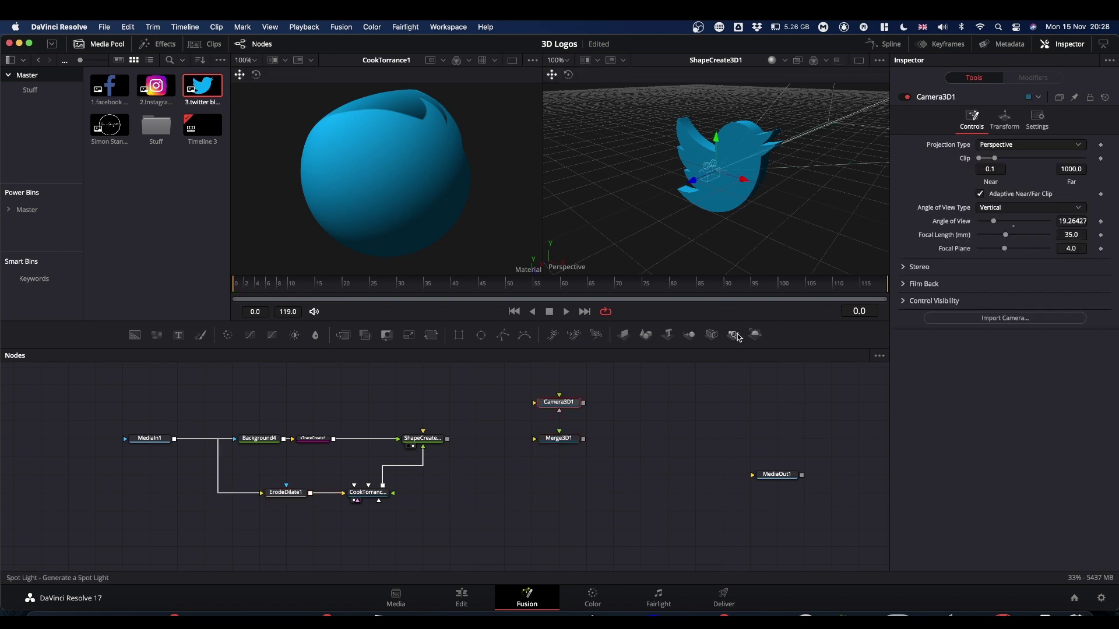
drag(447, 438, 533, 439)
key(1)
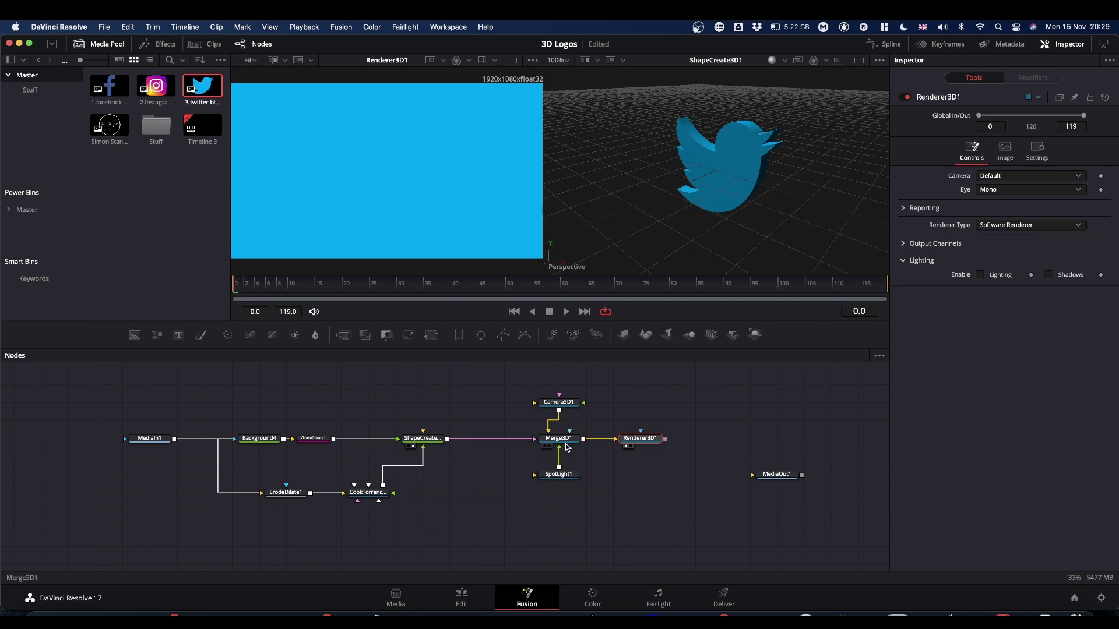
drag(567, 443, 745, 222)
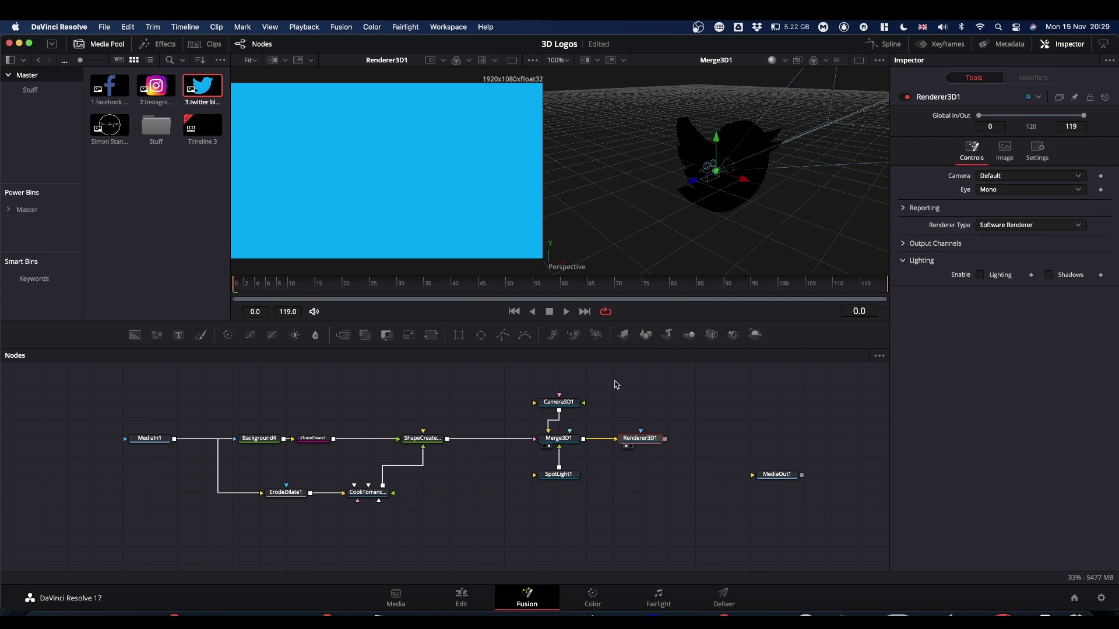
Step: Set Camera3D1 to Use Target and pull it back to Translation Z 3.33
click(558, 403)
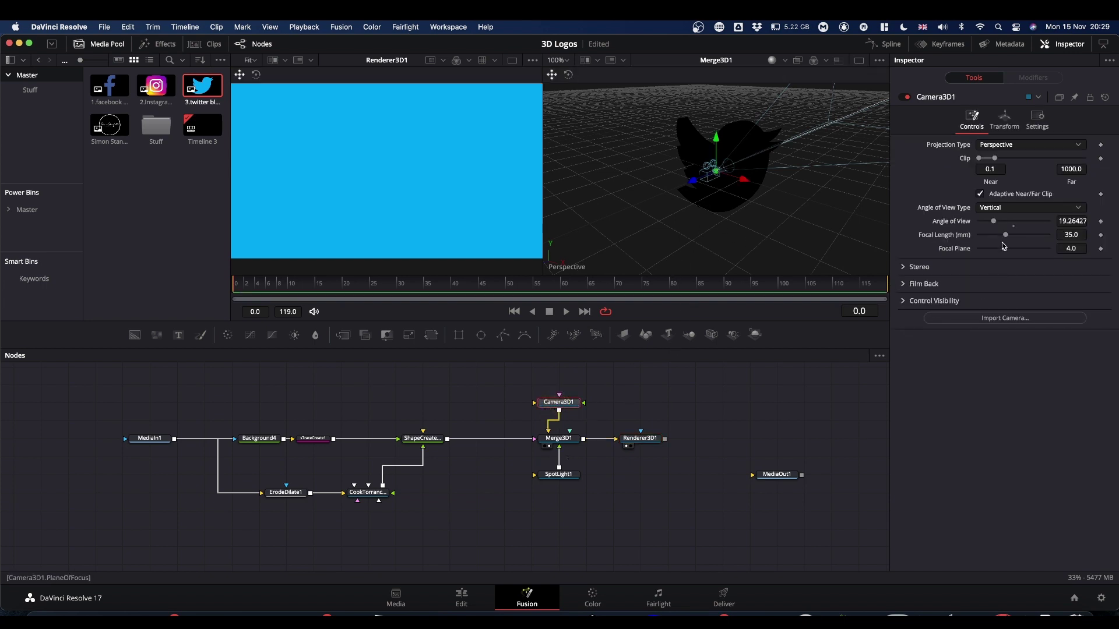
click(1005, 120)
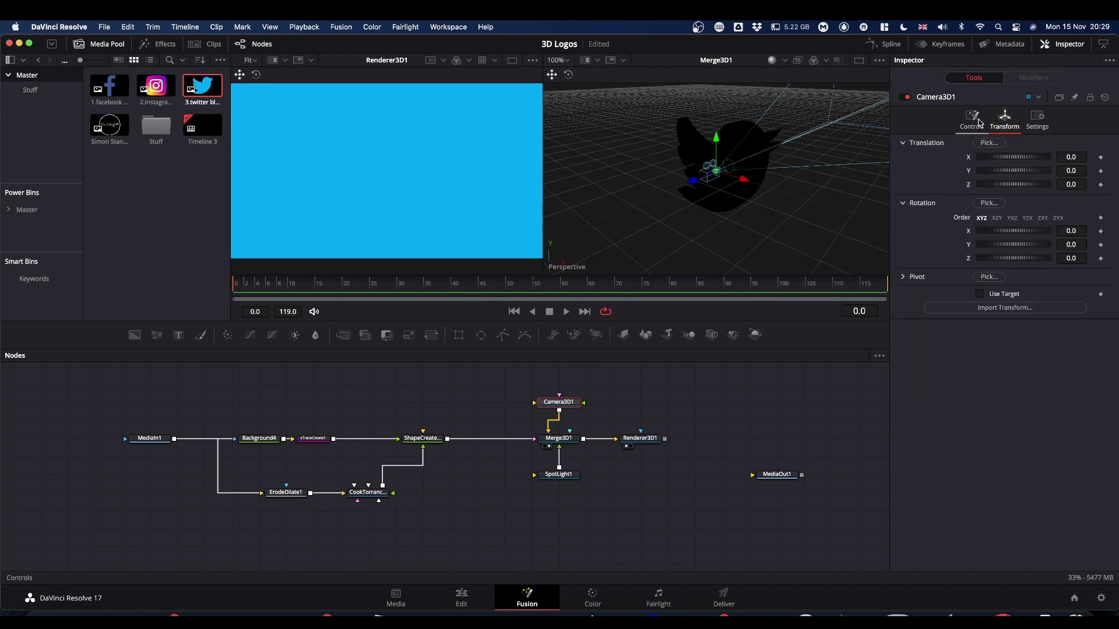
click(979, 298)
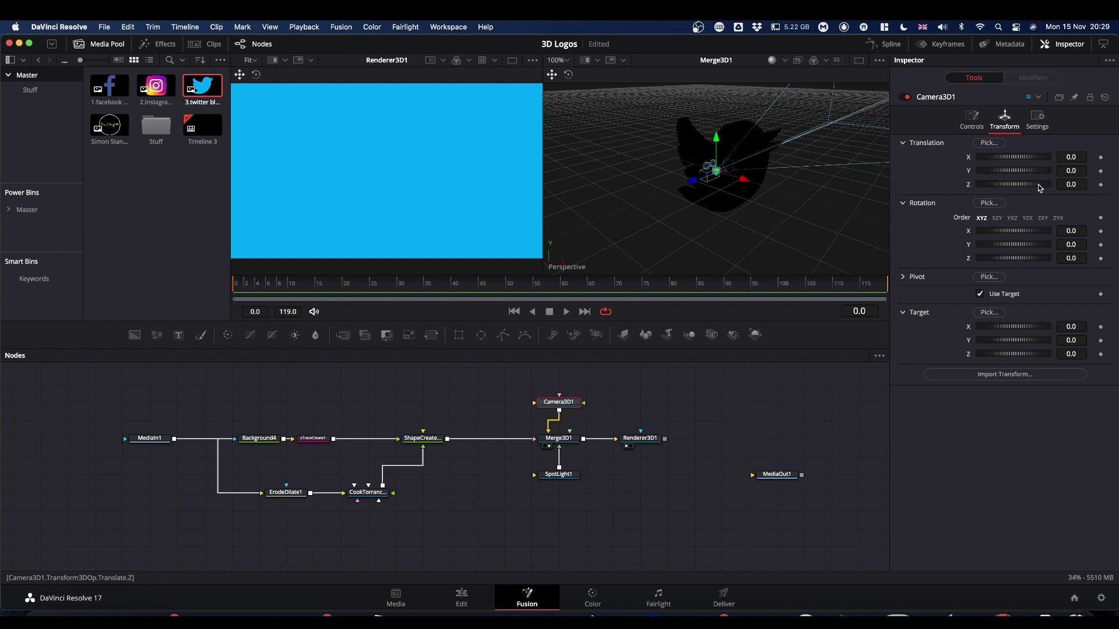
drag(1003, 185, 1025, 186)
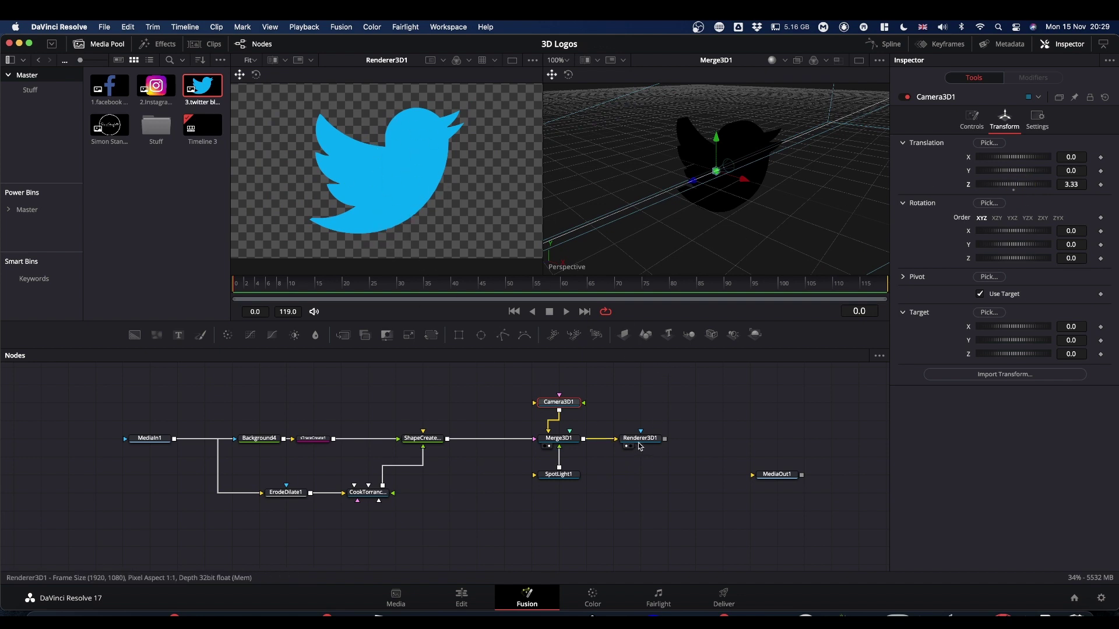
Step: Enable Lighting and Shadows in Renderer3D1
click(641, 440)
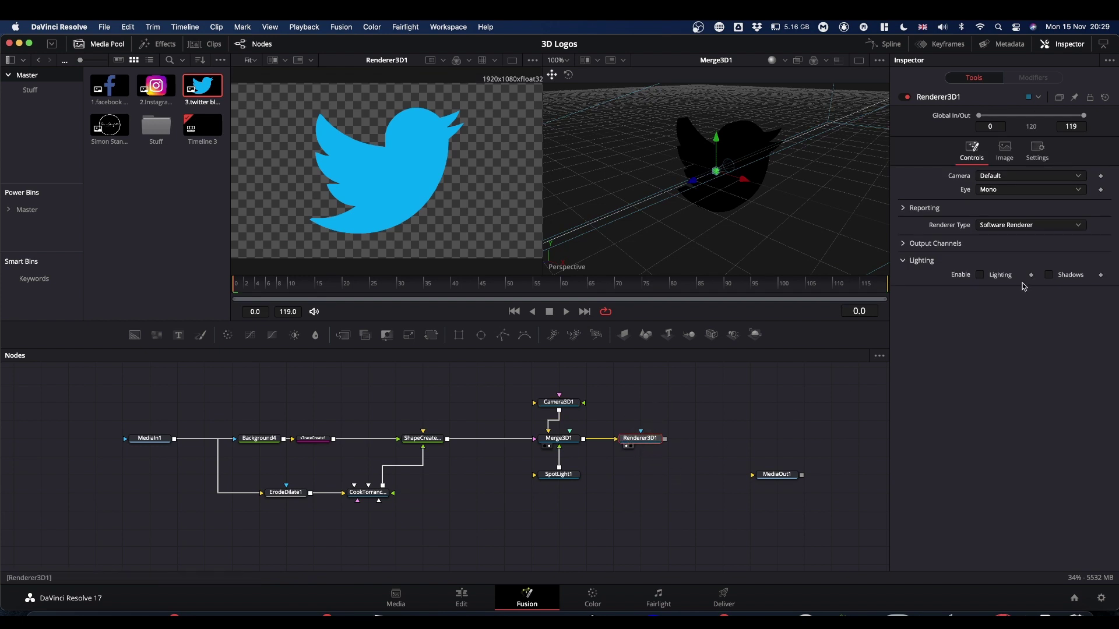
click(981, 275)
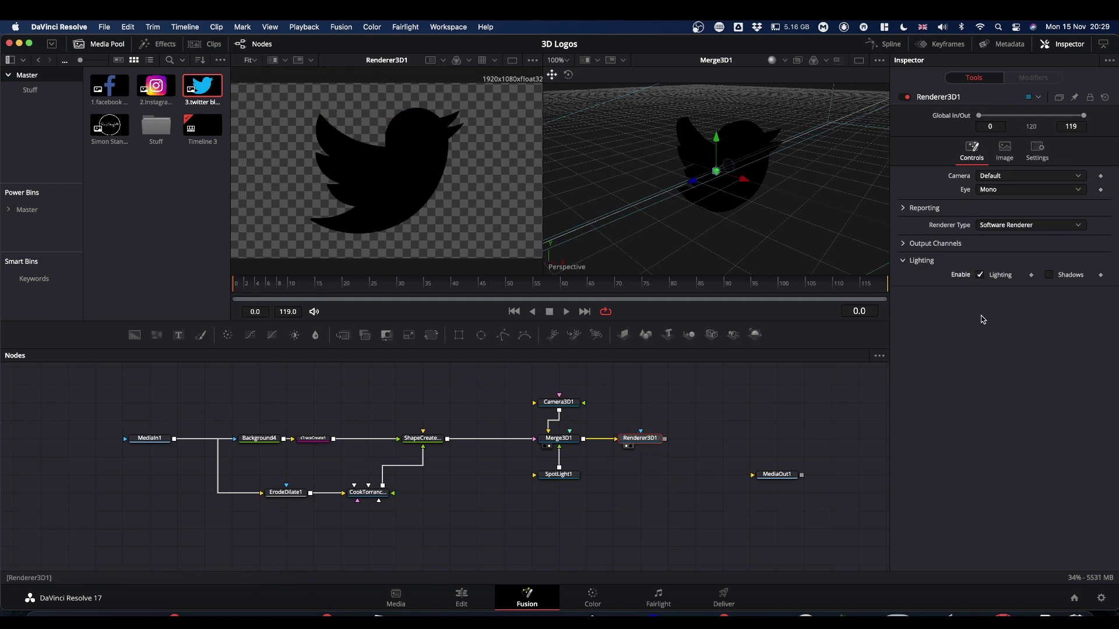
click(1048, 275)
Step: Set SpotLight1 to Use Target and place it at X 1.159, Y 0.638, Z 1.16
click(563, 477)
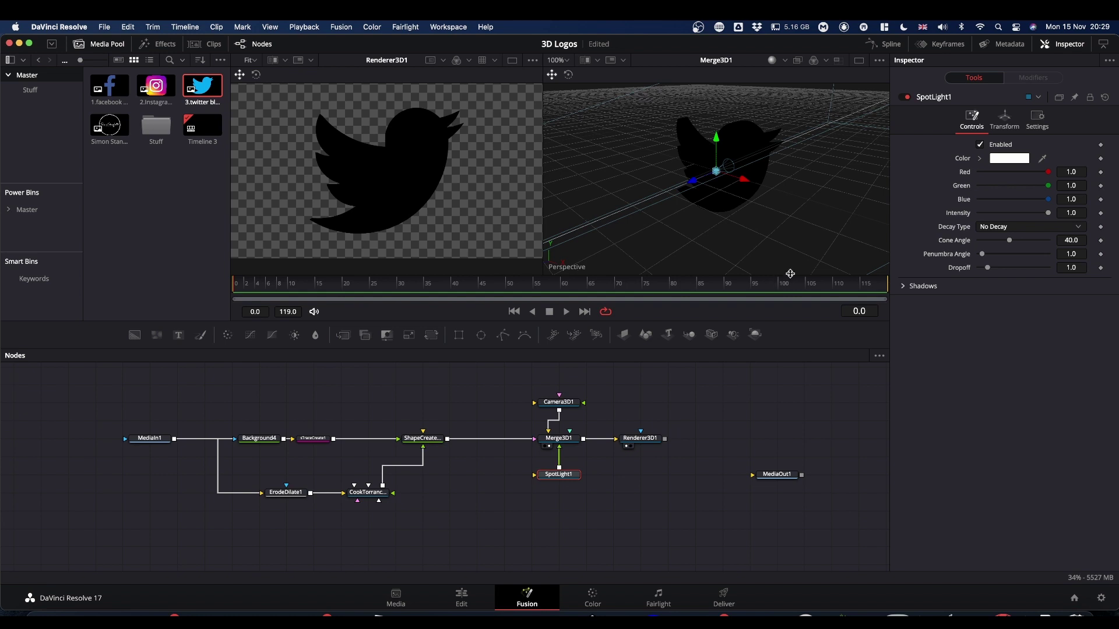
click(1004, 119)
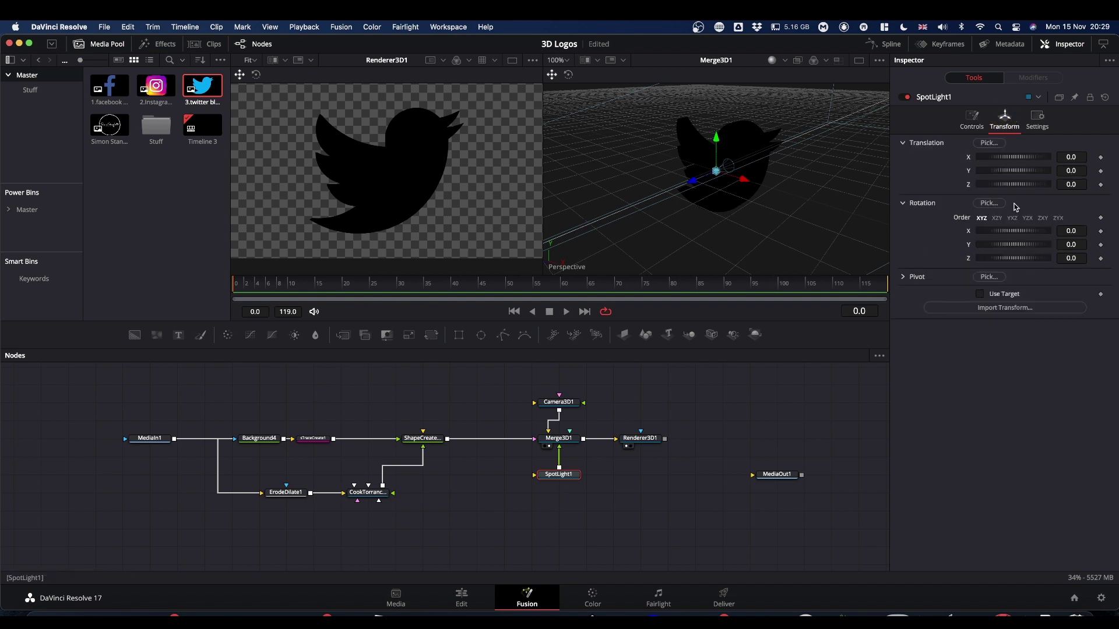
click(980, 294)
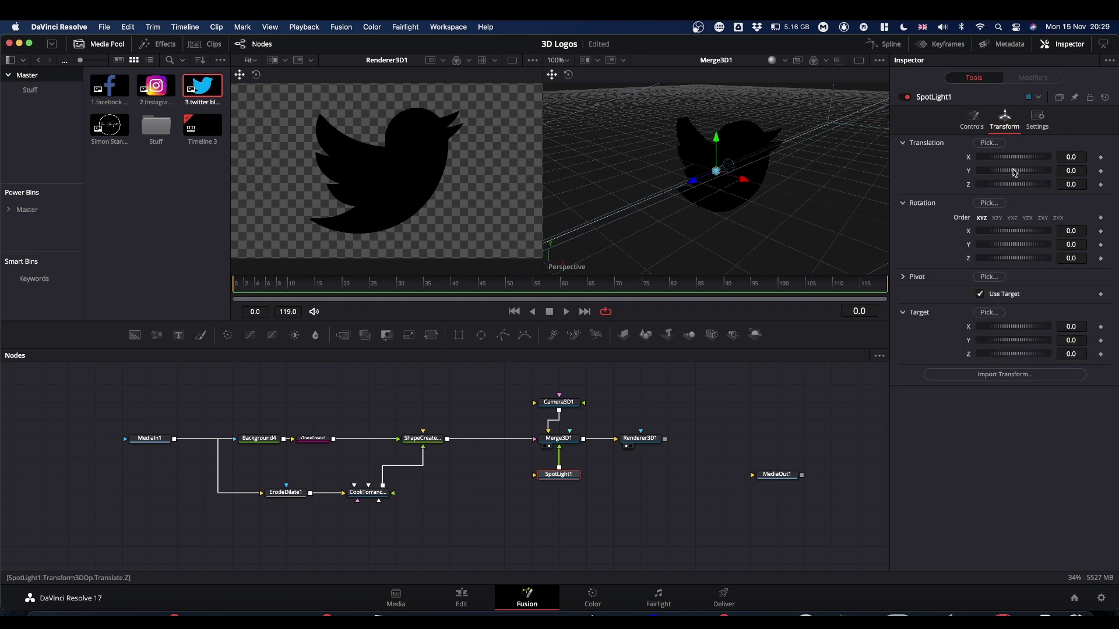
mouse_move(1008, 187)
mouse_down()
mouse_move(1011, 169)
mouse_move(1029, 161)
mouse_up()
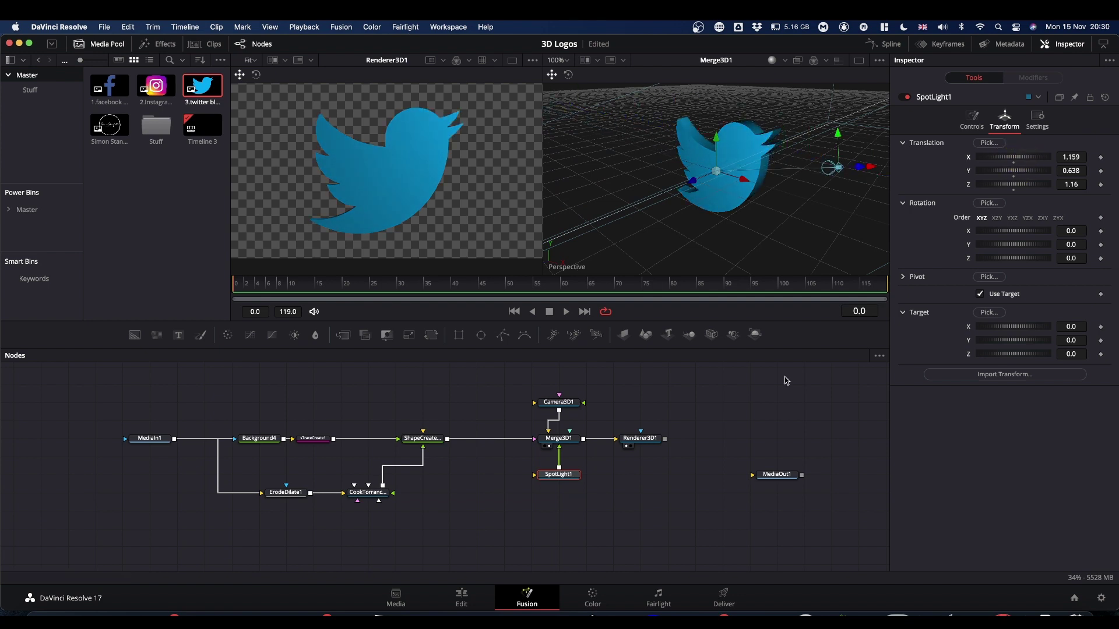
Step: Move Camera3D1 to Translation X 2.406 and orbit the Merge3D1 view around the logo
click(562, 402)
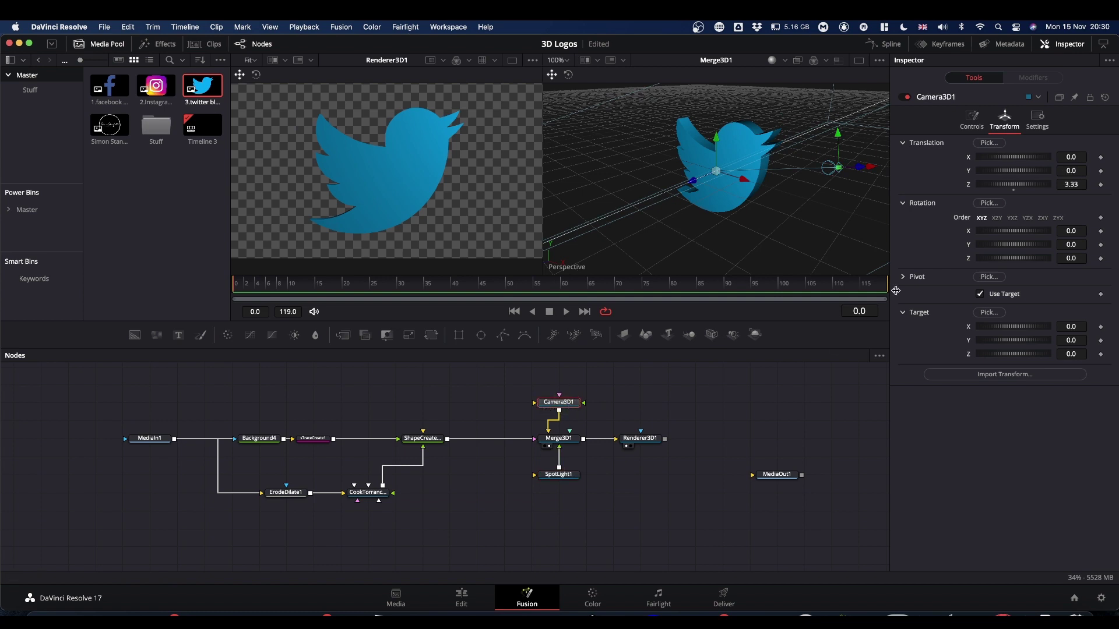
drag(1032, 159, 1079, 165)
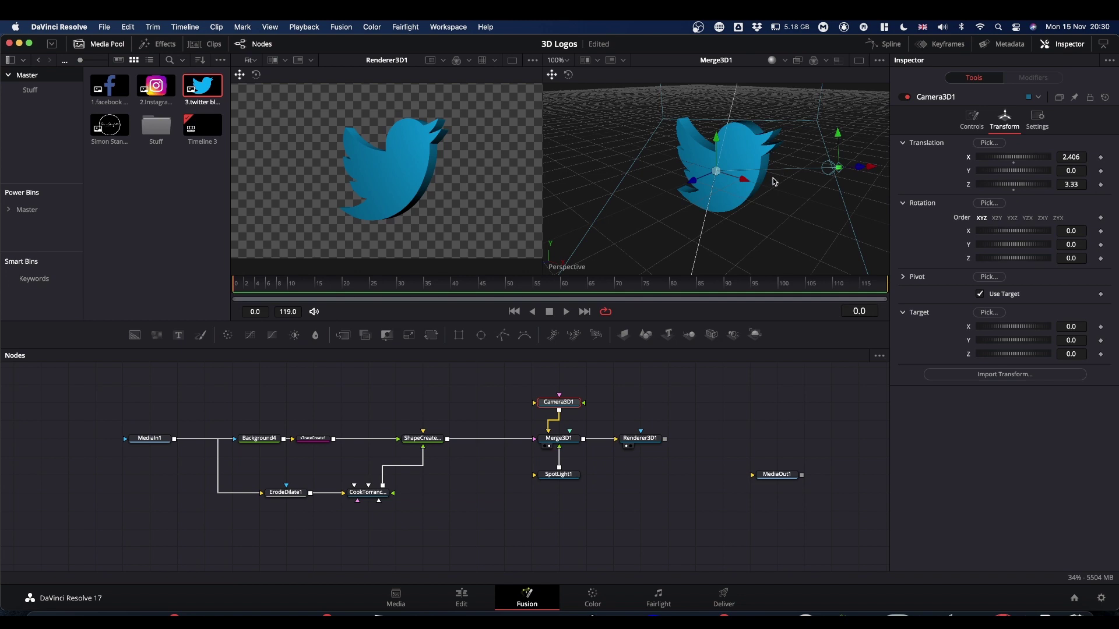
key(alt)
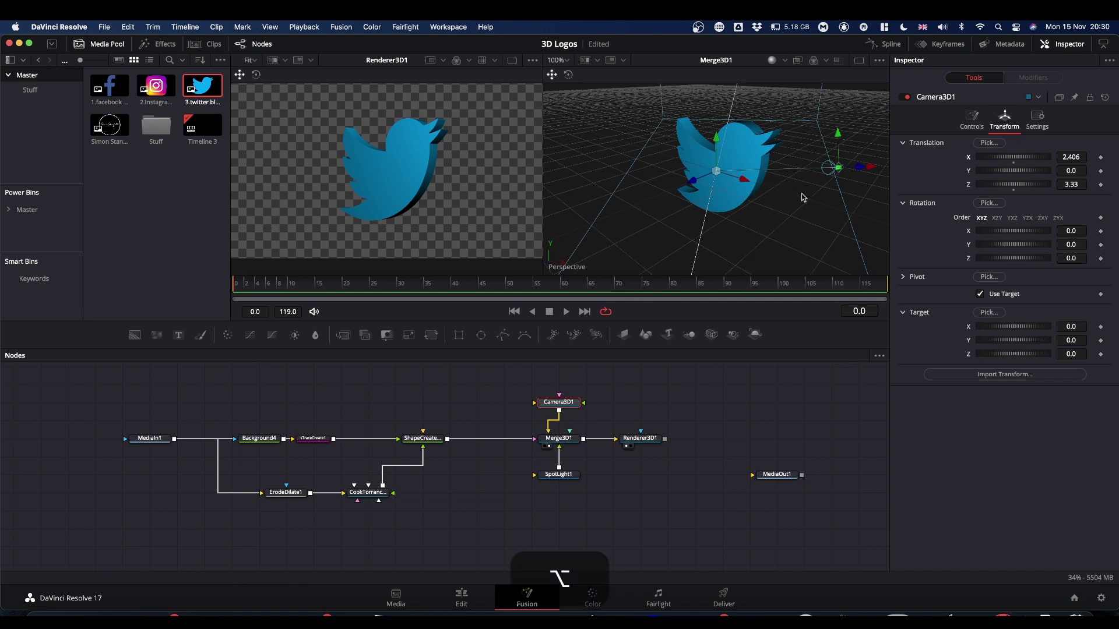
mouse_move(802, 197)
mouse_down()
mouse_move(617, 183)
mouse_move(814, 198)
mouse_up()
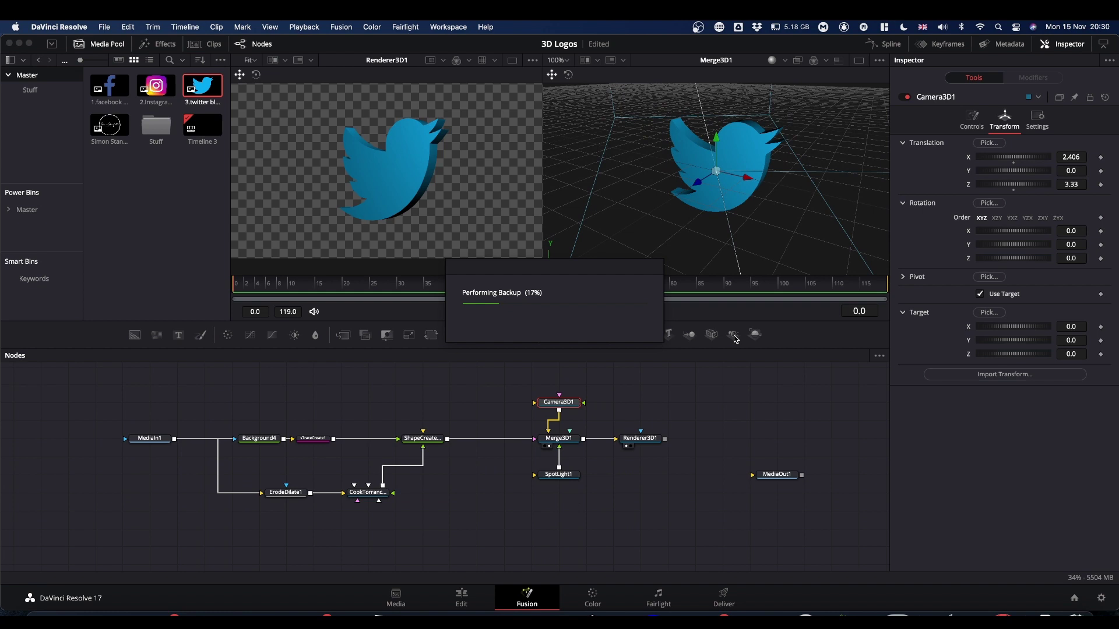
Step: Add SpotLight2 to the scene and set it to Use Target
drag(733, 335, 552, 438)
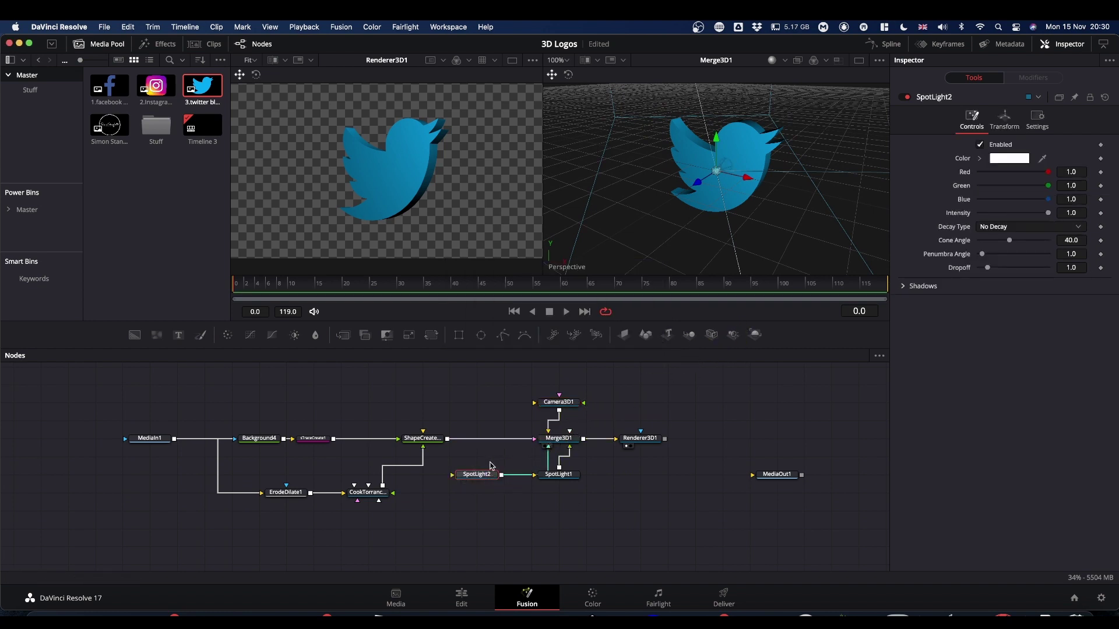
click(1011, 132)
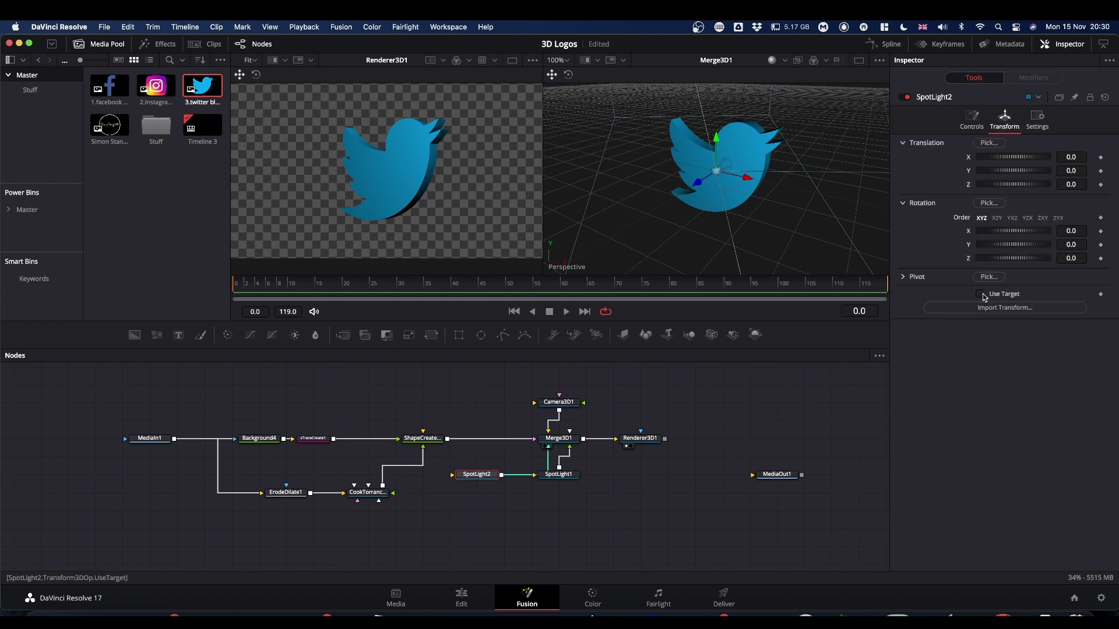
click(981, 295)
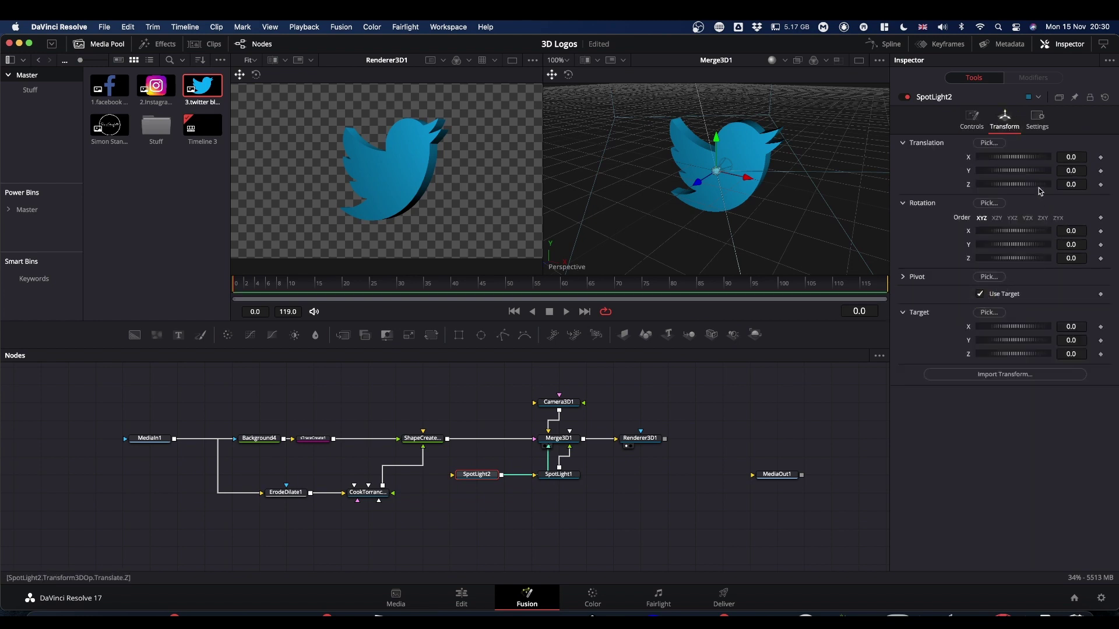
Step: Position SpotLight2 at X -1.942, Y 1.652, Z -0.87, orbiting to check the lighting
drag(1077, 184, 958, 198)
key(alt)
drag(819, 217, 694, 212)
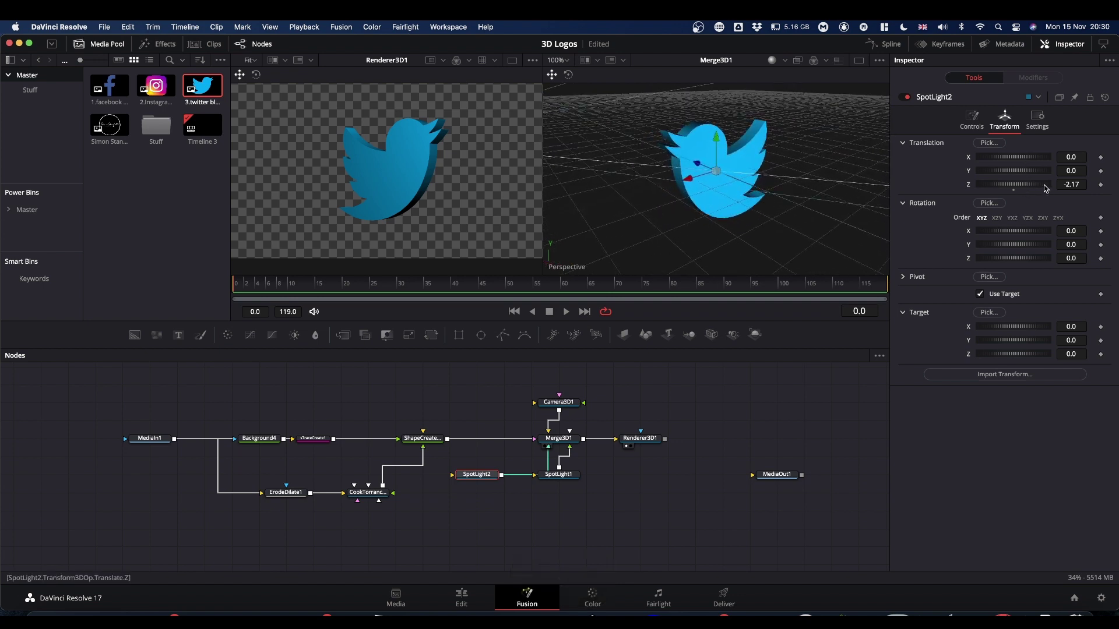
mouse_move(1044, 184)
mouse_down()
mouse_move(1003, 186)
mouse_move(1046, 190)
mouse_move(1036, 175)
mouse_up()
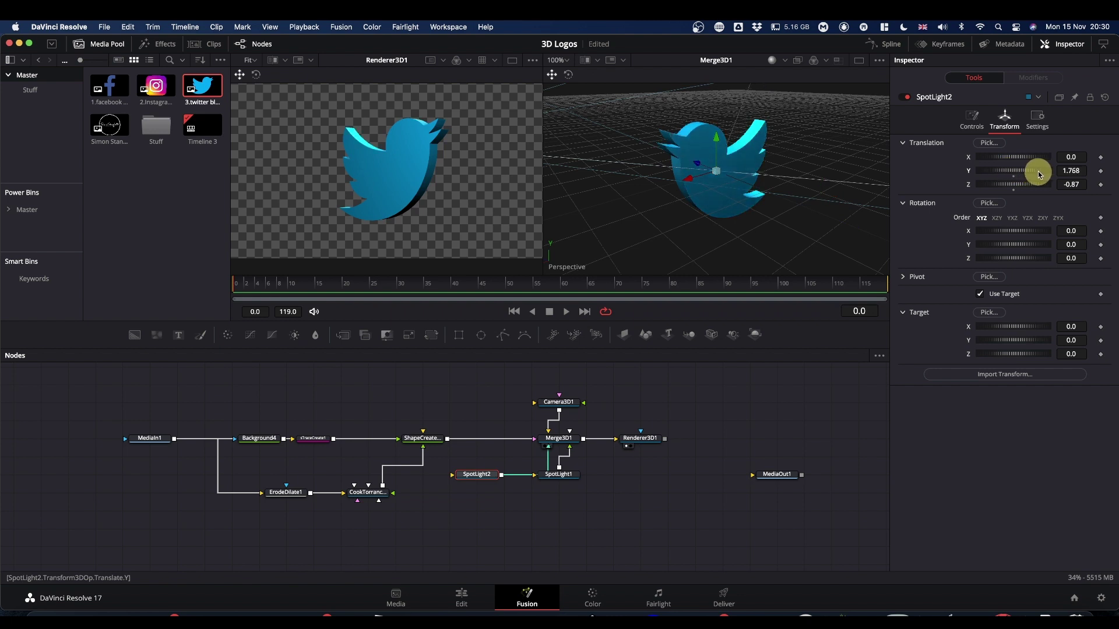
drag(1017, 158, 981, 157)
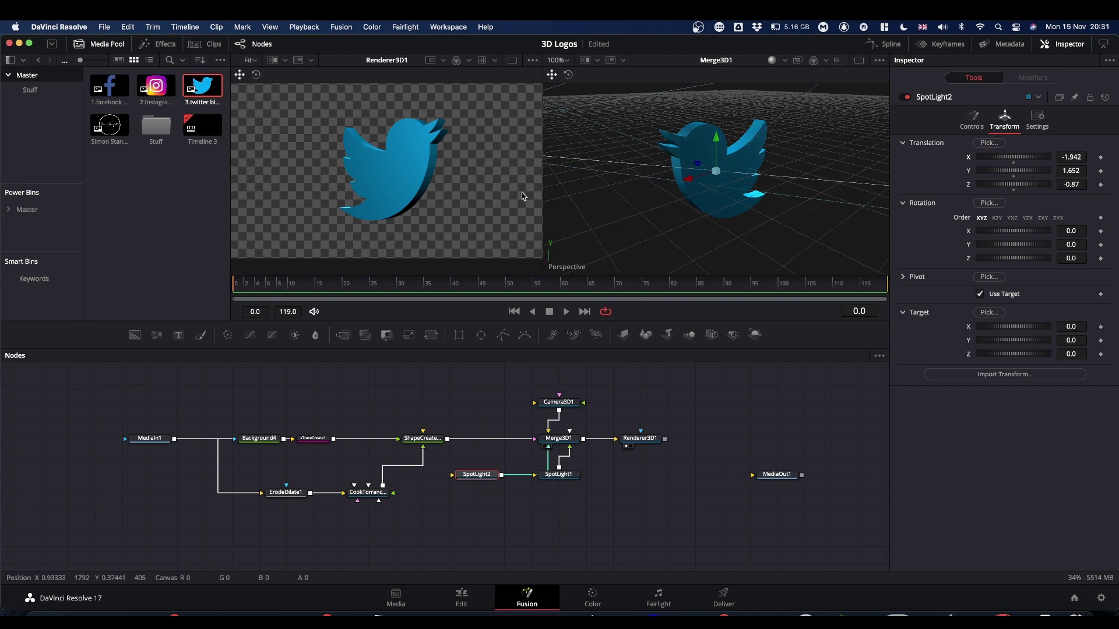
drag(644, 204, 787, 204)
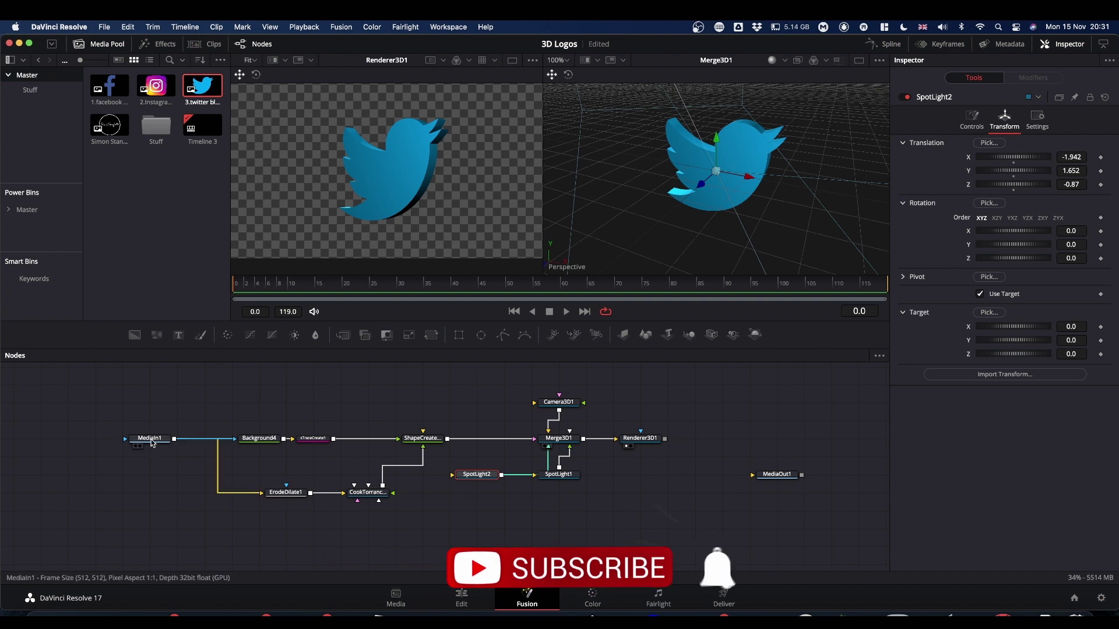
Step: Move MediaIn1 left, place SpotLight2 beside SpotLight1, and shift the 3D scene nodes right
drag(151, 443, 96, 443)
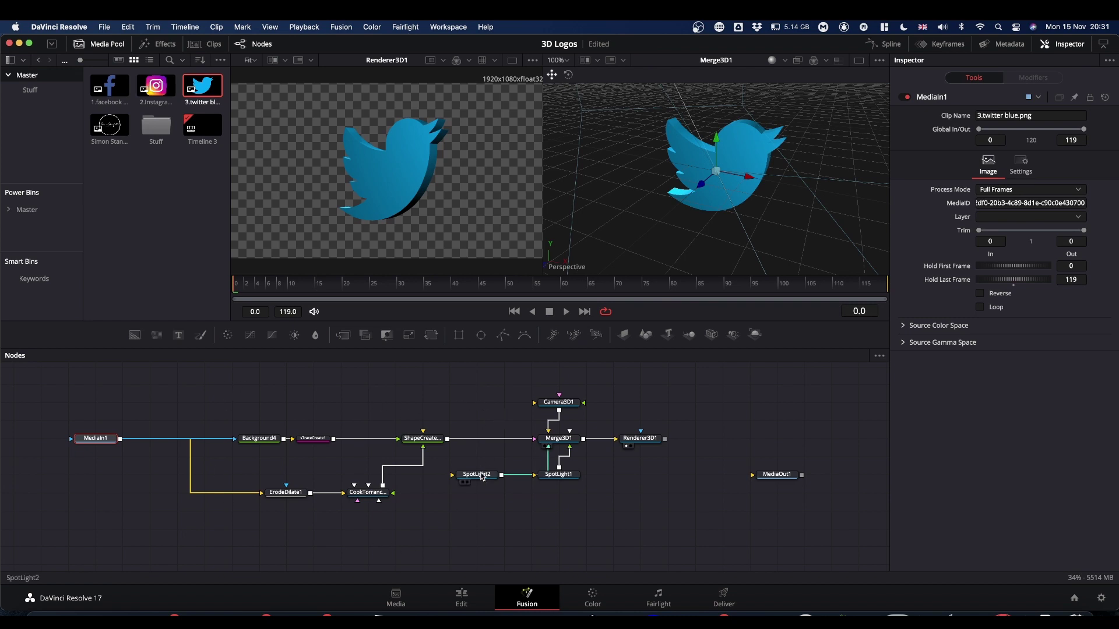
drag(475, 475, 503, 474)
drag(493, 385, 620, 507)
drag(489, 383, 673, 513)
drag(562, 476, 831, 474)
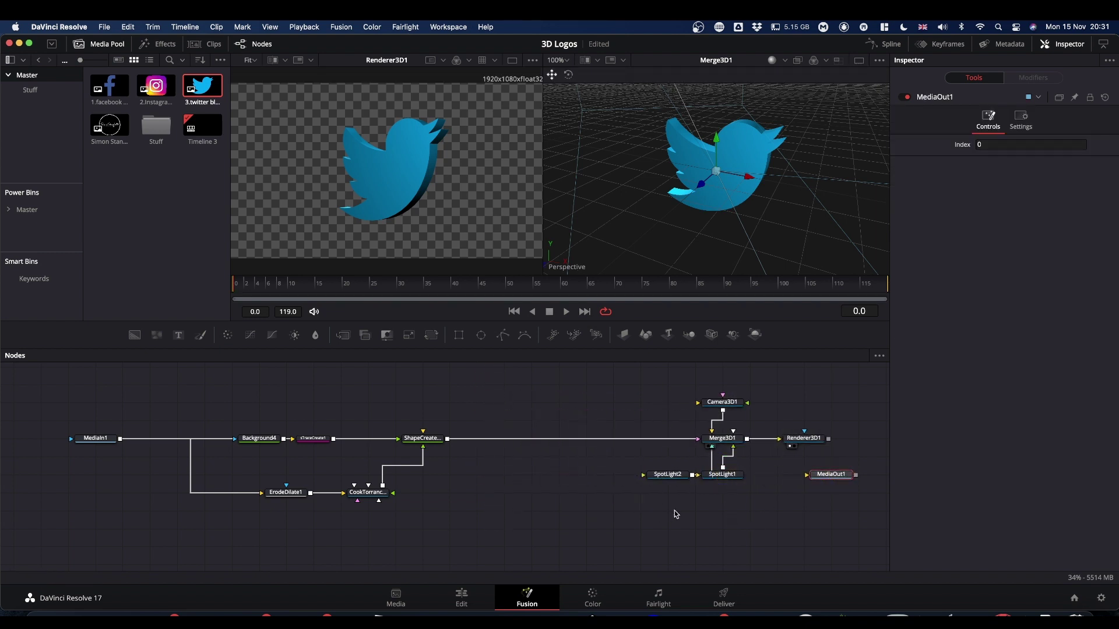
Step: Shift the Background4, sTraceCreate1, ShapeCreate3D1, ErodeDilate1 and CookTorrance1 chain right toward Merge3D1
drag(414, 445, 358, 445)
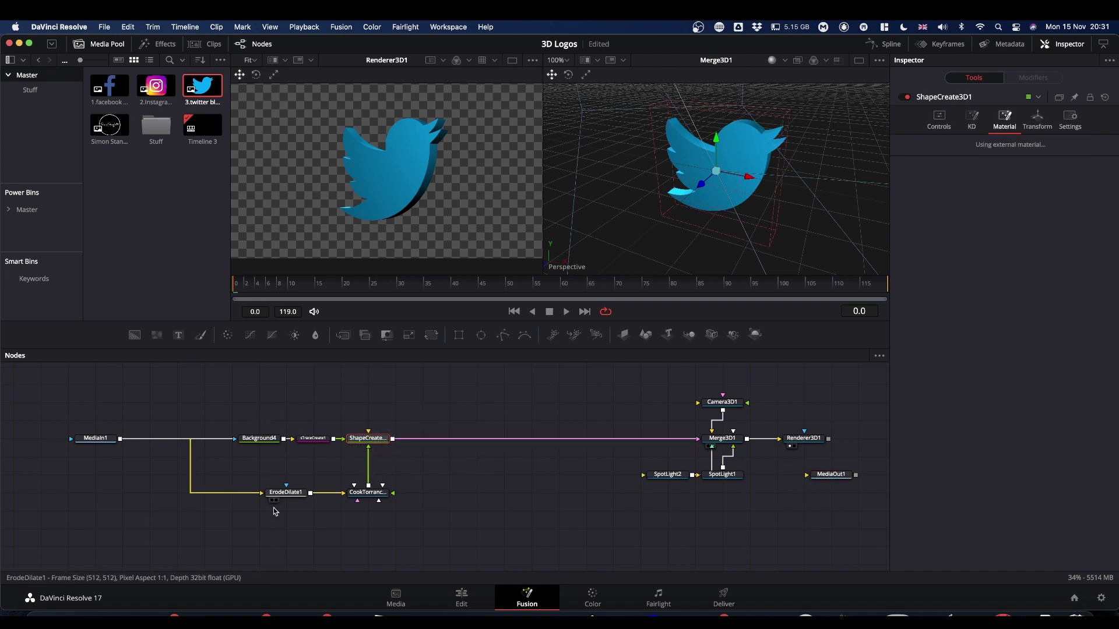
drag(245, 413, 376, 507)
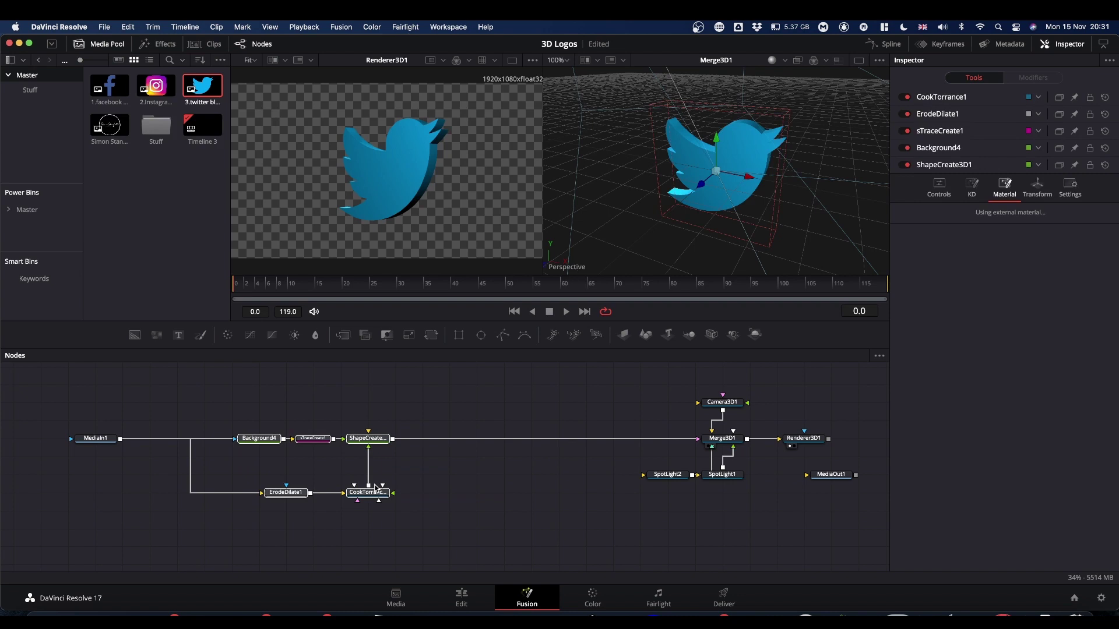
click(369, 492)
drag(248, 417, 505, 495)
click(368, 494)
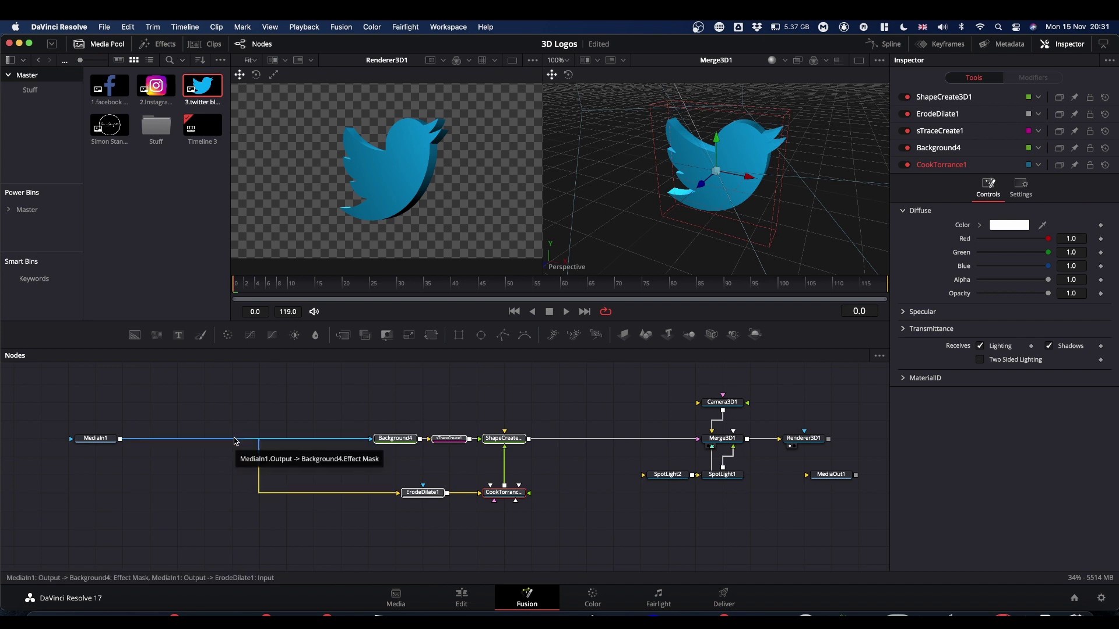
Step: Add PipeRouter1 on the MediaIn1 link, straighten it, and disconnect MediaIn1 from it
key(alt)
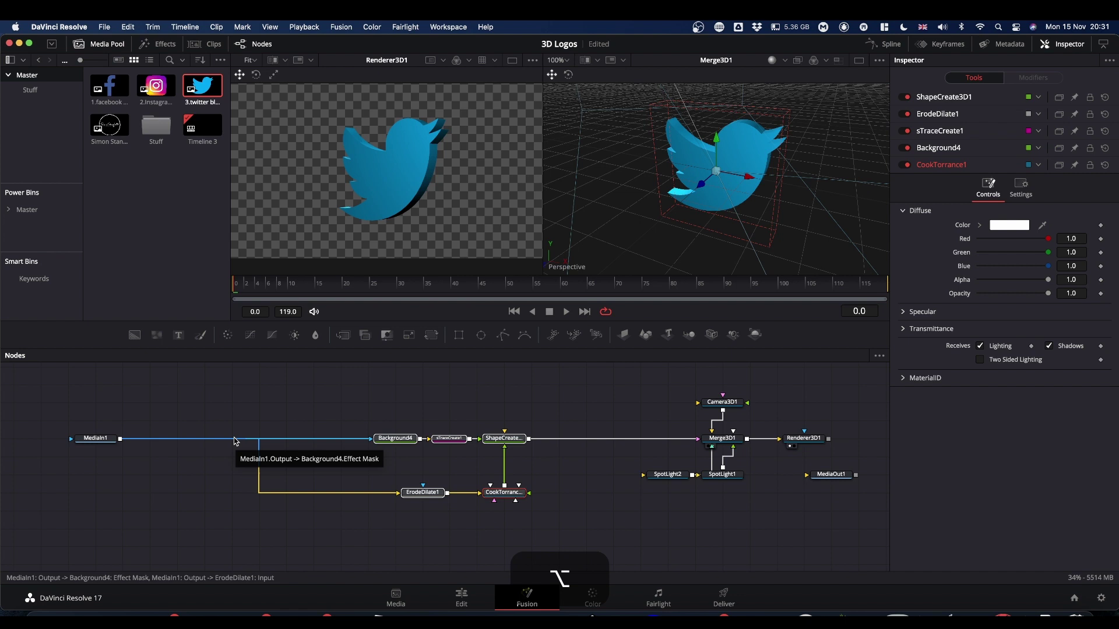
alt+click(235, 441)
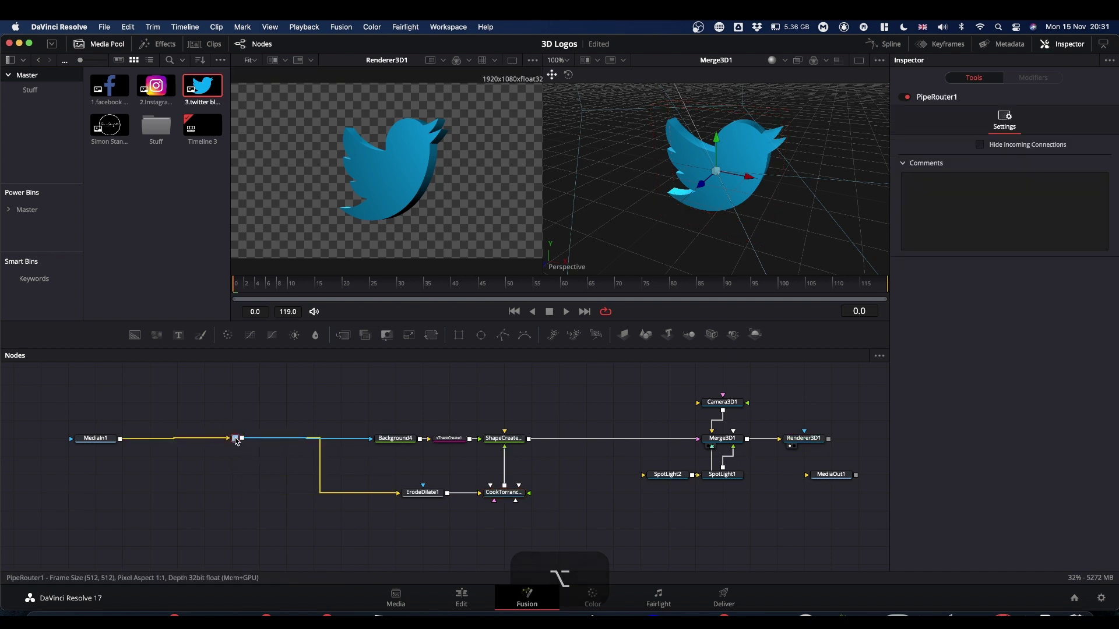
drag(235, 440, 224, 441)
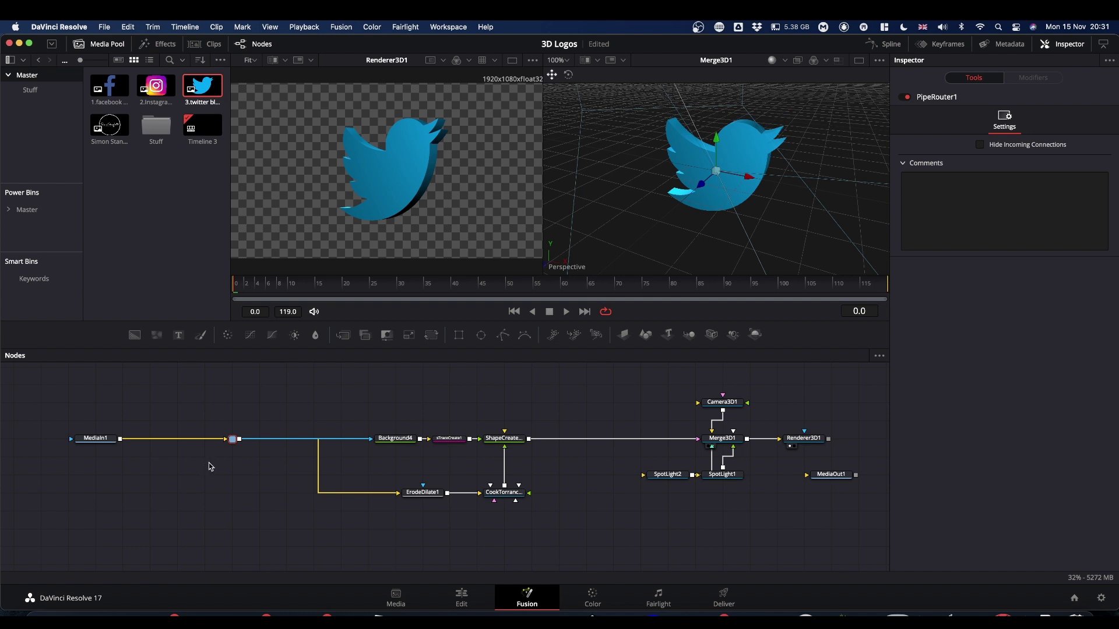
drag(217, 439, 151, 530)
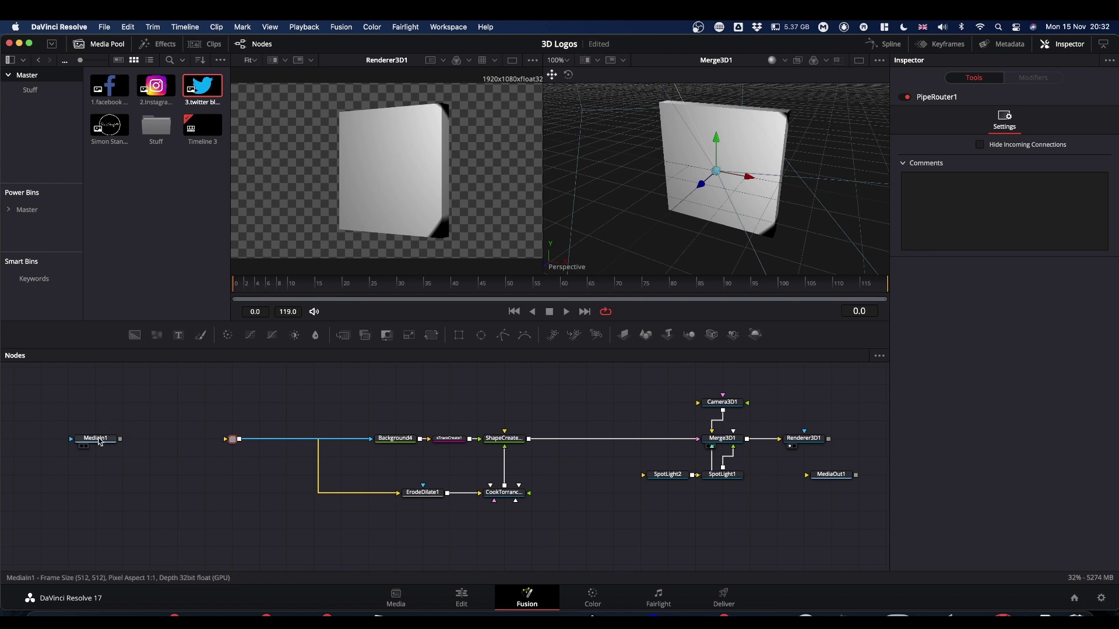
Step: Move MediaIn1 aside, try the 1.facebook clip on the routing point, then disconnect it
drag(100, 441, 99, 513)
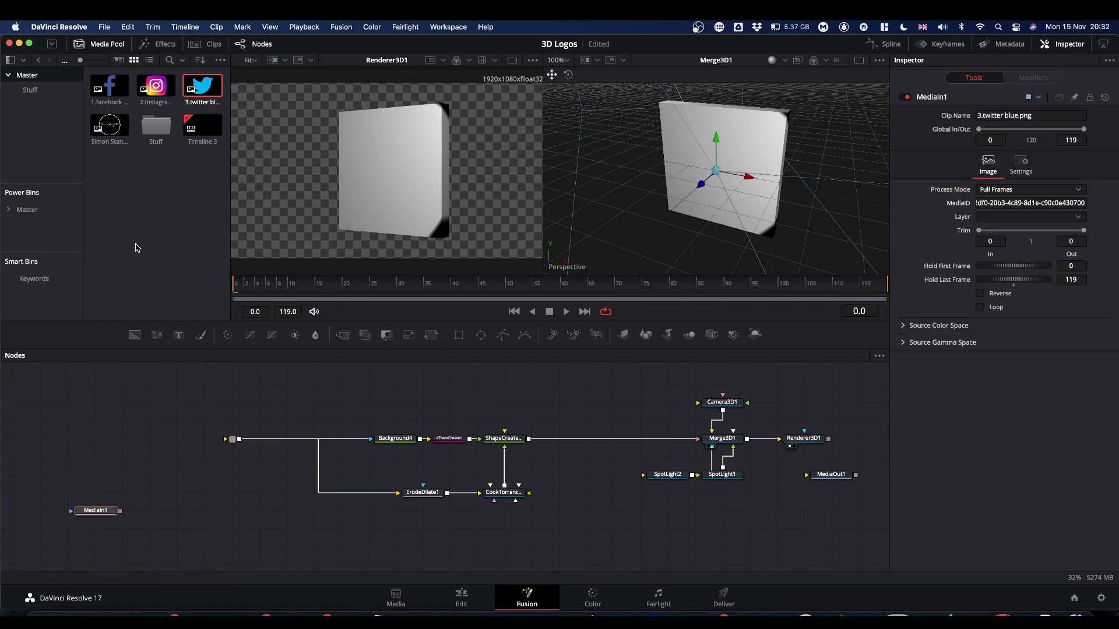
drag(109, 87, 237, 440)
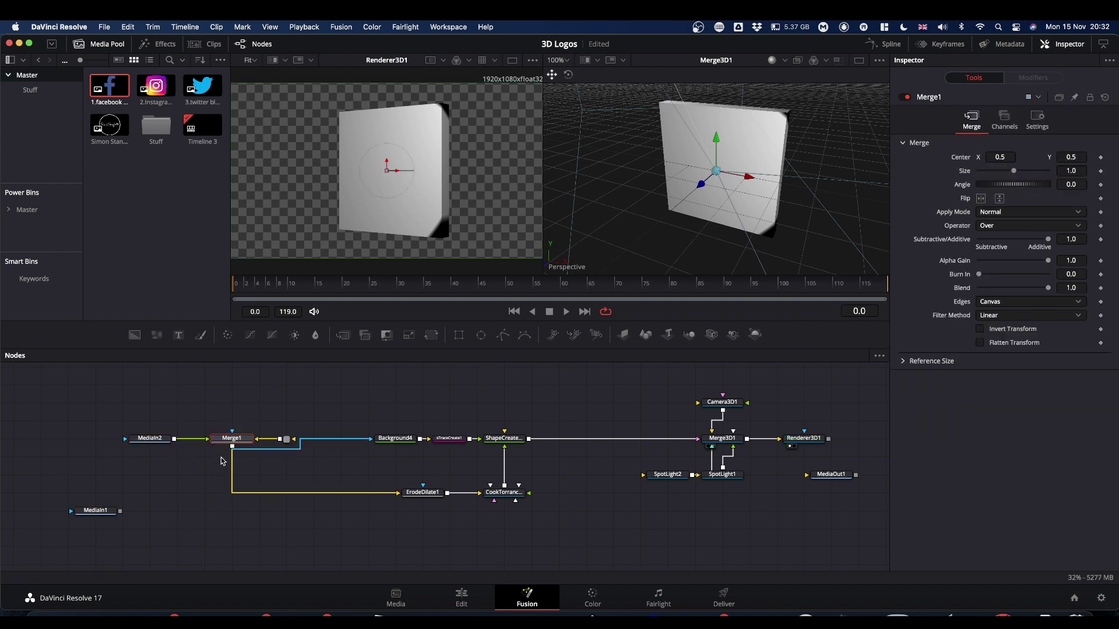
key(super+z)
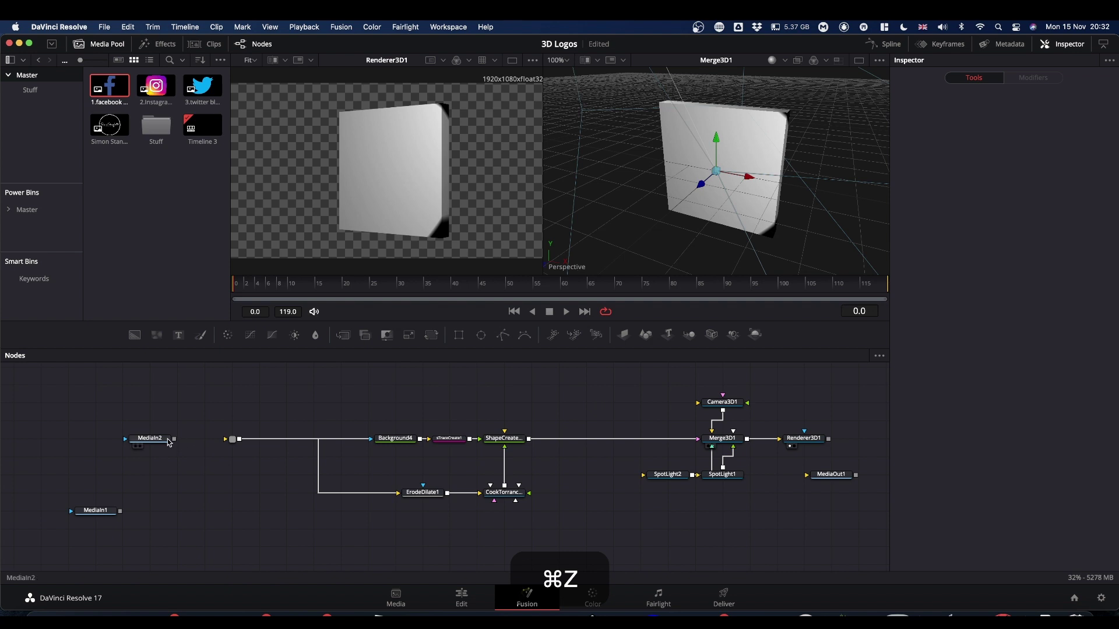
drag(174, 438, 227, 440)
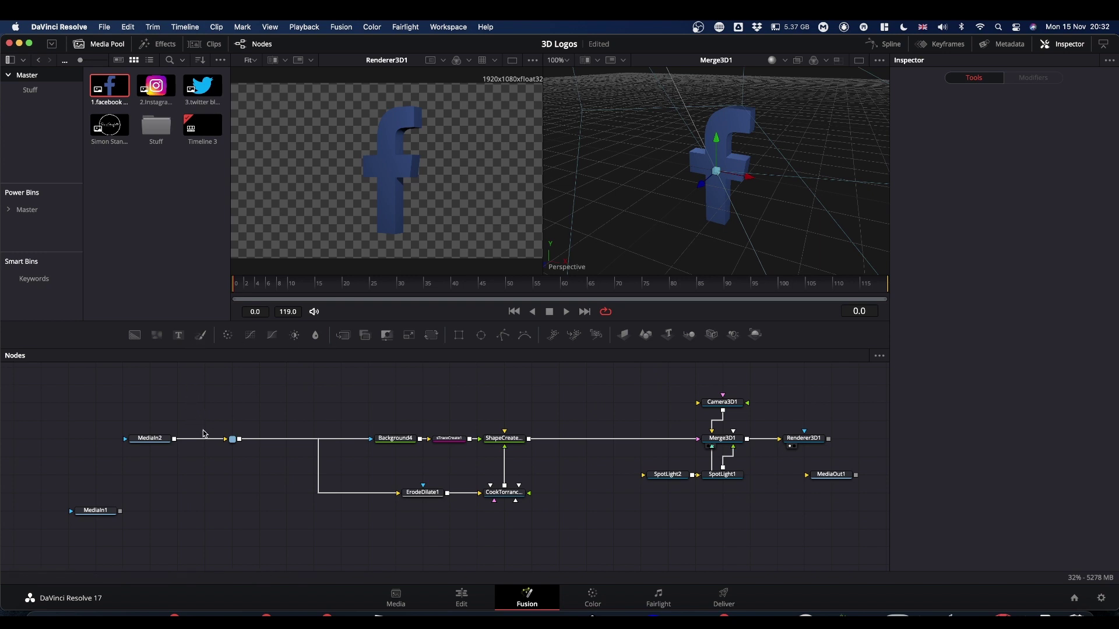
drag(210, 438, 118, 488)
Step: Feed the 2.Instagram clip into PipeRouter1 and view Background4 in the left viewer
drag(156, 88, 232, 439)
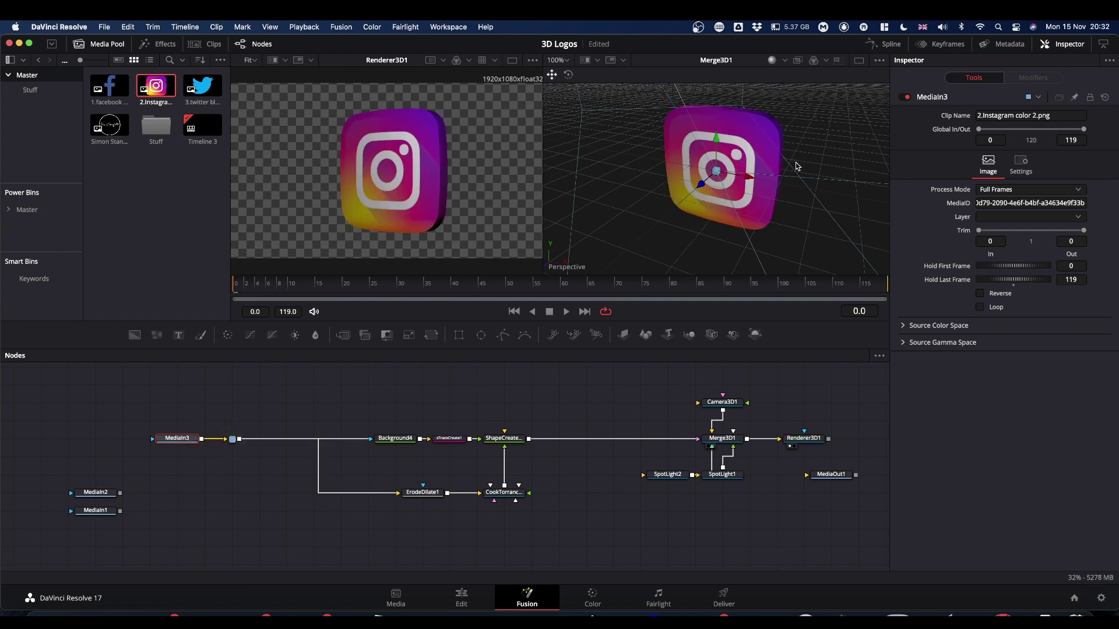
mouse_move(798, 164)
mouse_down()
mouse_move(734, 156)
mouse_move(796, 159)
mouse_up()
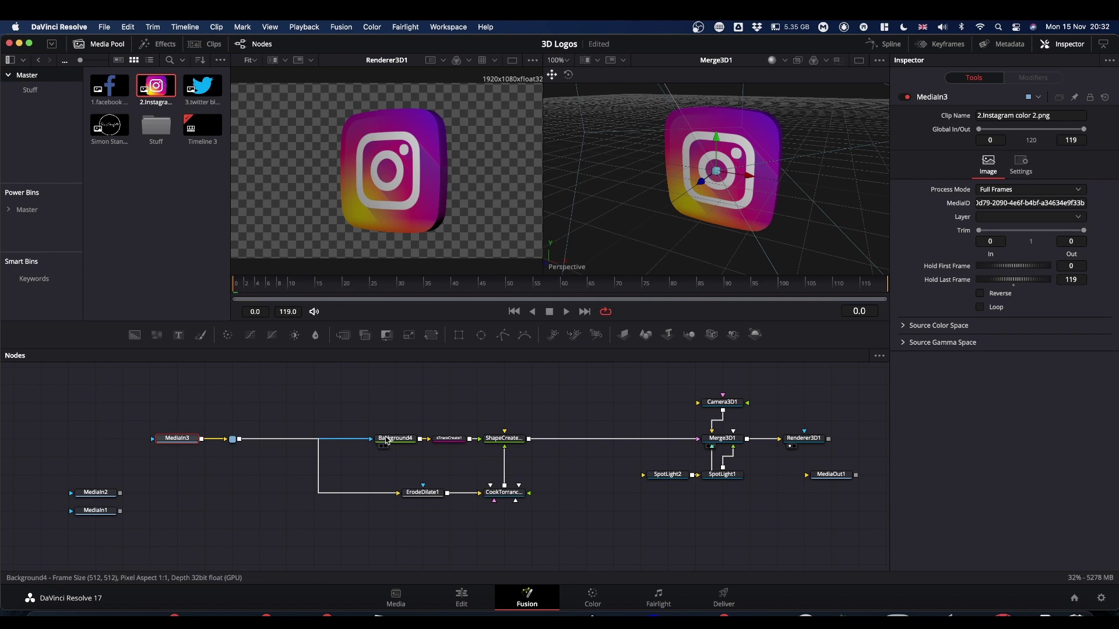
drag(386, 441, 379, 222)
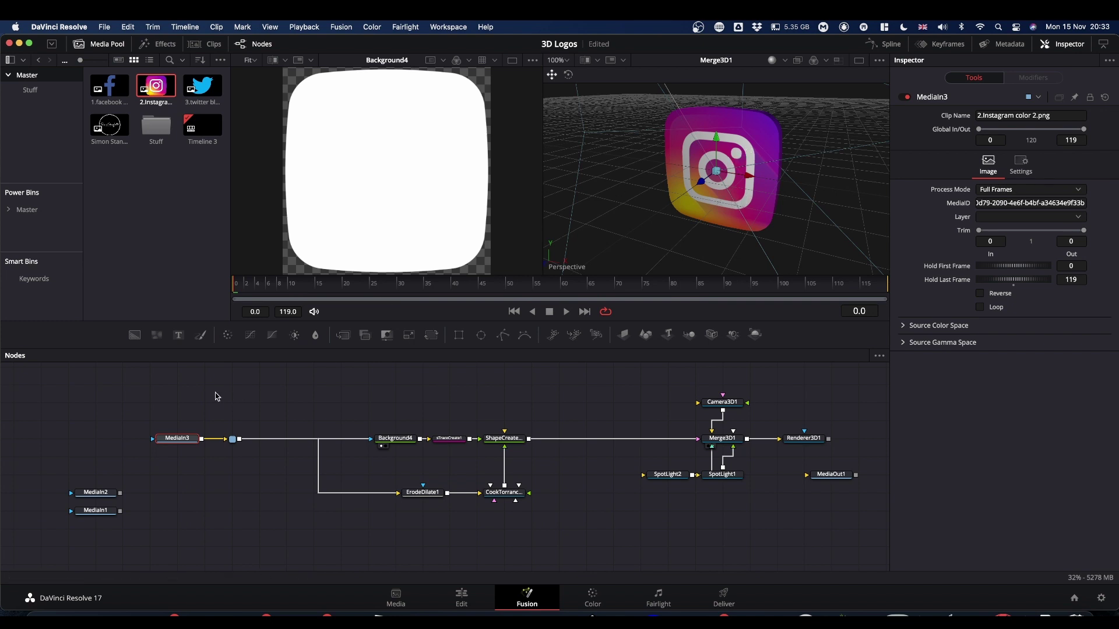
Step: Add a Bitmap node via the 'bit' search and feed it the MediaIn3 Instagram clip
click(311, 397)
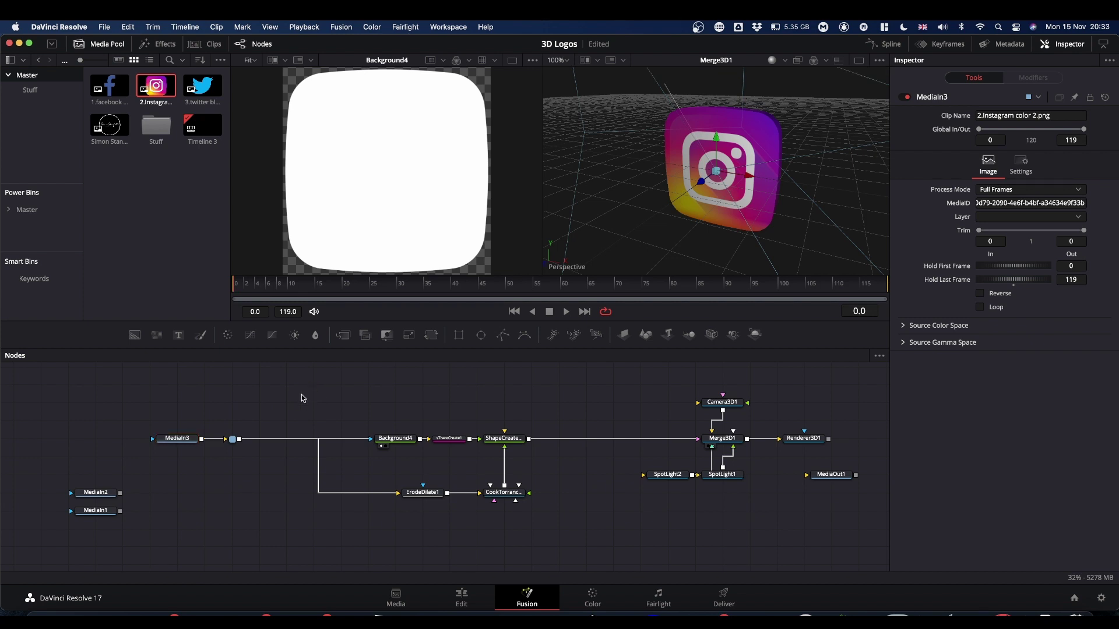
key(shift+space)
text(bit)
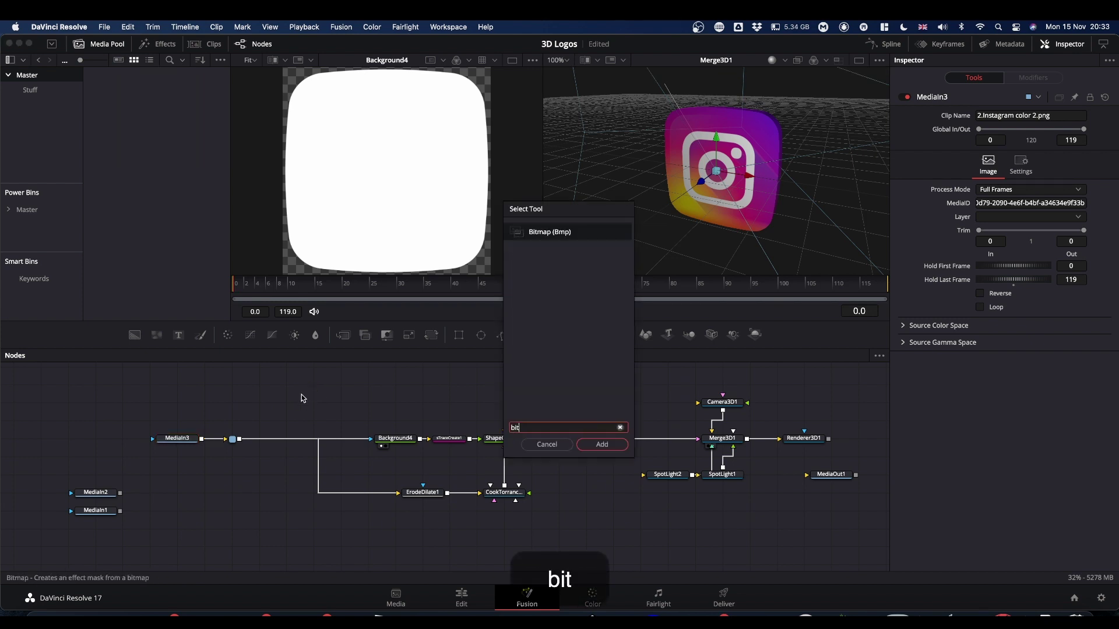
key(Return)
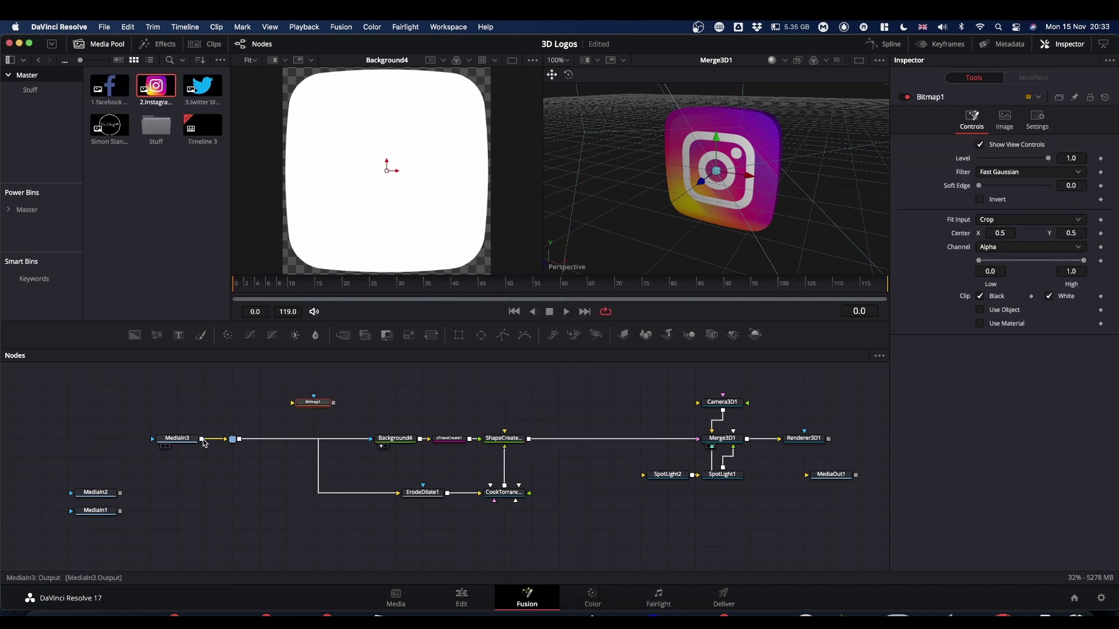
drag(203, 440, 293, 406)
Step: View Bitmap1 in the left viewer and set its Channel to Luminance
click(318, 395)
drag(317, 395, 375, 158)
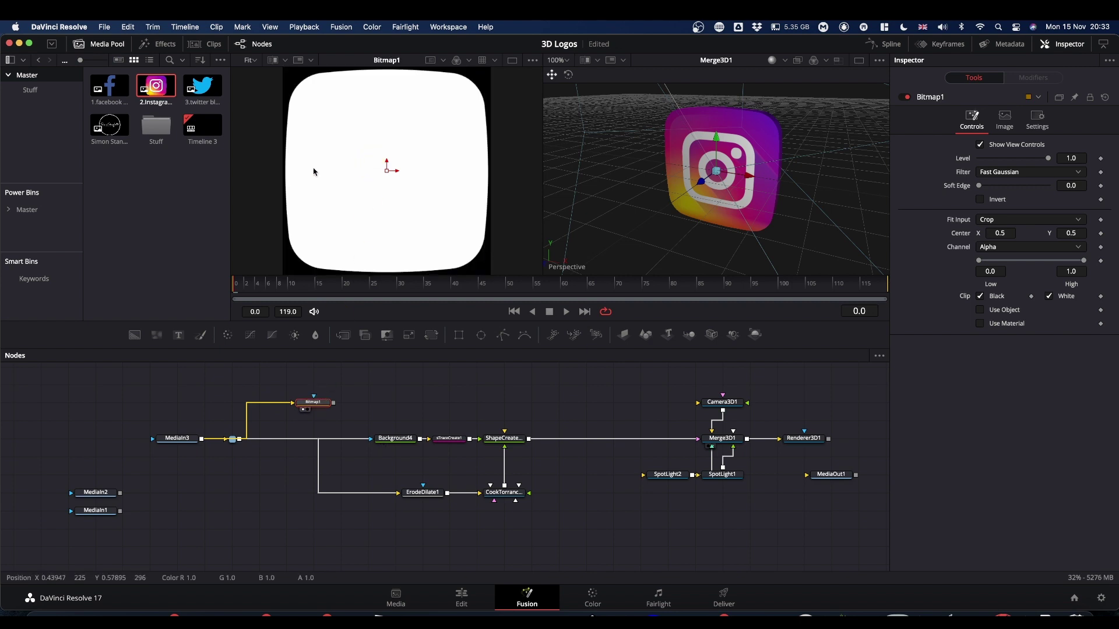
drag(319, 399, 382, 187)
click(319, 403)
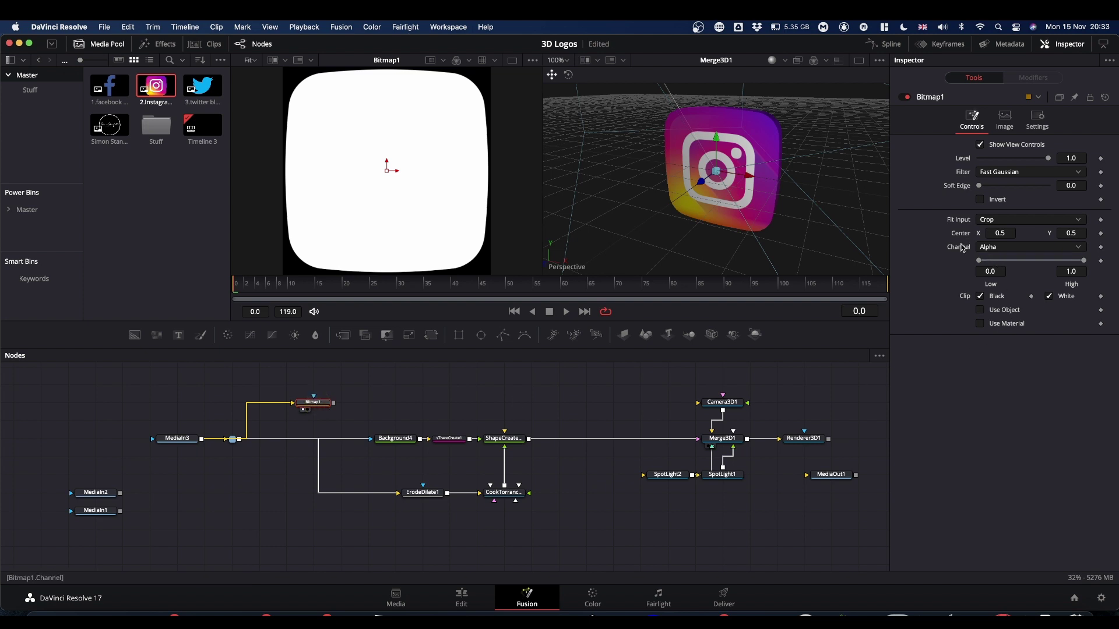
click(994, 249)
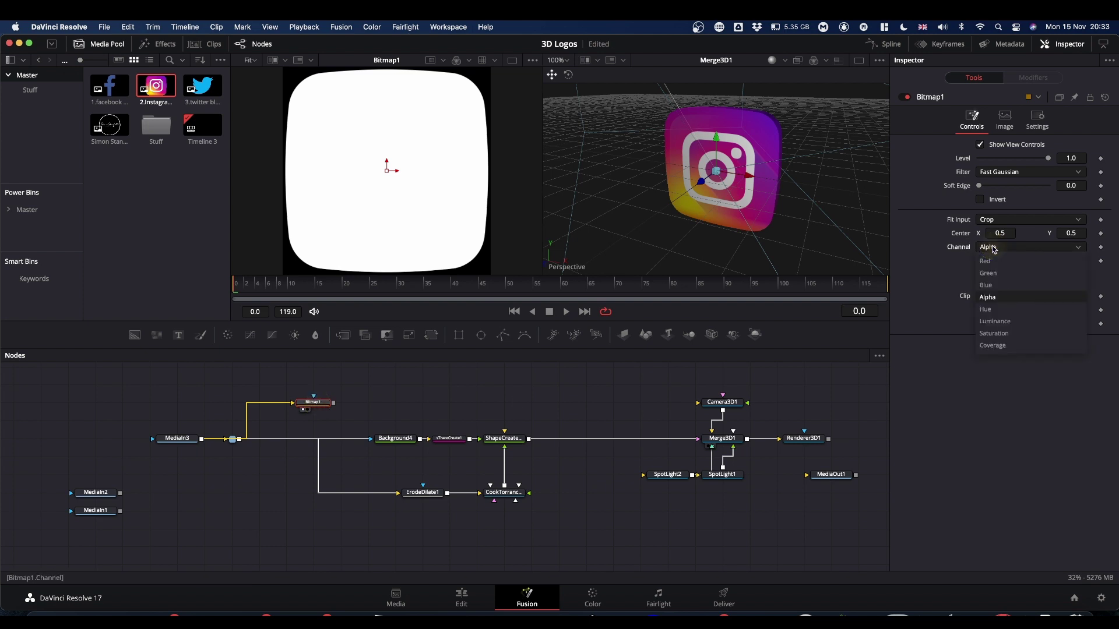
click(991, 324)
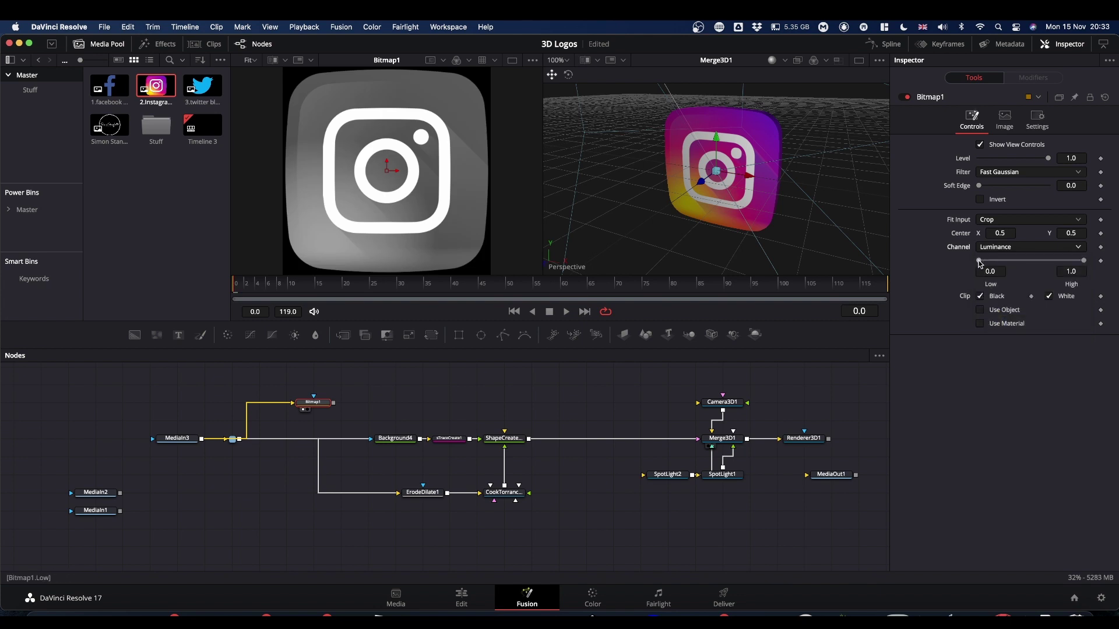
Step: Raise Bitmap1's Low threshold, invert its mask, spread the nodes, and route ErodeDilate1's link leftward
drag(980, 262, 1057, 264)
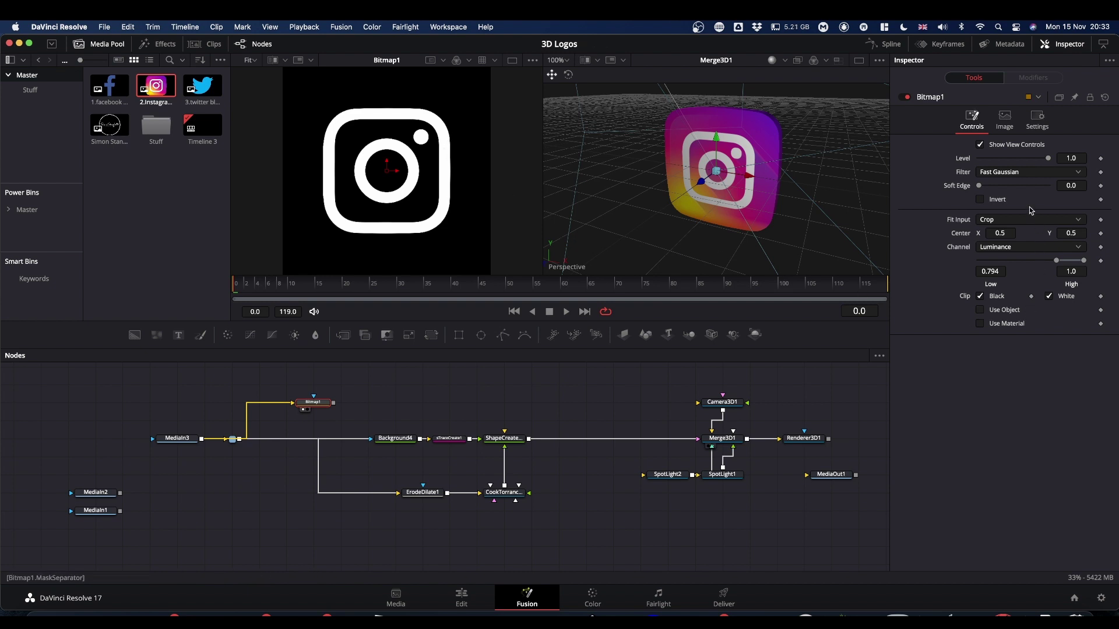
click(980, 200)
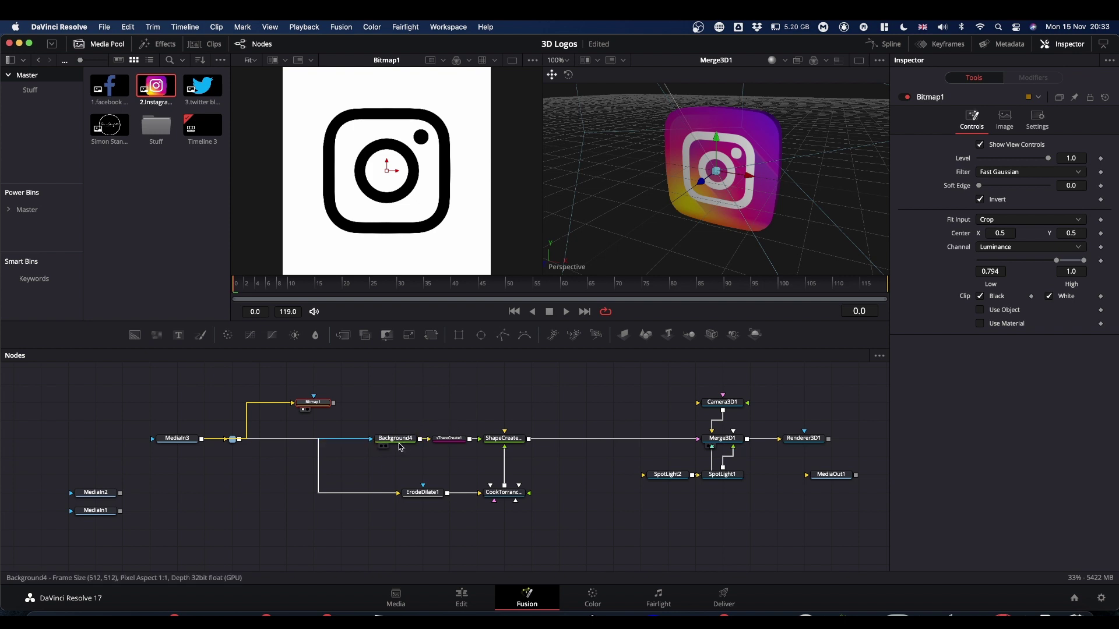
drag(391, 442, 365, 441)
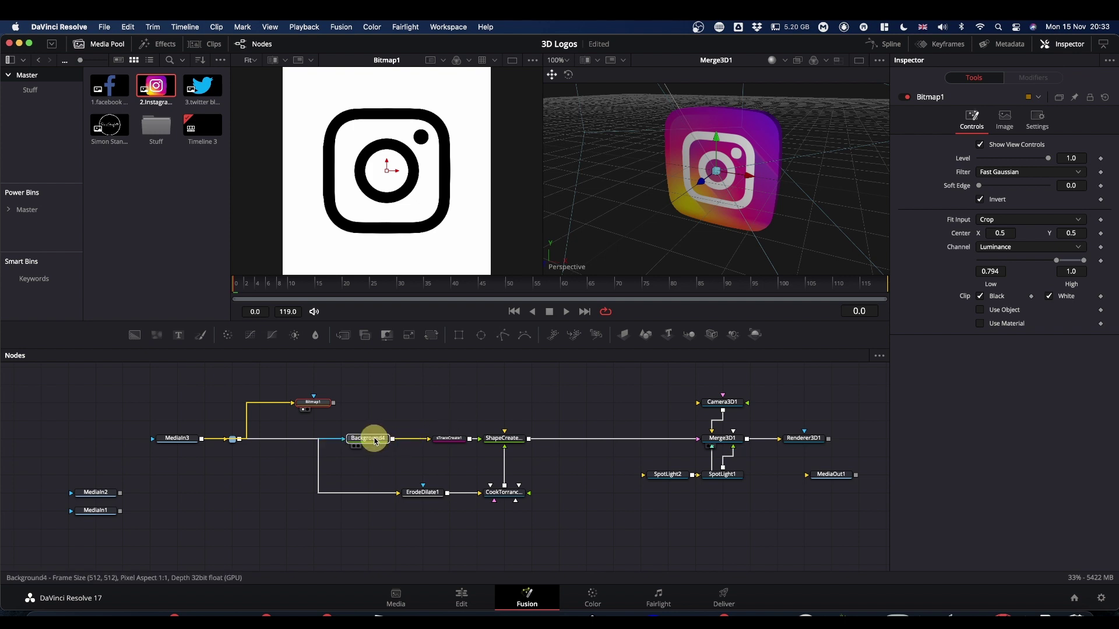
drag(427, 494, 442, 495)
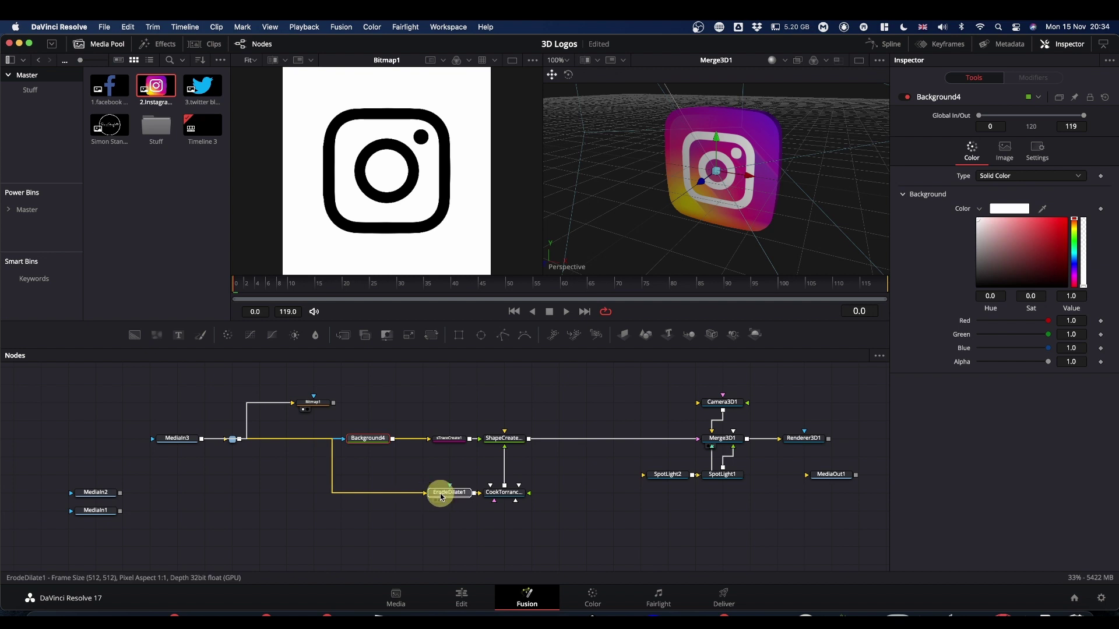
drag(435, 417, 597, 497)
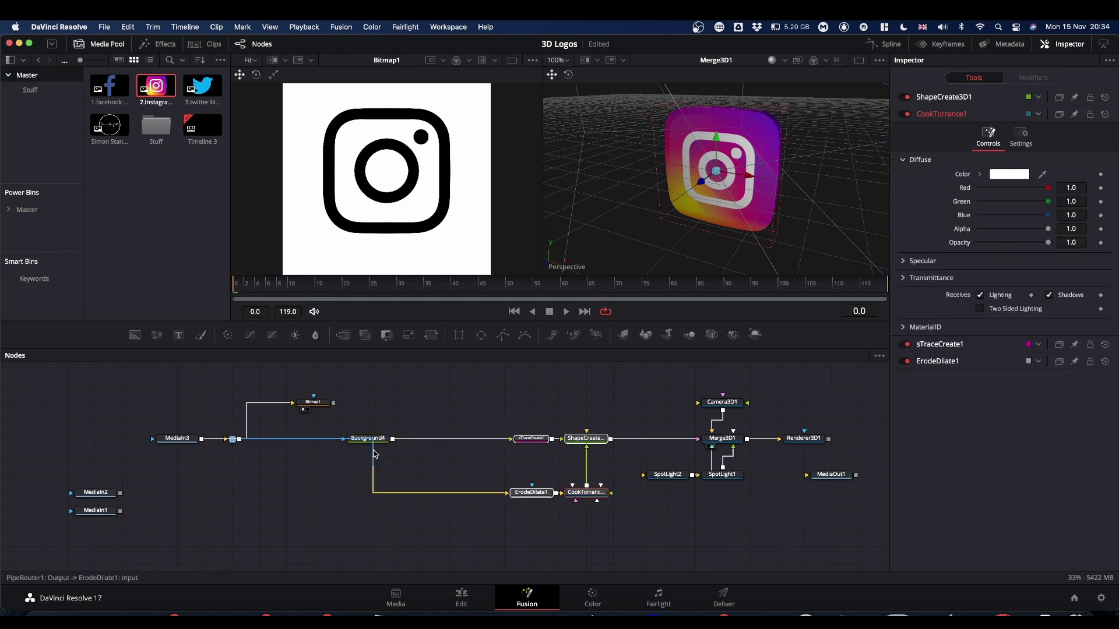
alt+click(375, 495)
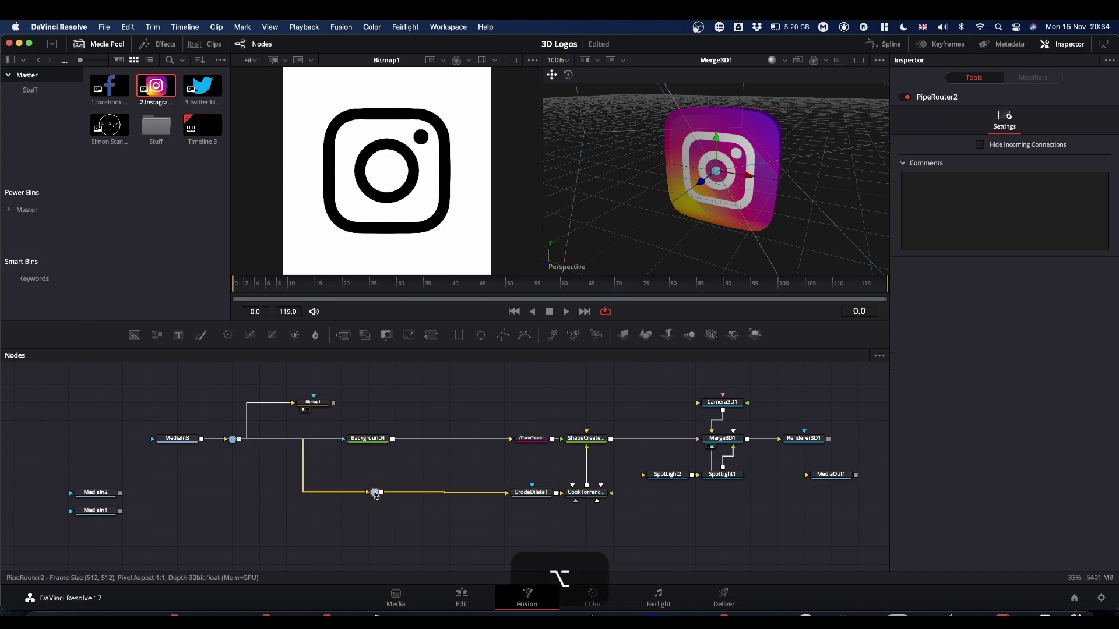
drag(375, 494, 274, 497)
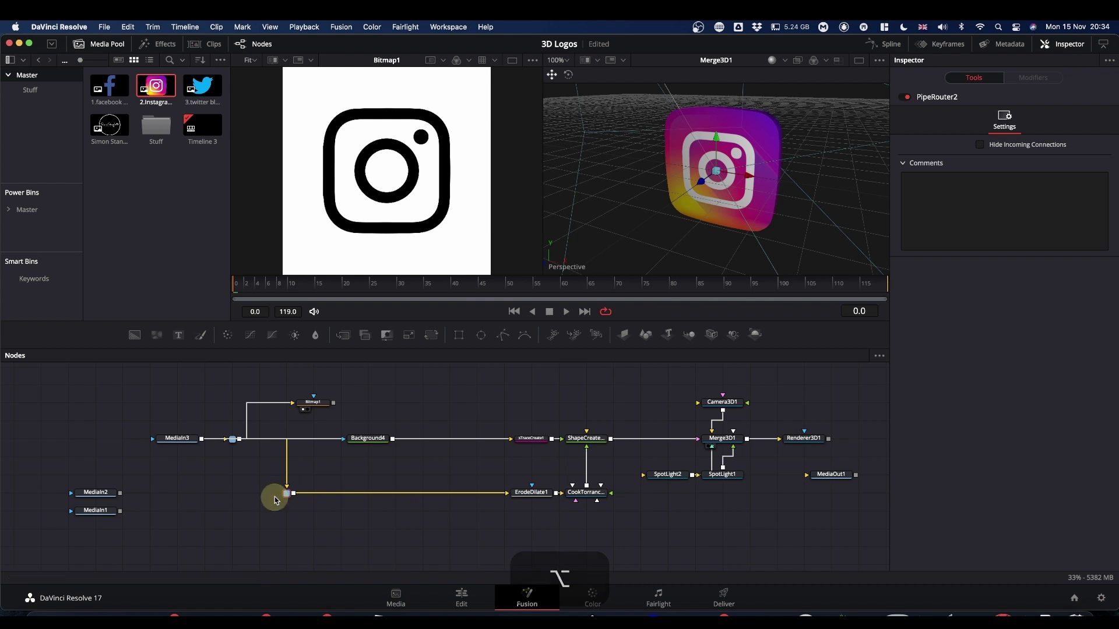
Step: Add a second Background node below Background4 and check Background4's image size
click(372, 441)
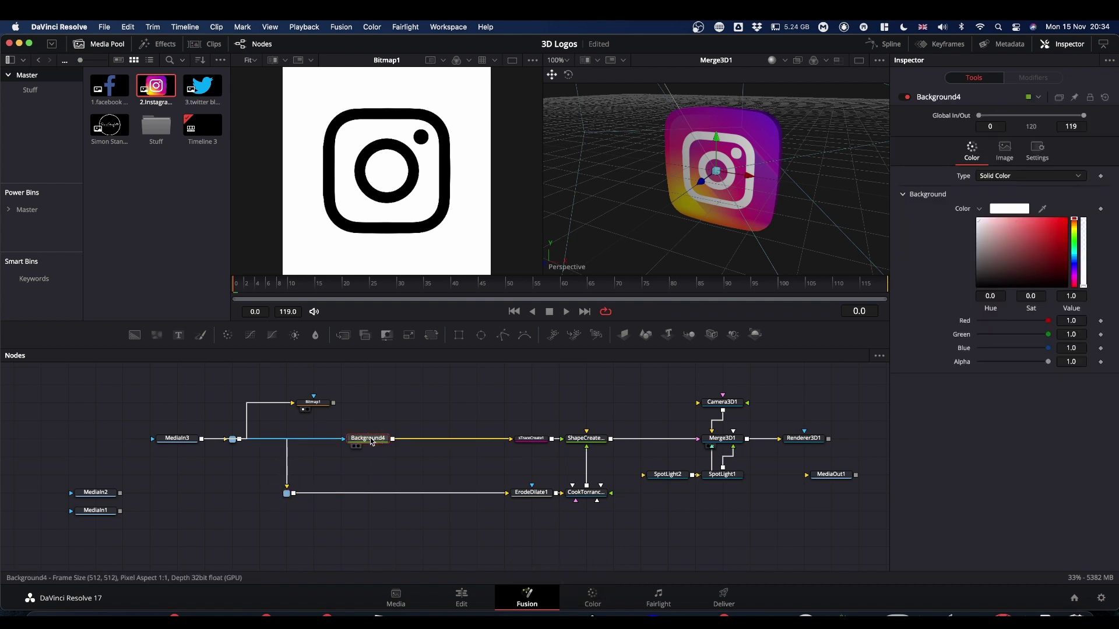
drag(134, 335, 365, 463)
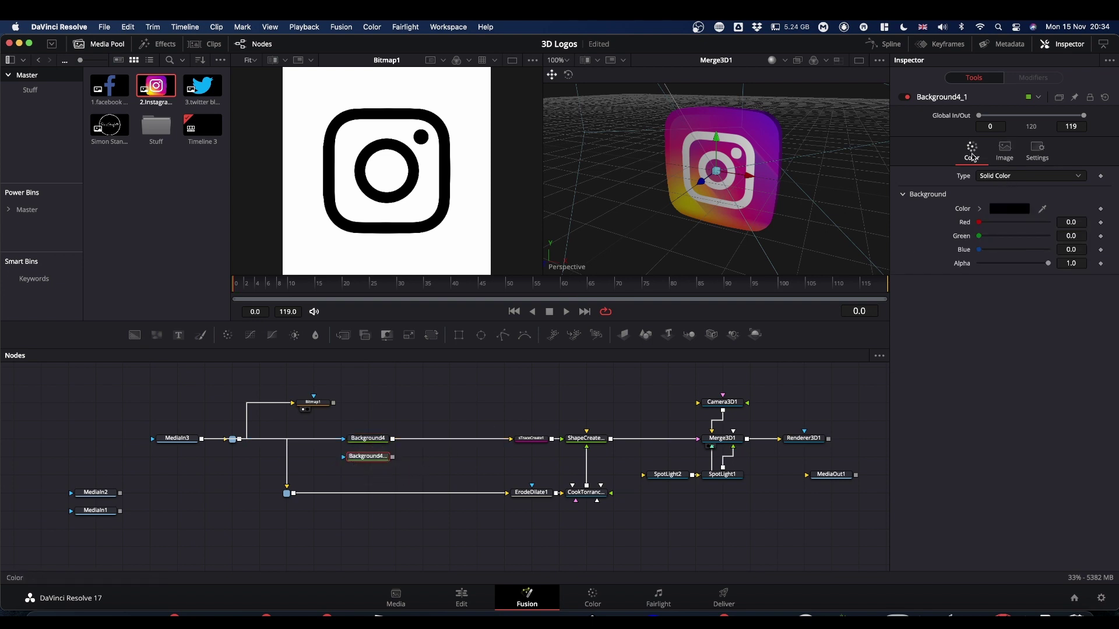
click(374, 441)
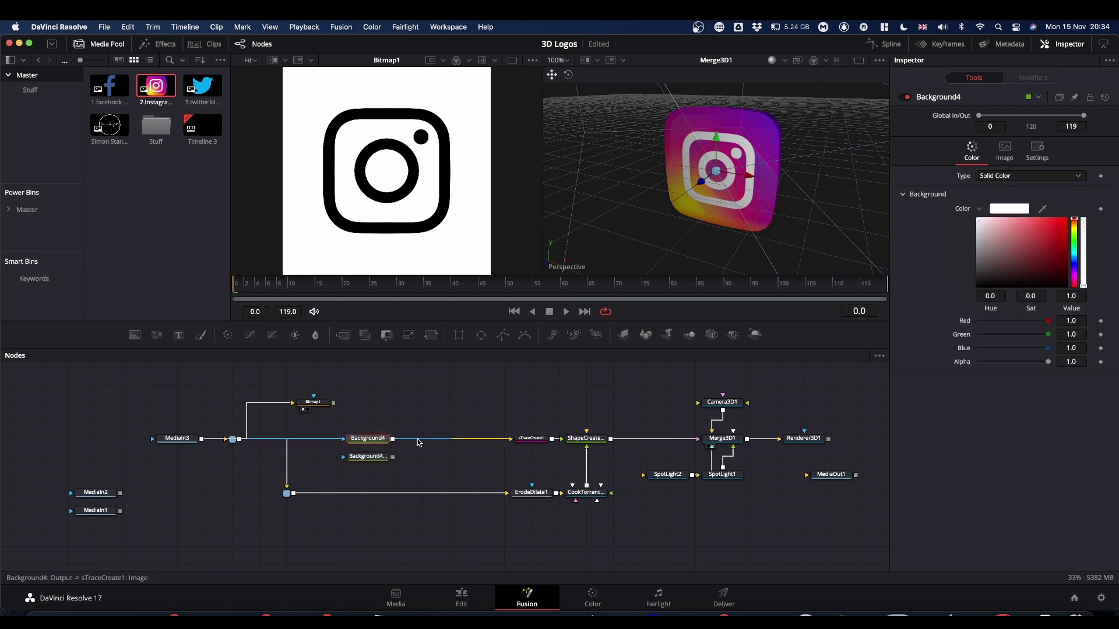
click(1011, 156)
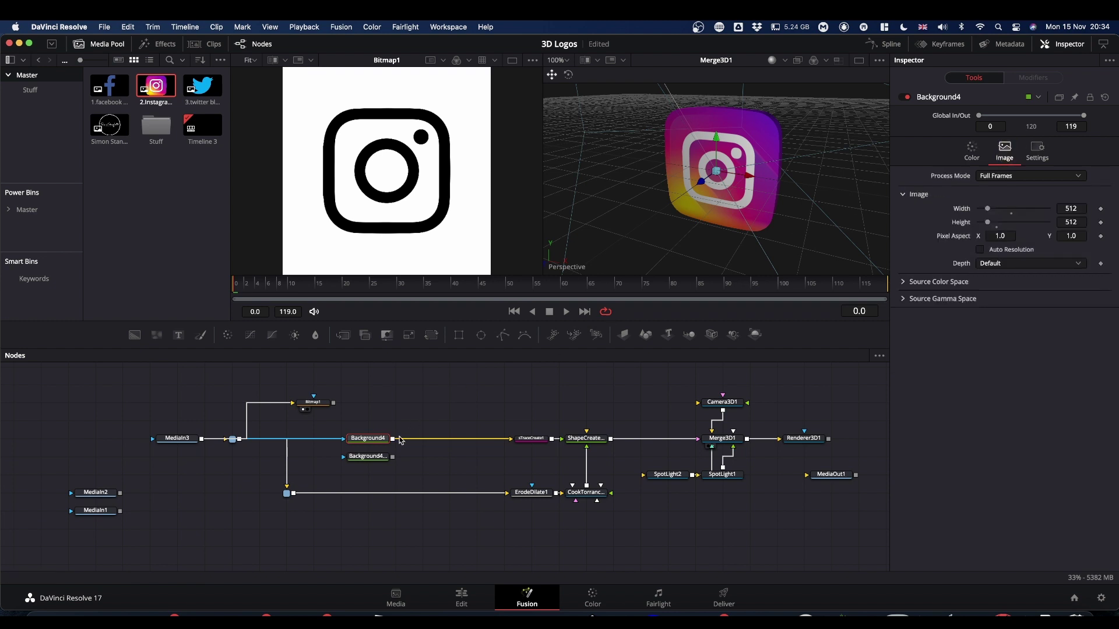
Step: Set the new background node's Width and Height to 512 × 512
click(373, 457)
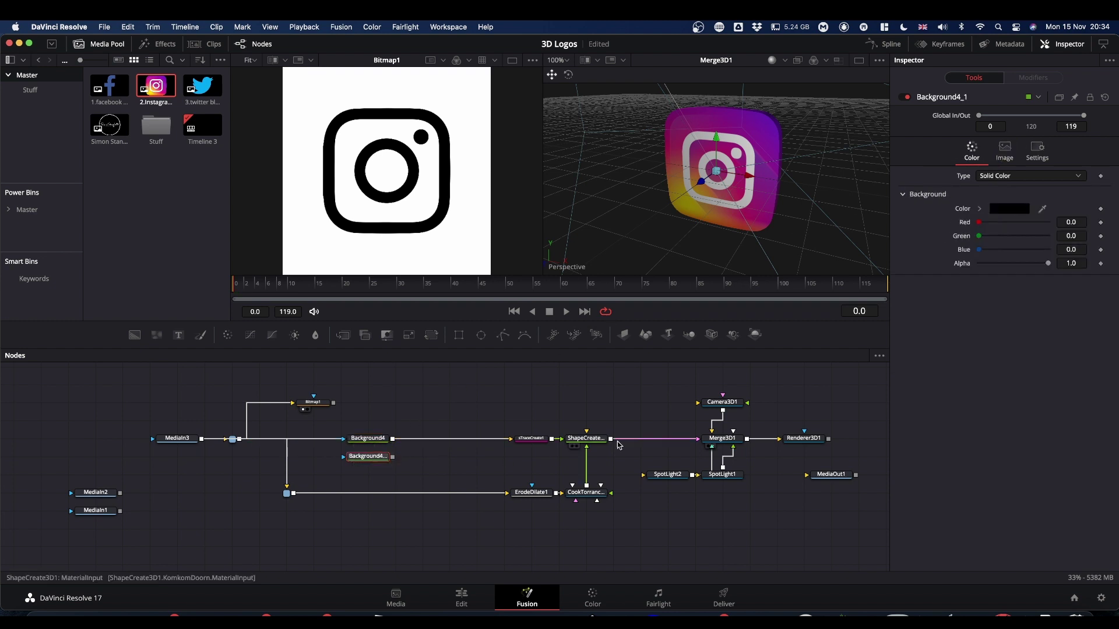
click(1012, 154)
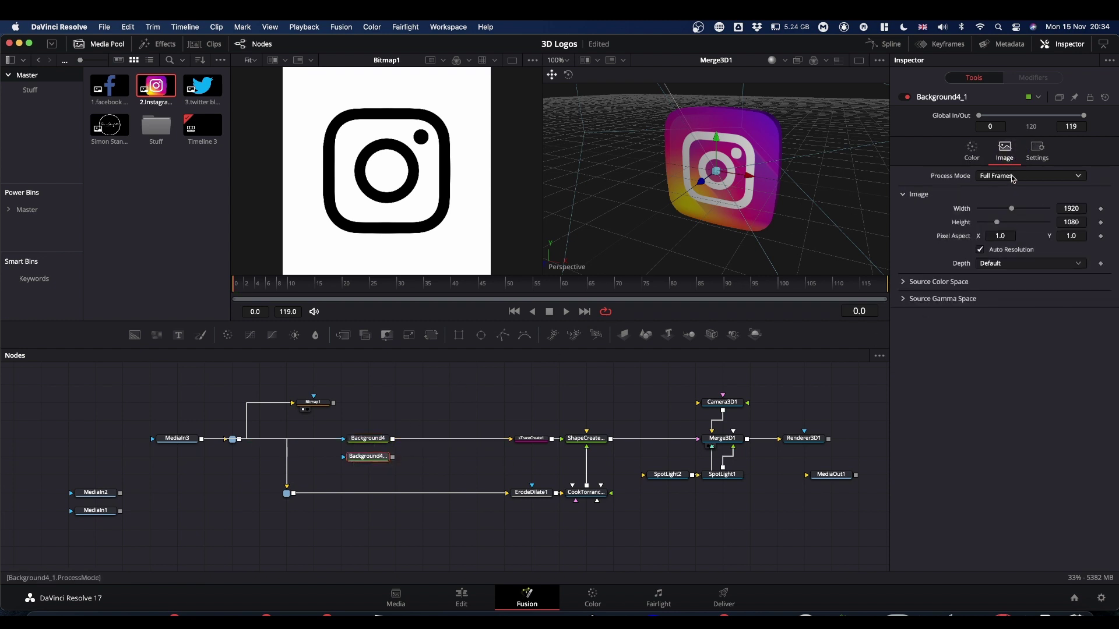
click(1071, 207)
text(512)
click(1075, 222)
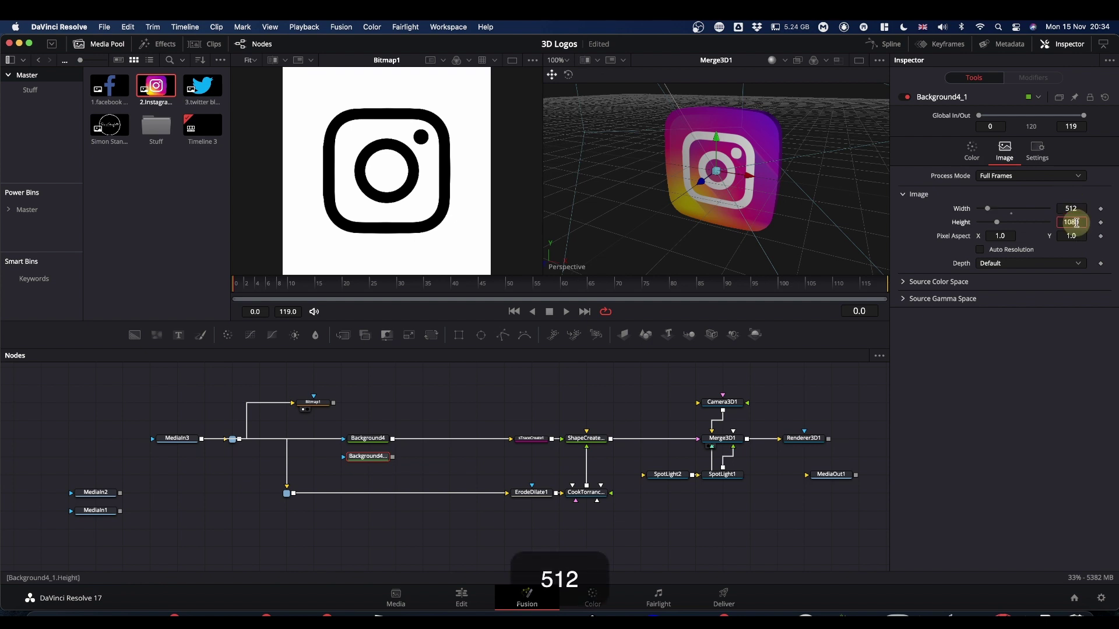
text(2)
key(Return)
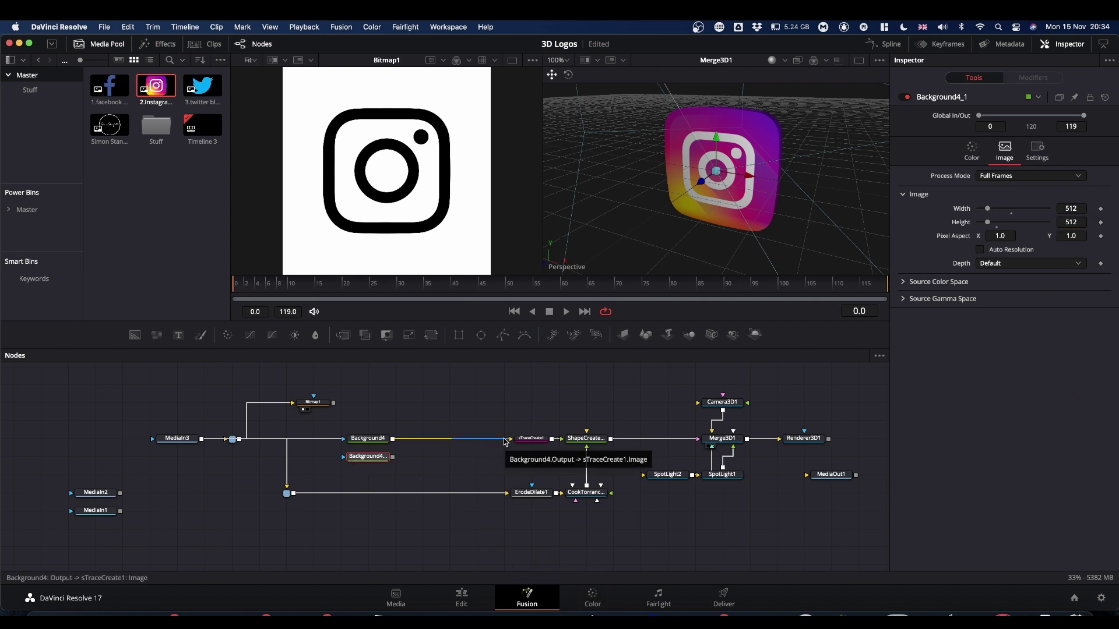
Step: Unhook Background4 from sTraceCreate1 and merge it with Background4_1 in Merge1, masked by Bitmap1
drag(504, 441, 482, 466)
drag(394, 440, 512, 438)
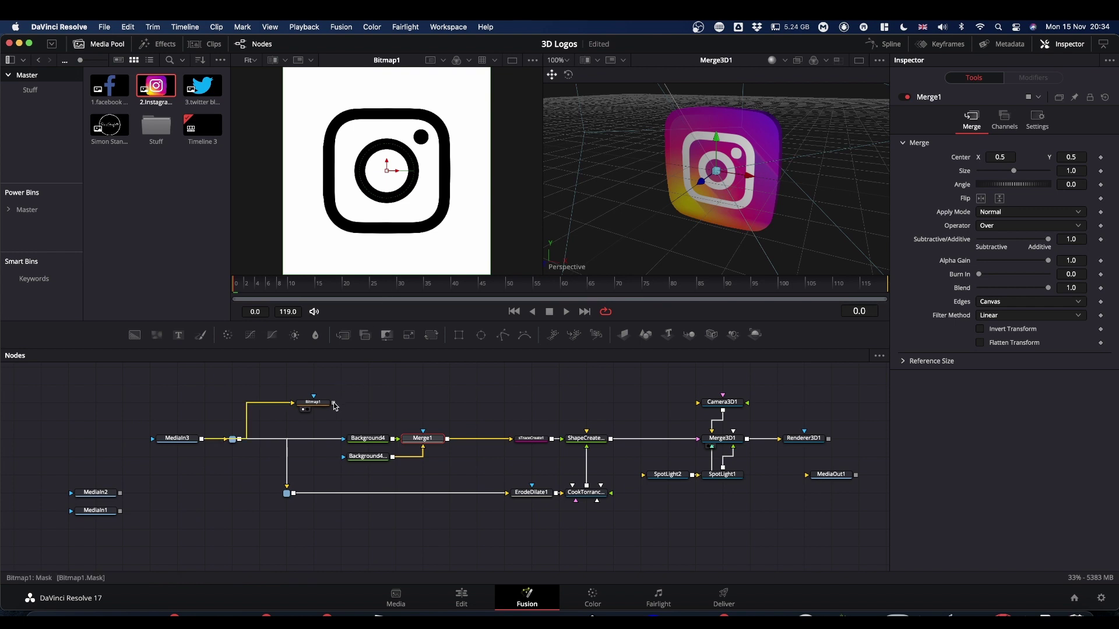
drag(333, 402, 422, 433)
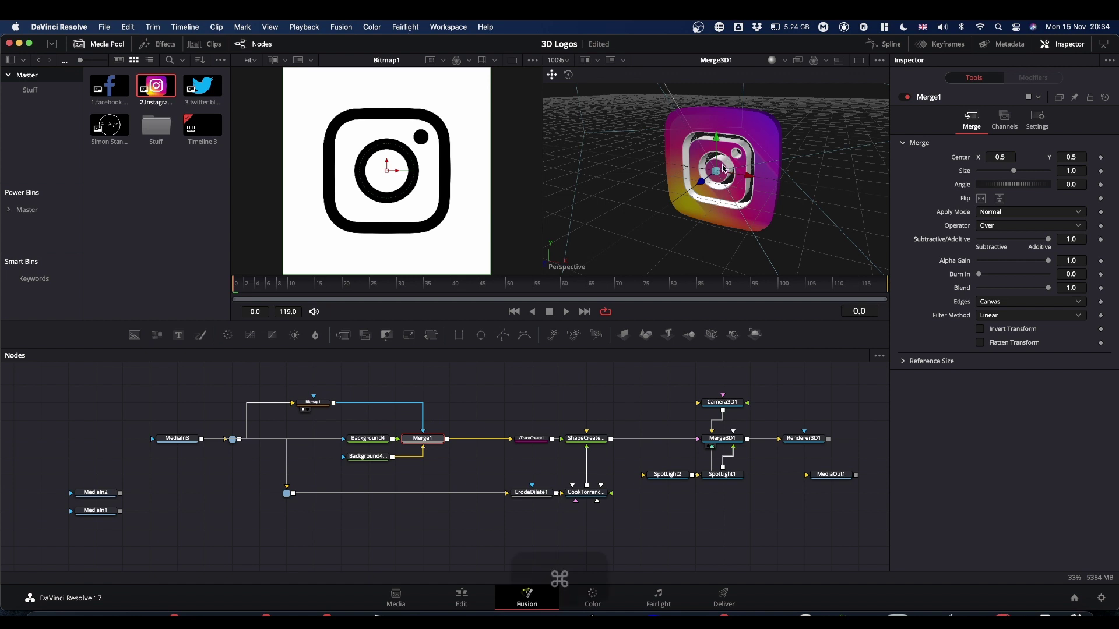
mouse_move(698, 205)
mouse_down()
mouse_move(722, 206)
mouse_move(701, 211)
mouse_up()
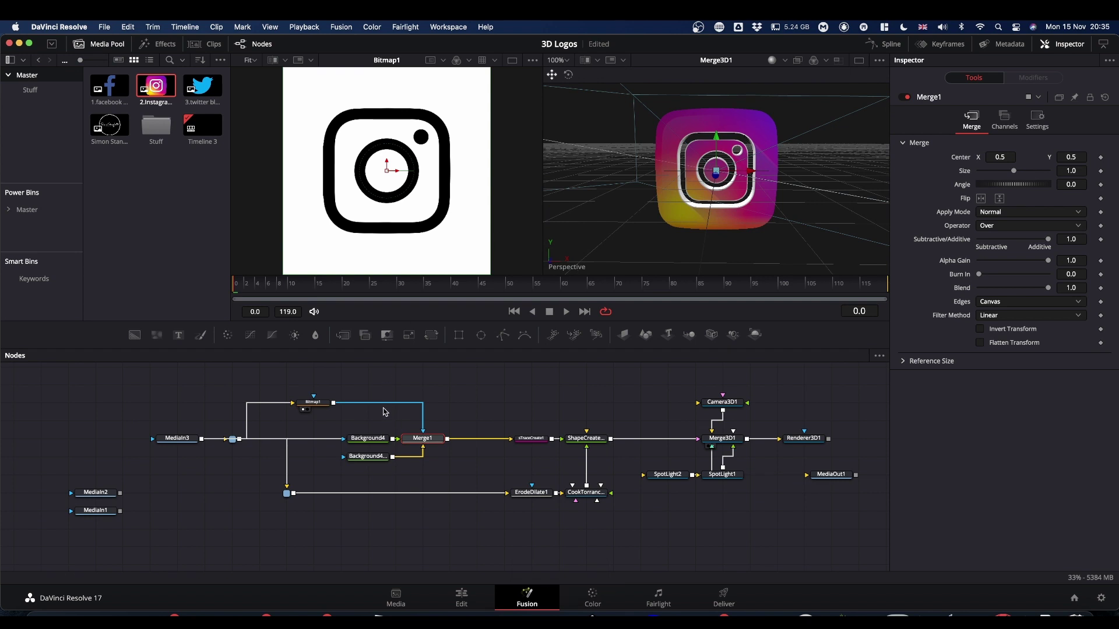
Step: Route Bitmap1 through a new Erode/Dilate node into Merge1's mask, with Amount 0.003
click(518, 401)
click(452, 390)
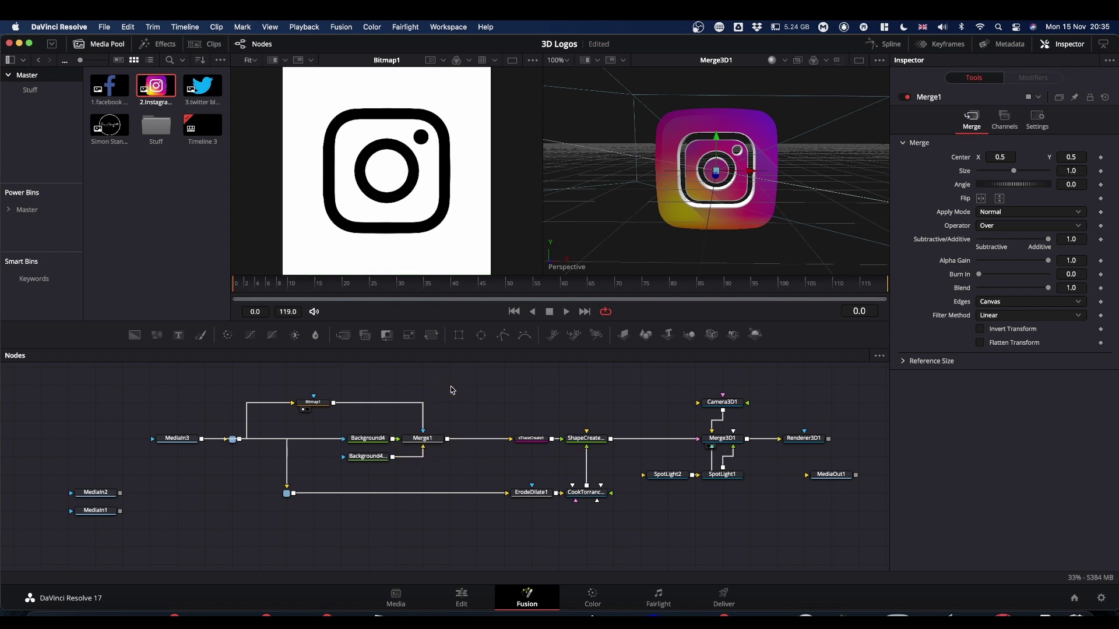
key(space)
text(erode)
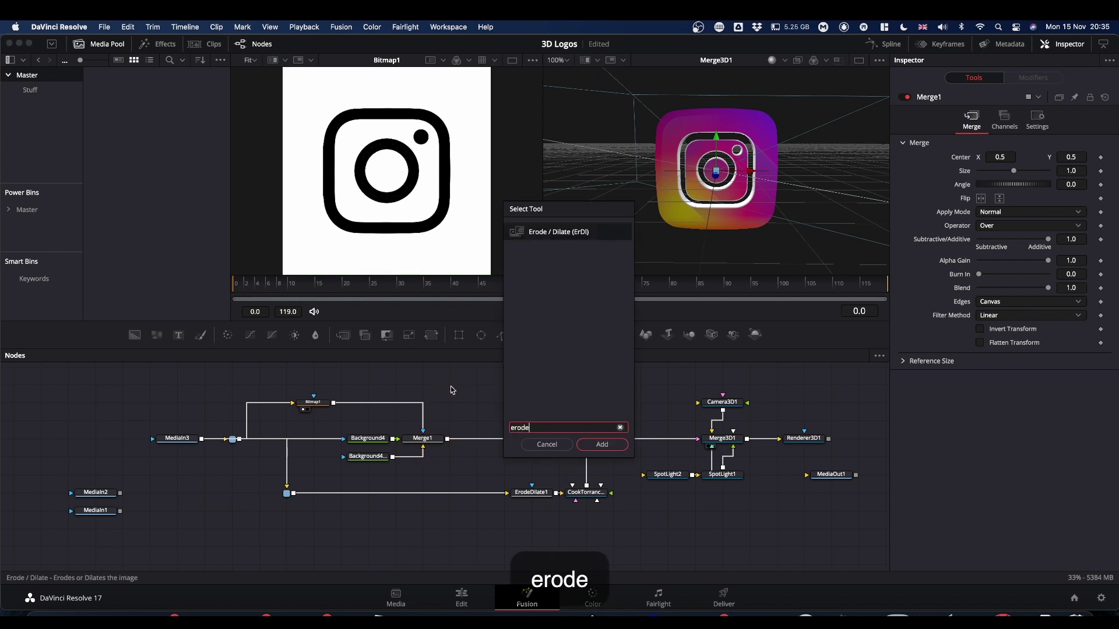
key(Return)
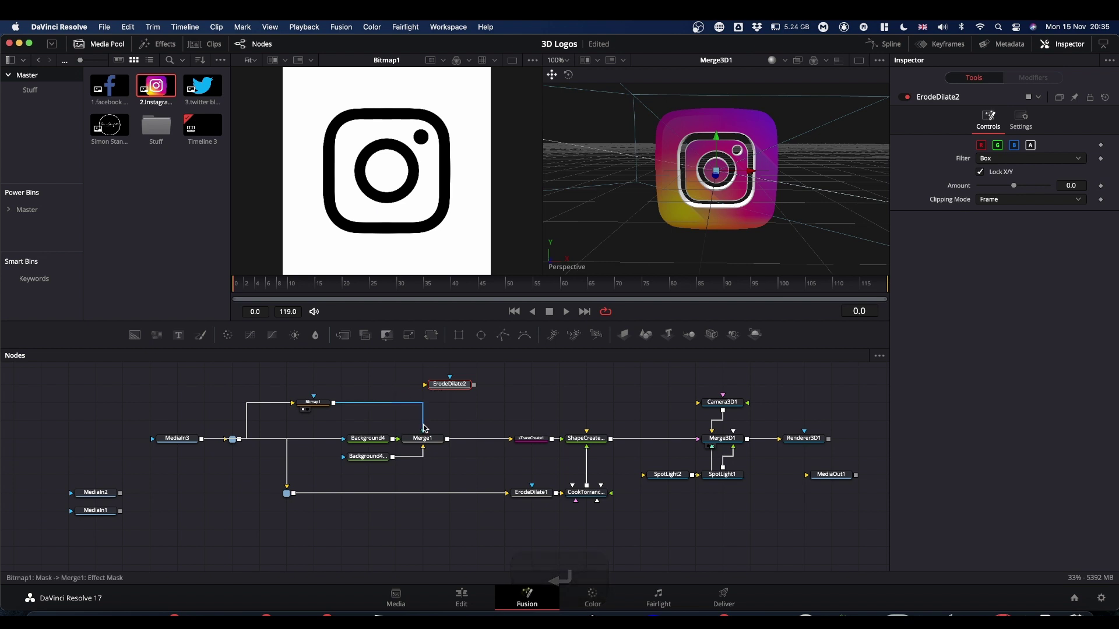
mouse_move(423, 427)
mouse_down()
mouse_move(425, 385)
mouse_move(414, 425)
mouse_move(423, 432)
mouse_up()
drag(448, 388, 422, 406)
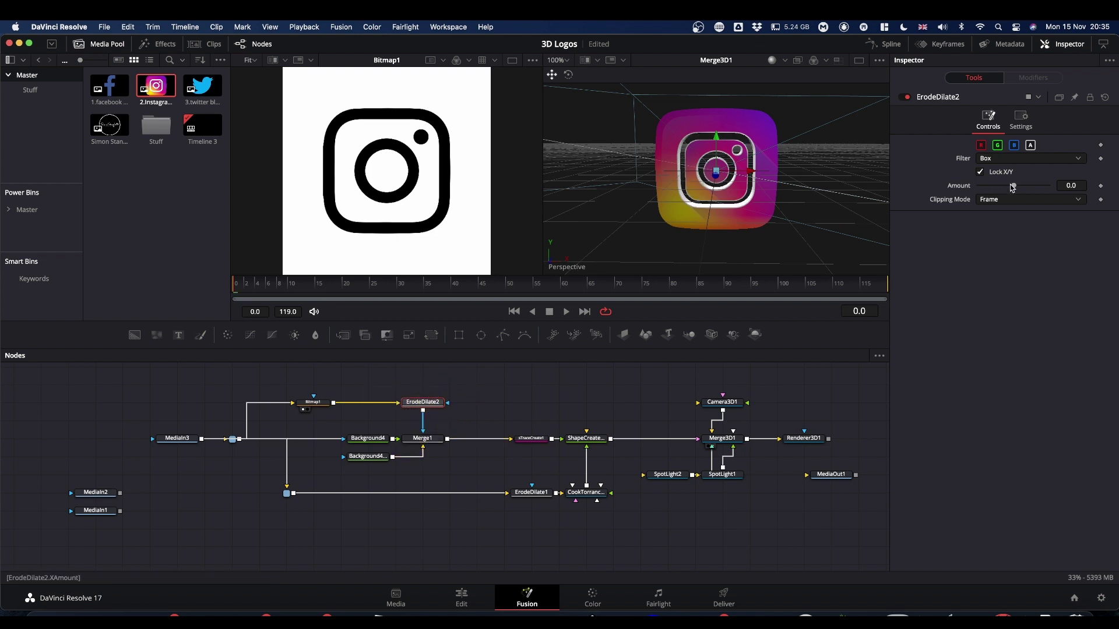
mouse_move(1015, 186)
mouse_down()
mouse_move(986, 190)
mouse_move(1023, 185)
mouse_up()
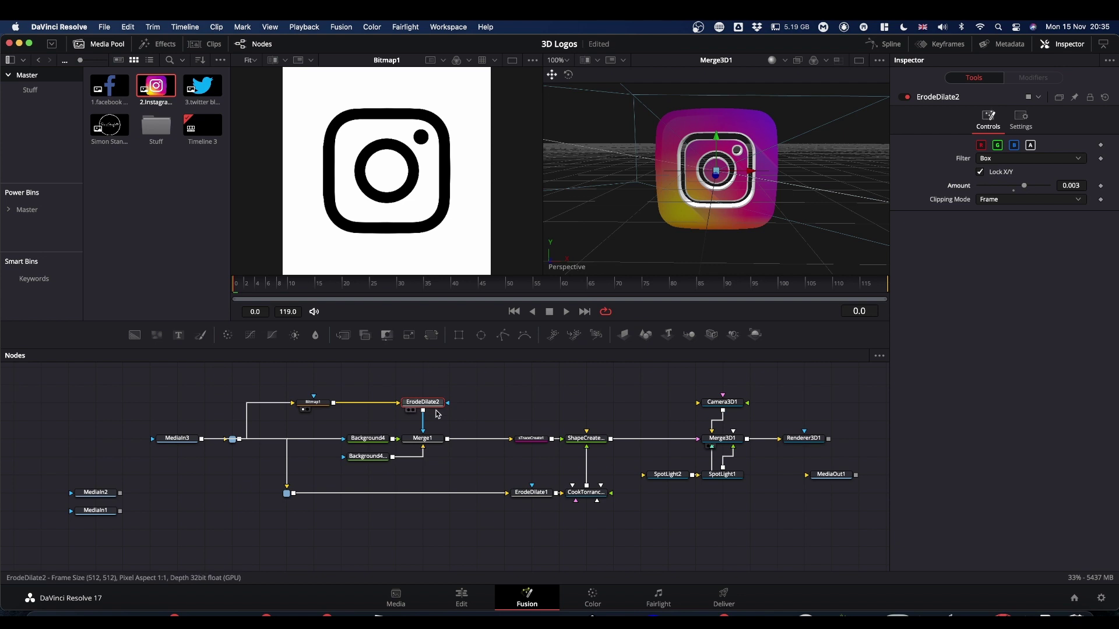
mouse_move(437, 415)
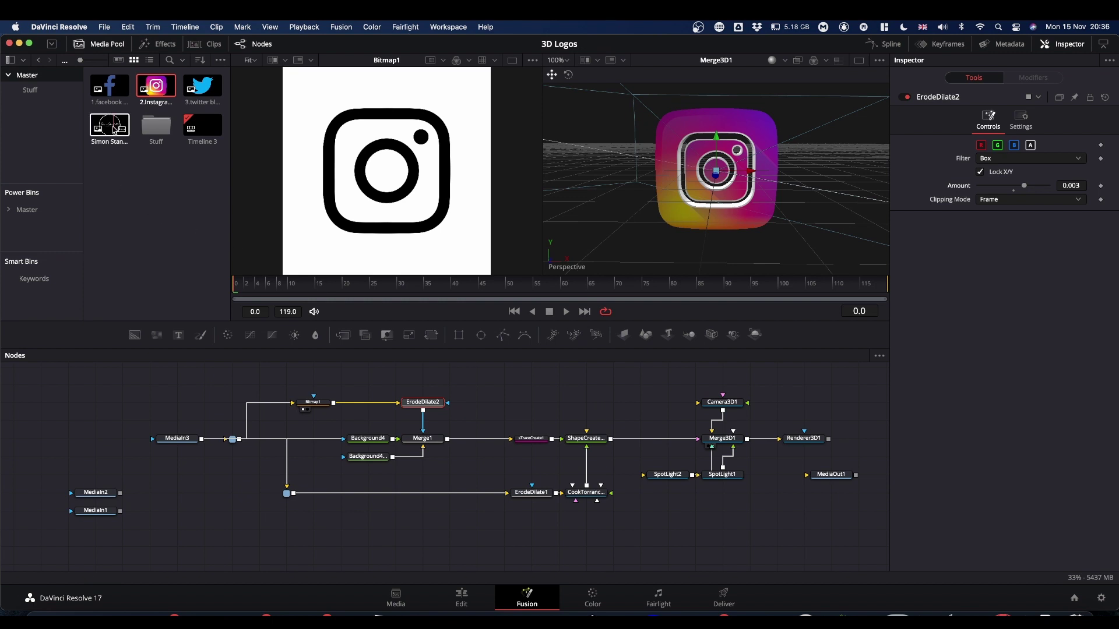
Step: Bring the circular logo clip in as MediaIn4 and cut MediaIn3's links to Bitmap1 and the router
drag(112, 127, 166, 405)
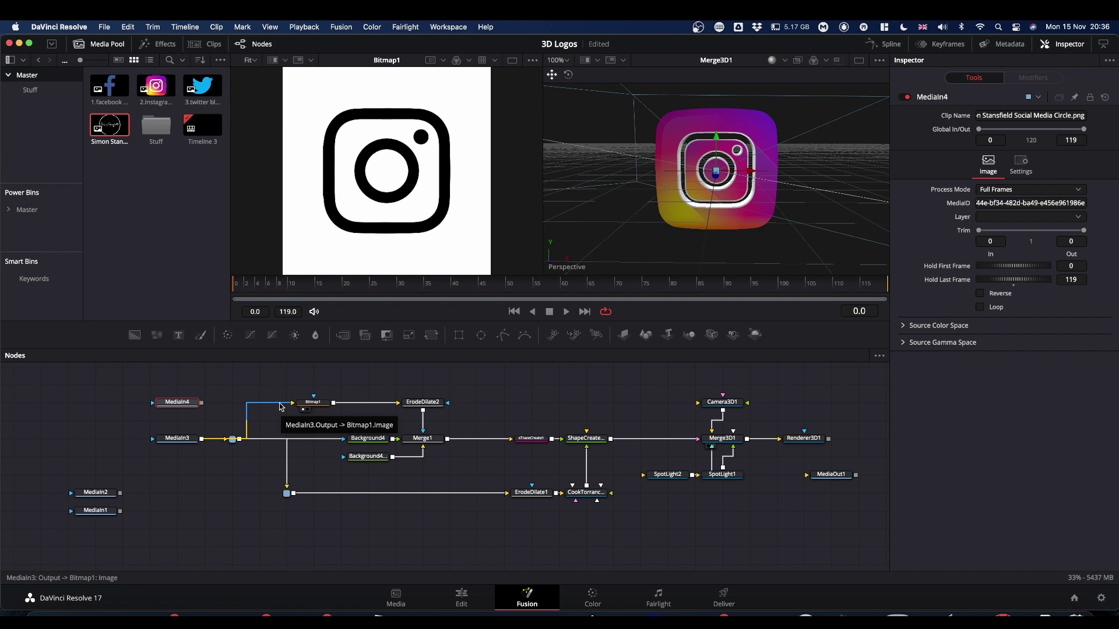
click(280, 407)
key(Delete)
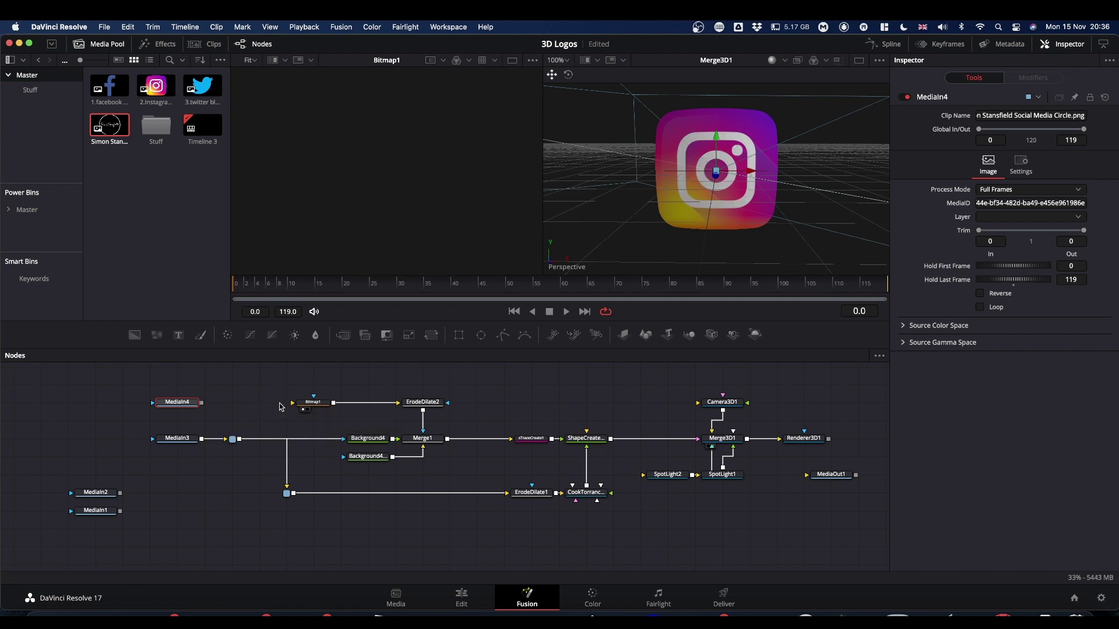
click(216, 444)
key(Delete)
Step: Move MediaIn3 aside, wire MediaIn4 into its place, and show it in the left viewer
drag(178, 438, 95, 475)
drag(175, 402, 231, 438)
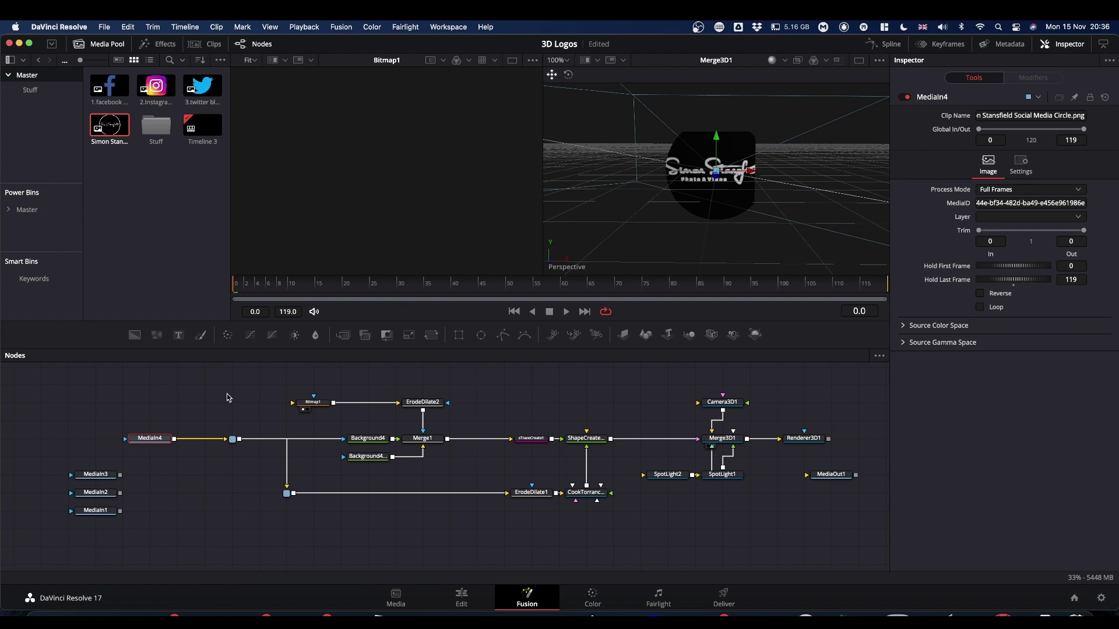
drag(165, 439, 373, 216)
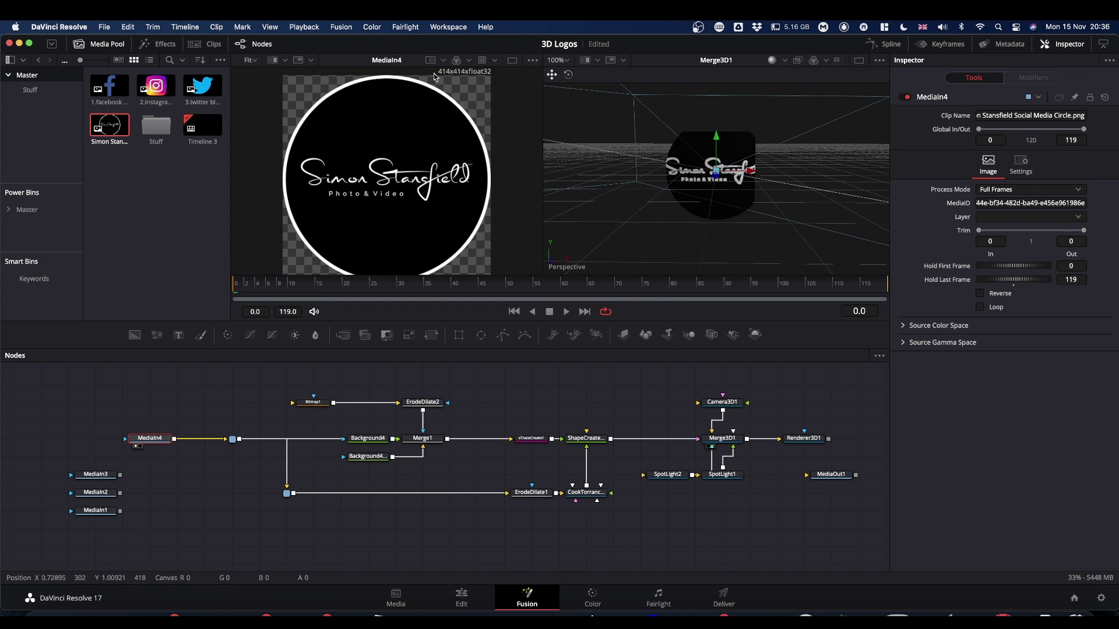
Step: Set Background4's Width and Height to 414 × 414
click(368, 439)
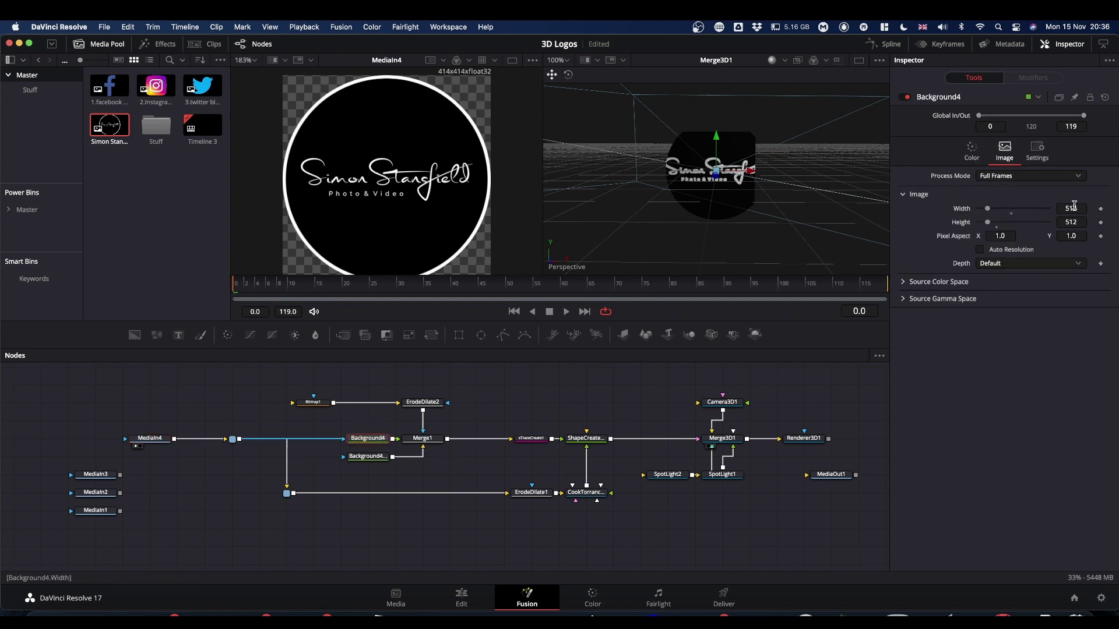
click(1074, 208)
text(414)
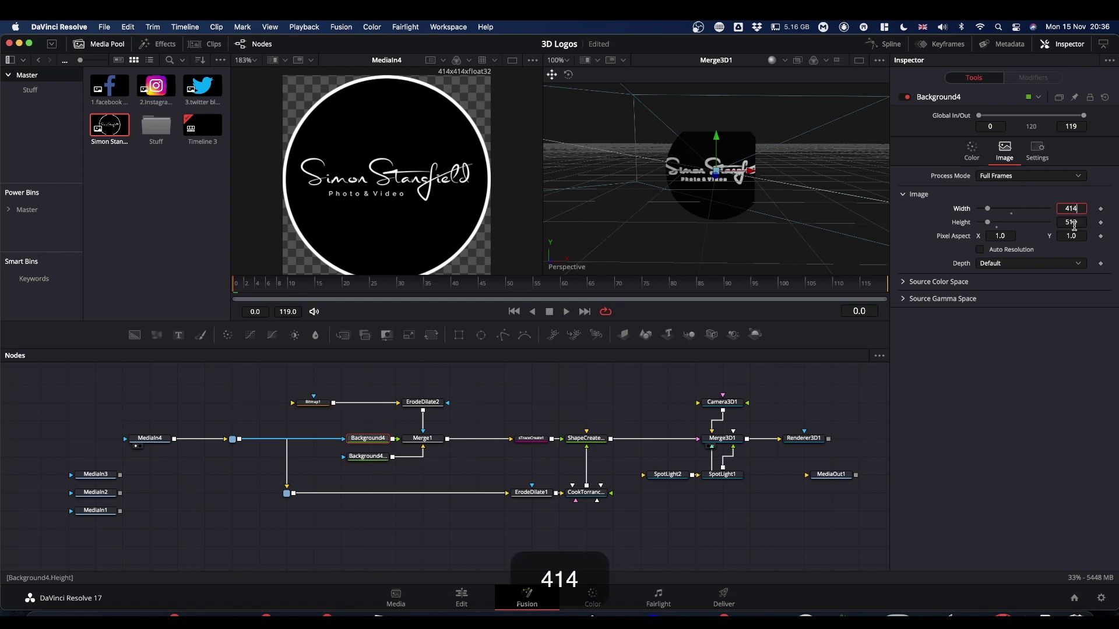
click(1072, 222)
text(414)
key(Return)
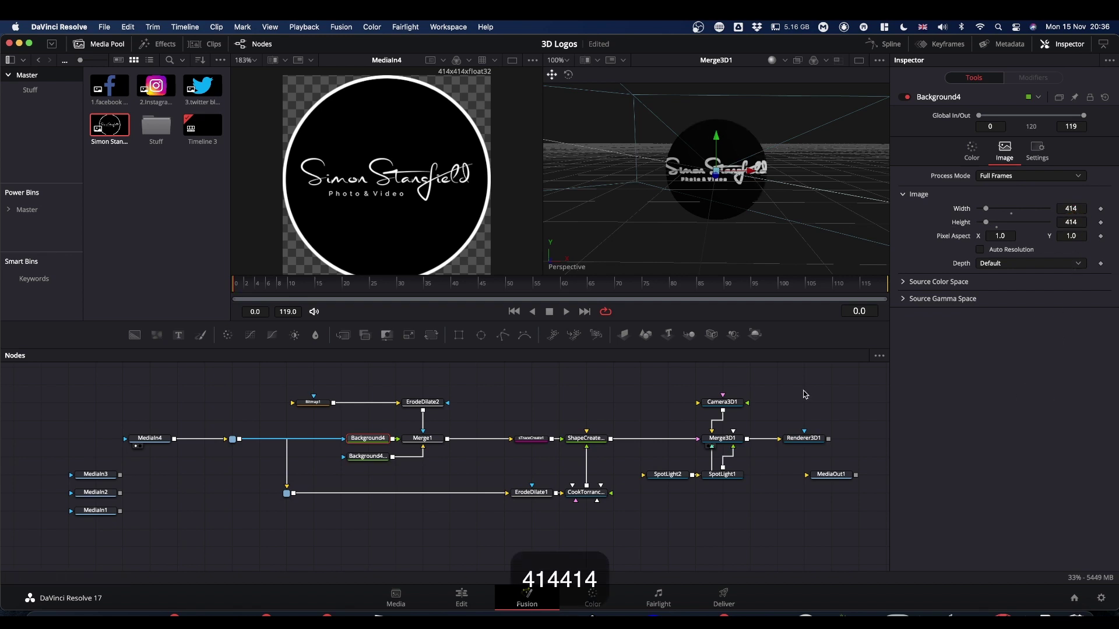
Step: Set Background4_1's Width and Height to 414 × 414 as well
click(370, 457)
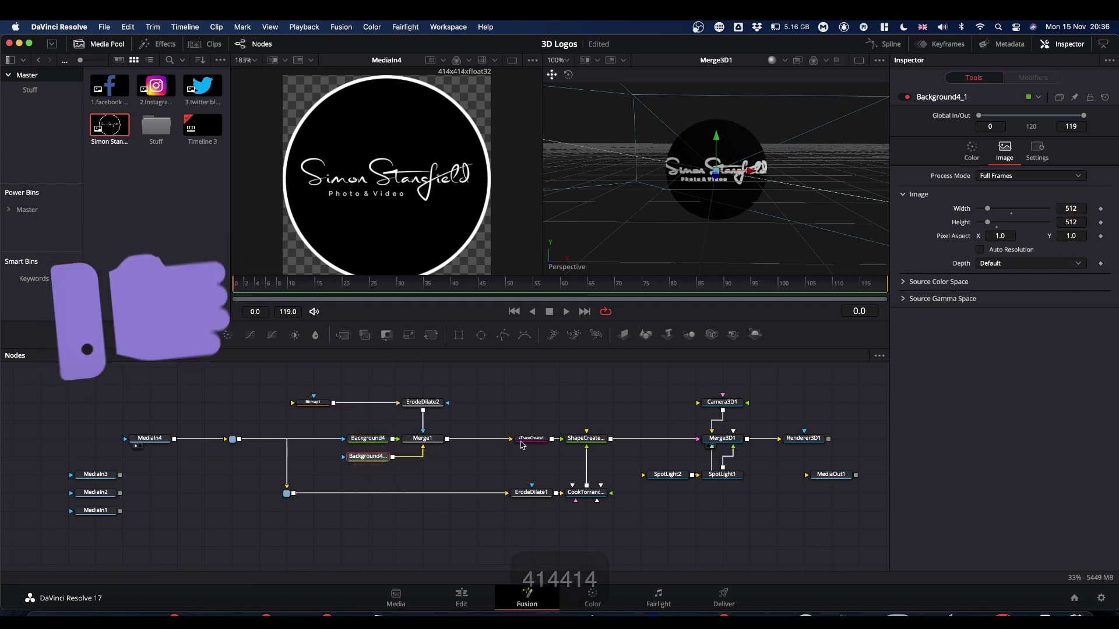
click(1071, 208)
text(414)
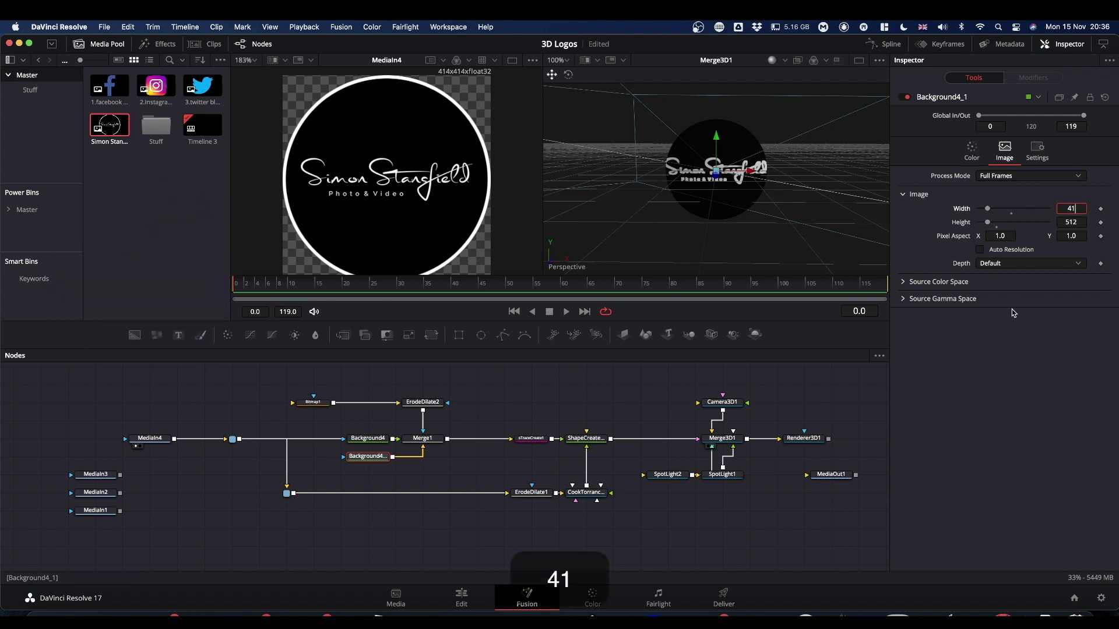
click(1075, 221)
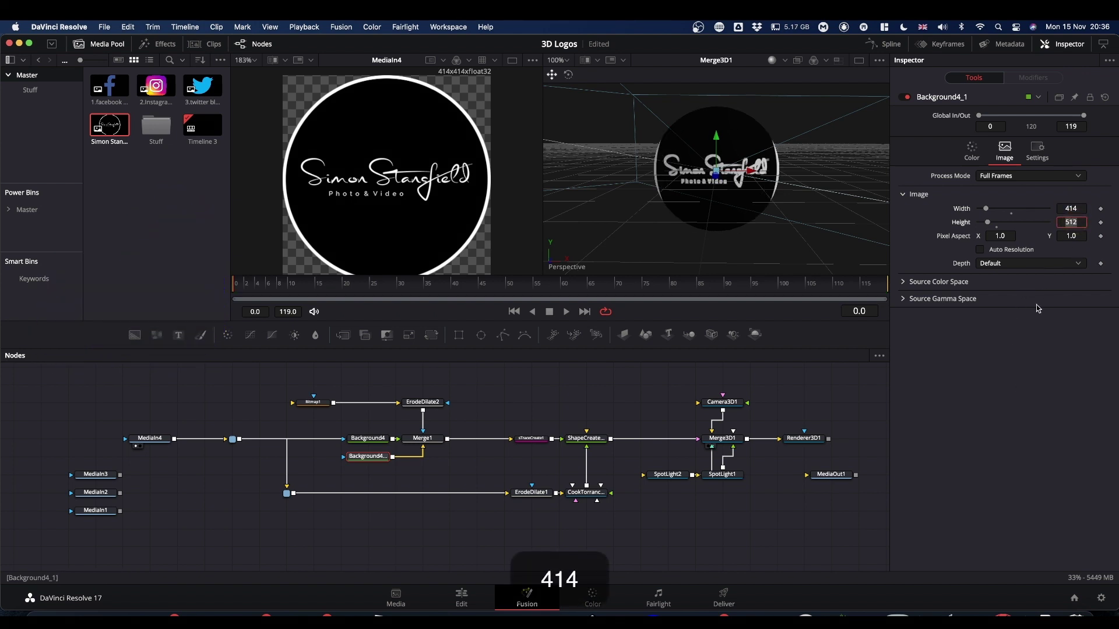
text(414)
key(Return)
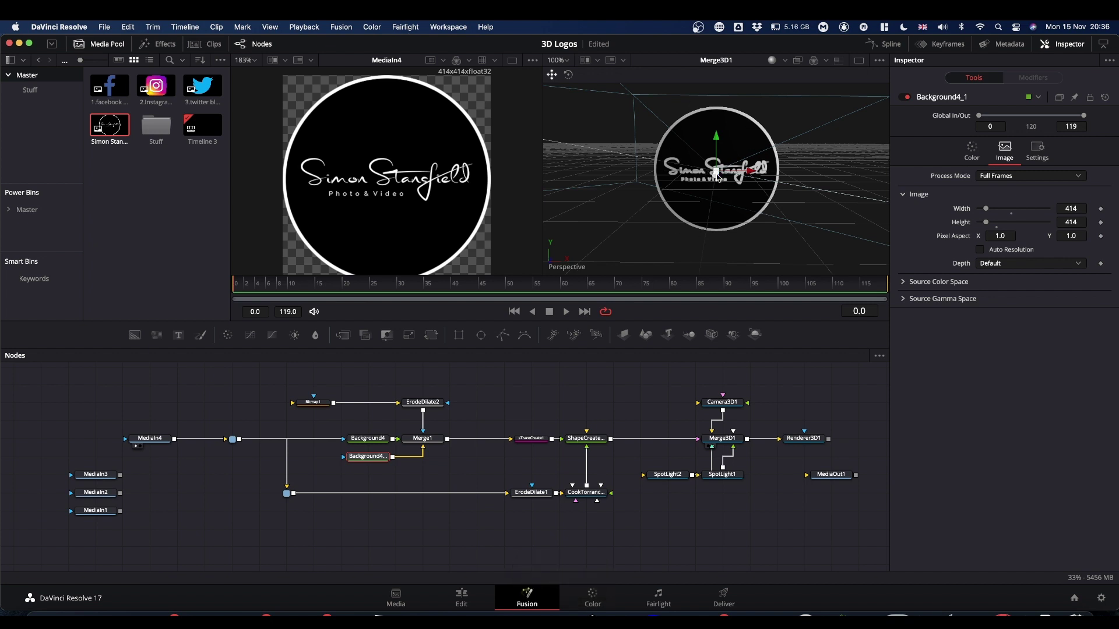
key(alt)
Step: Connect MediaIn4 into Bitmap1, view Bitmap1 in the left viewer, and switch off Invert
mouse_move(822, 192)
mouse_down()
mouse_move(722, 184)
mouse_move(803, 201)
mouse_up()
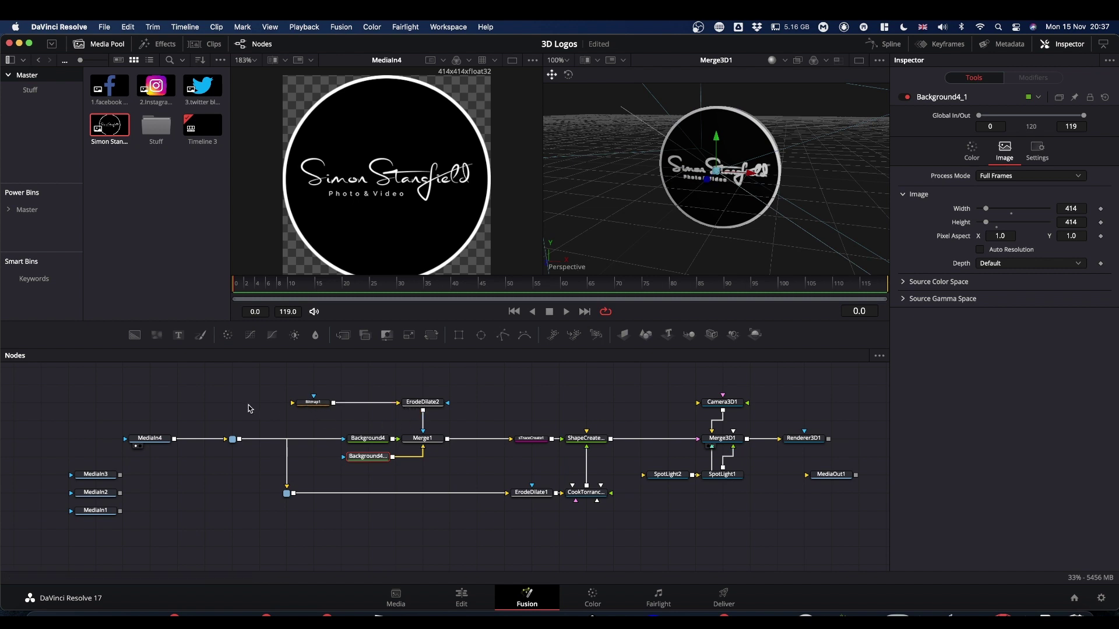
drag(173, 440, 294, 406)
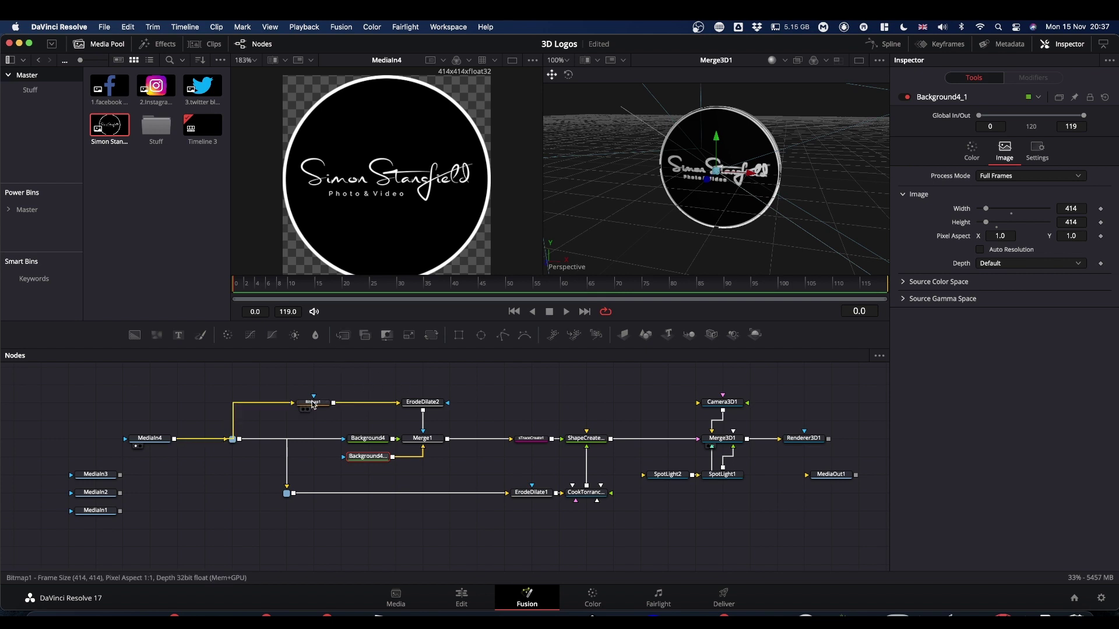
drag(313, 402, 378, 201)
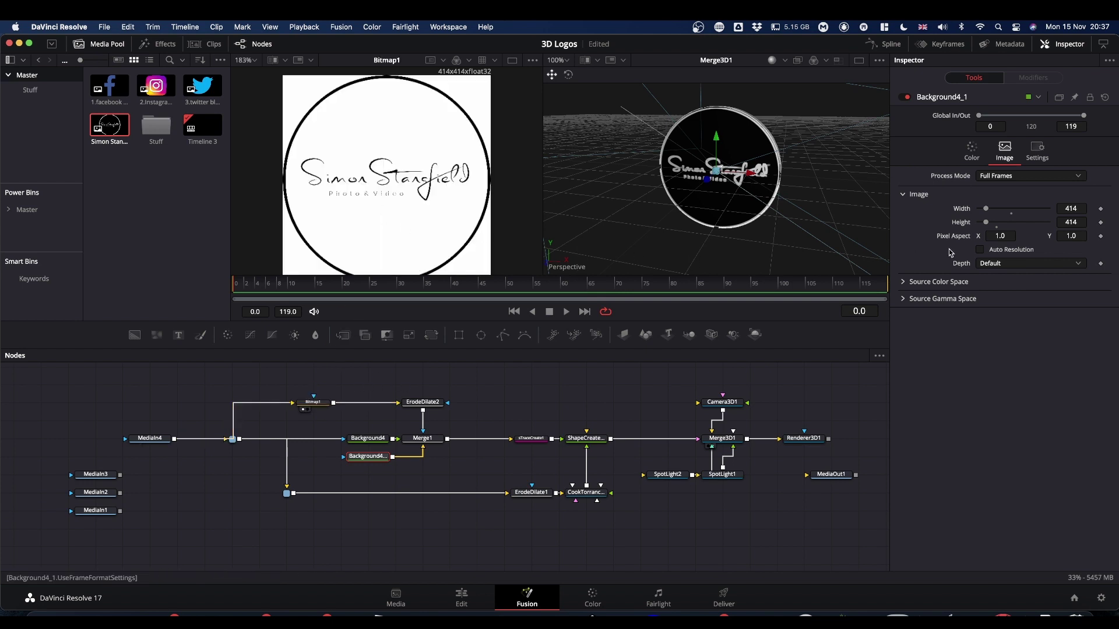
click(313, 403)
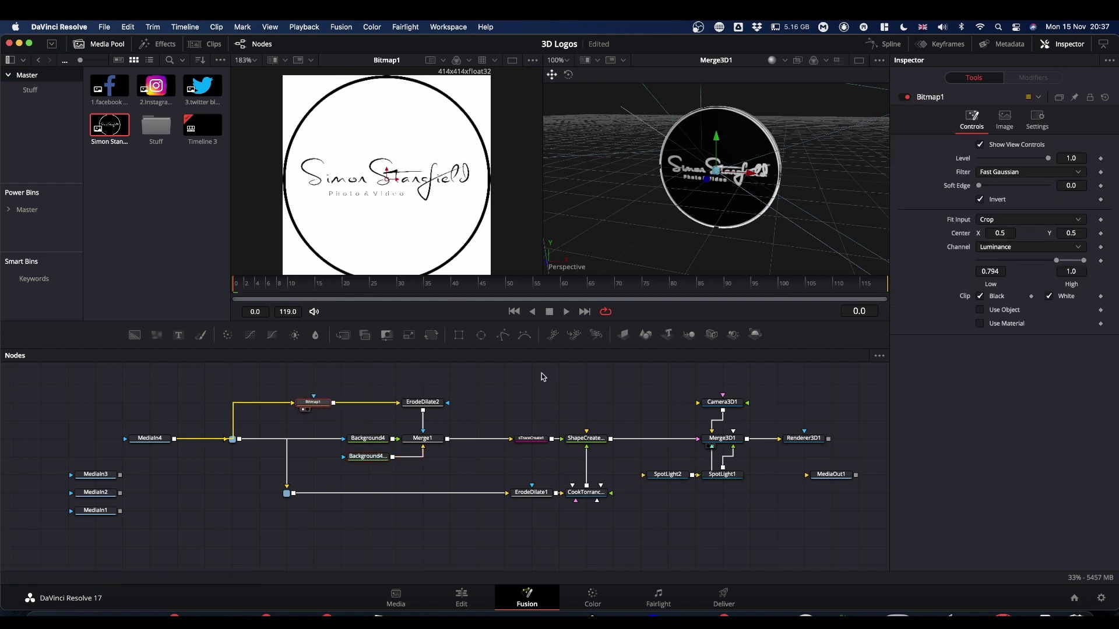
click(980, 200)
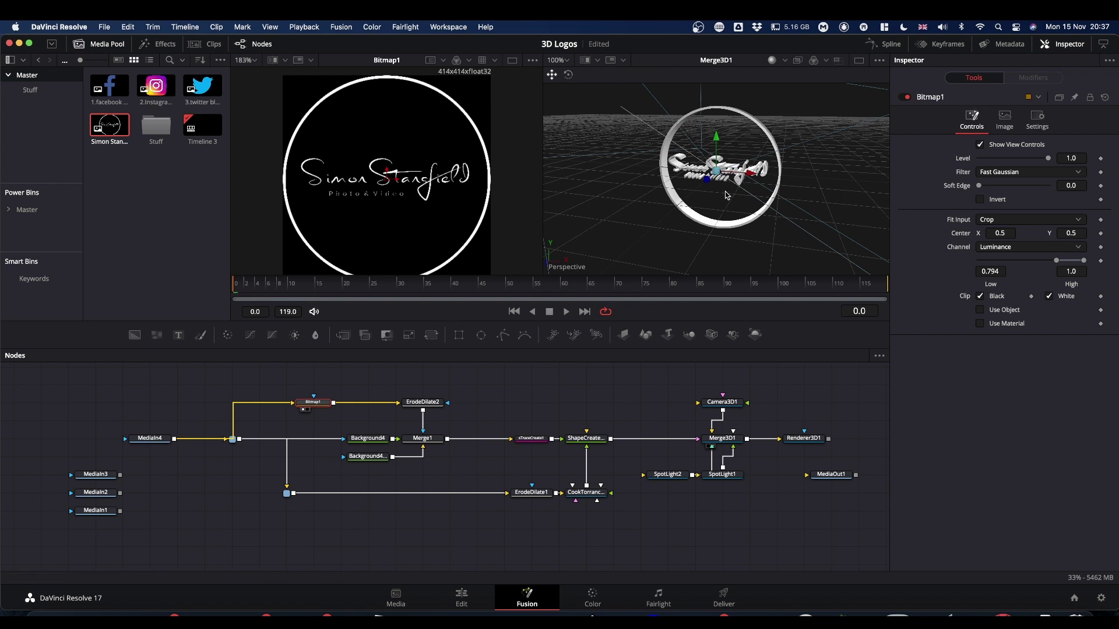
Step: Zoom and orbit the Merge3D1 viewer for a close view of the extruded ring and lettering
scroll(728, 185, up, 2)
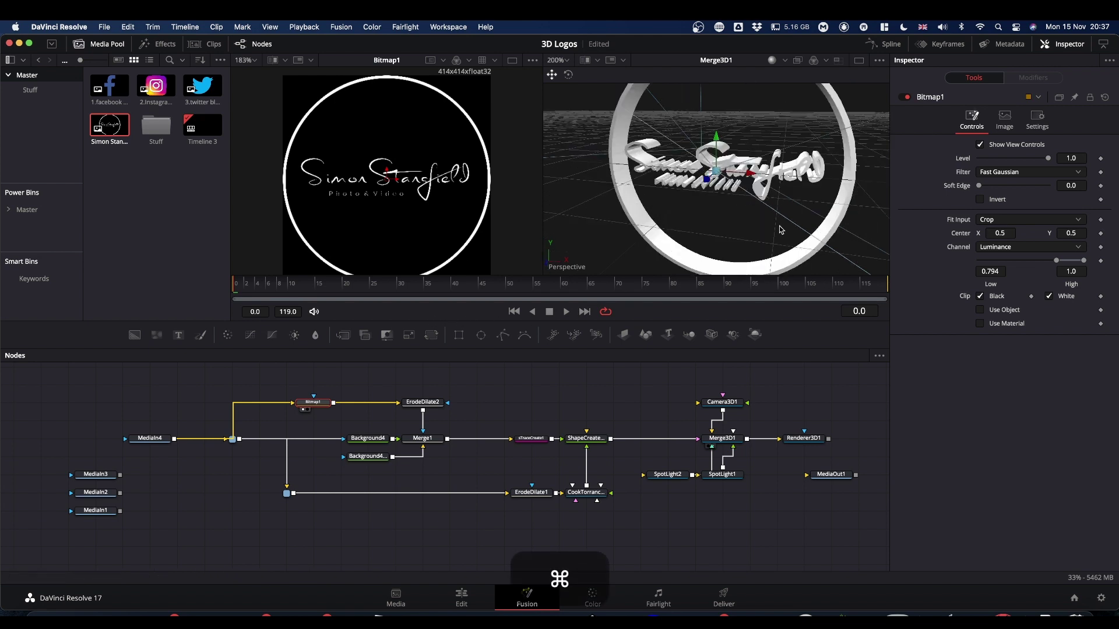
scroll(780, 230, down, 3)
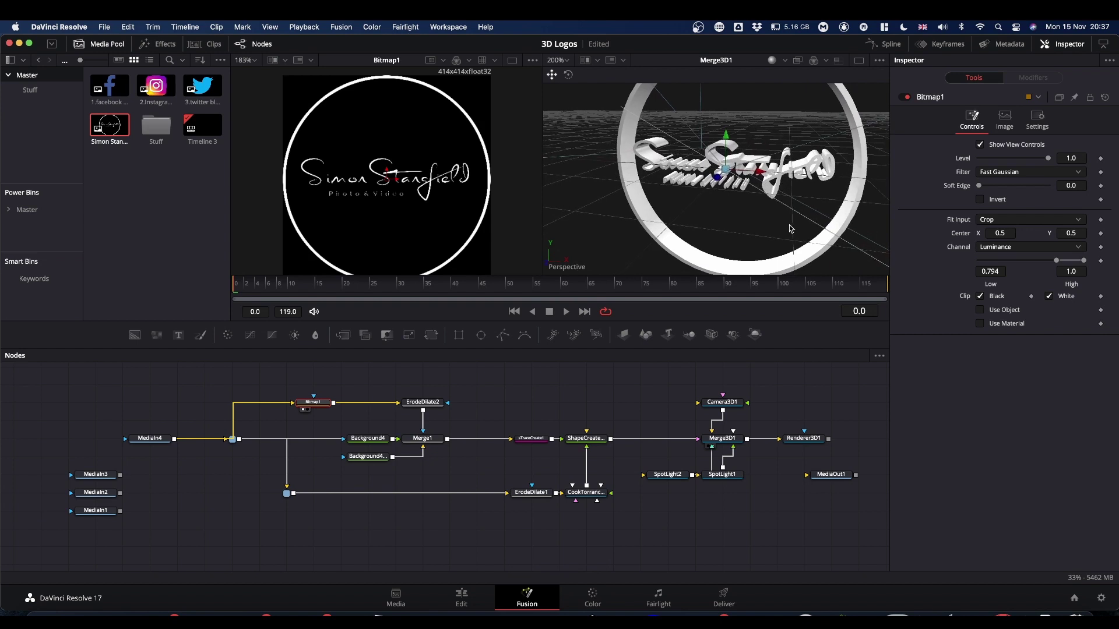
key(alt)
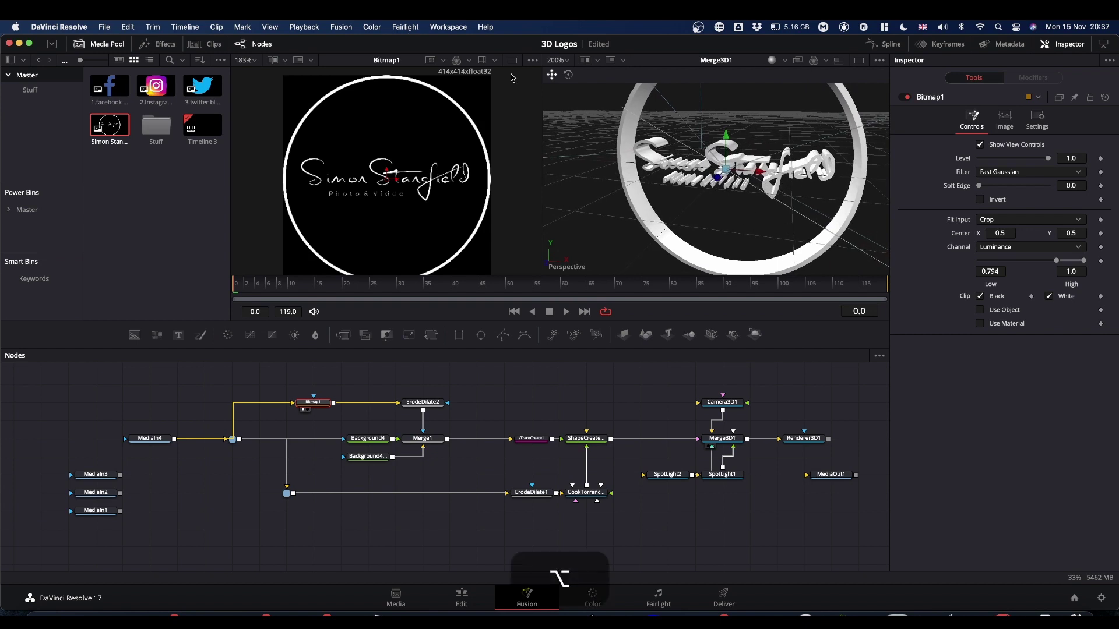
scroll(744, 203, down, 2)
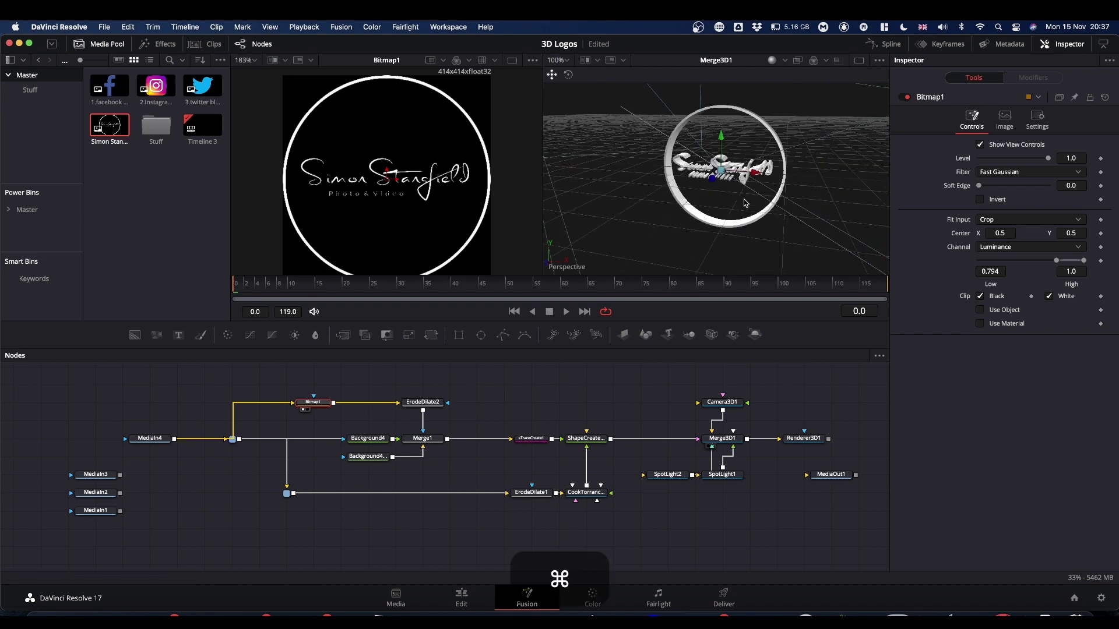
scroll(745, 203, up, 2)
key(alt)
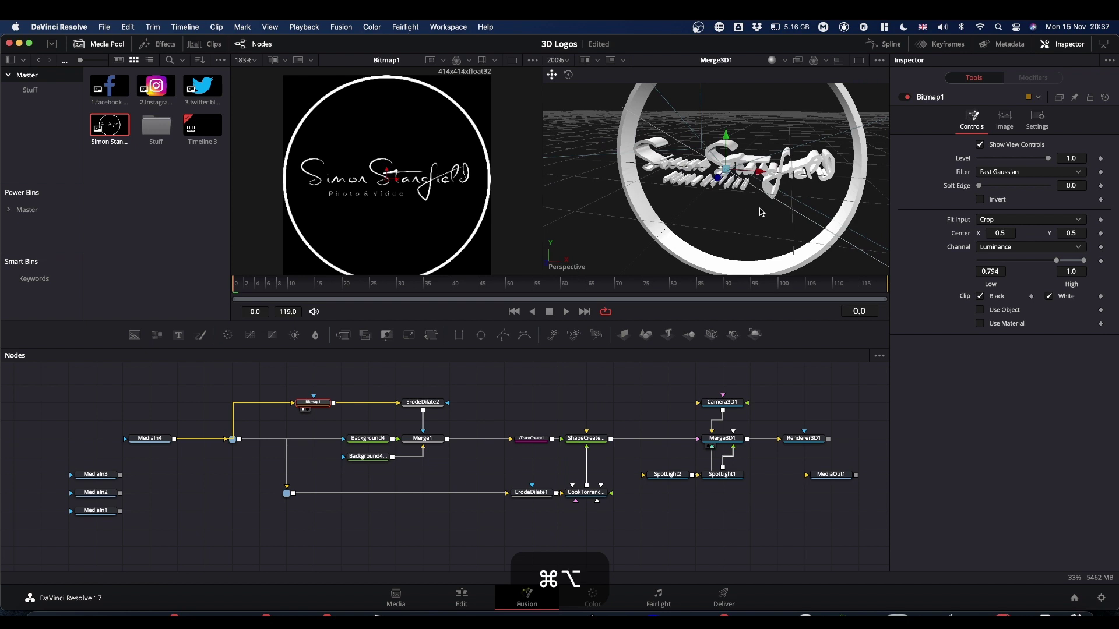
mouse_move(760, 212)
mouse_down()
mouse_move(688, 198)
mouse_move(777, 198)
mouse_up()
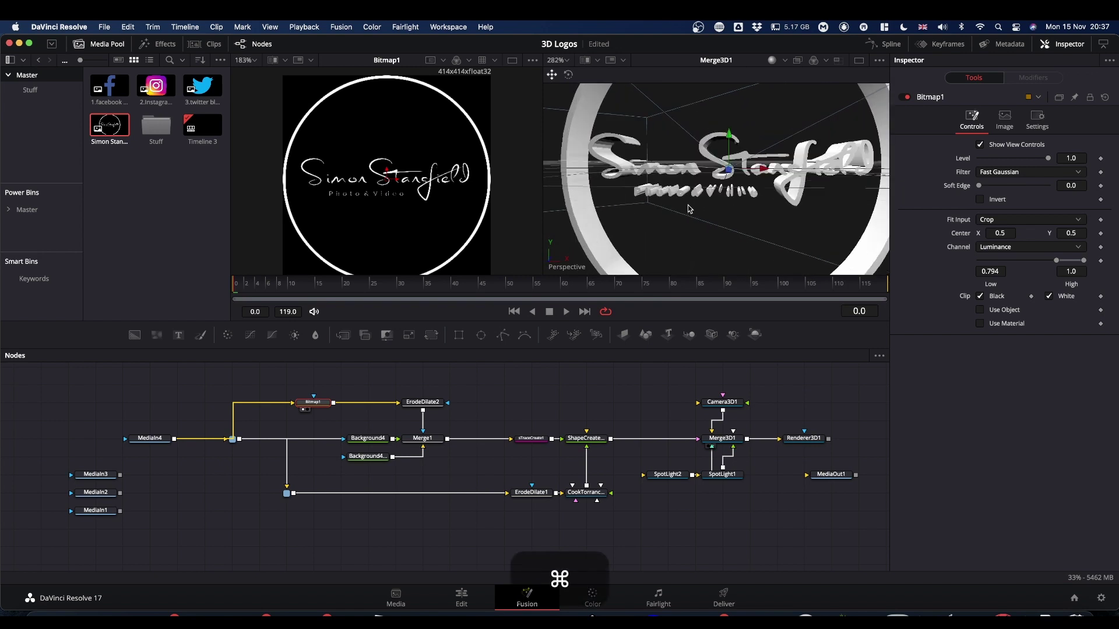
scroll(688, 208, up, 5)
drag(641, 263, 639, 252)
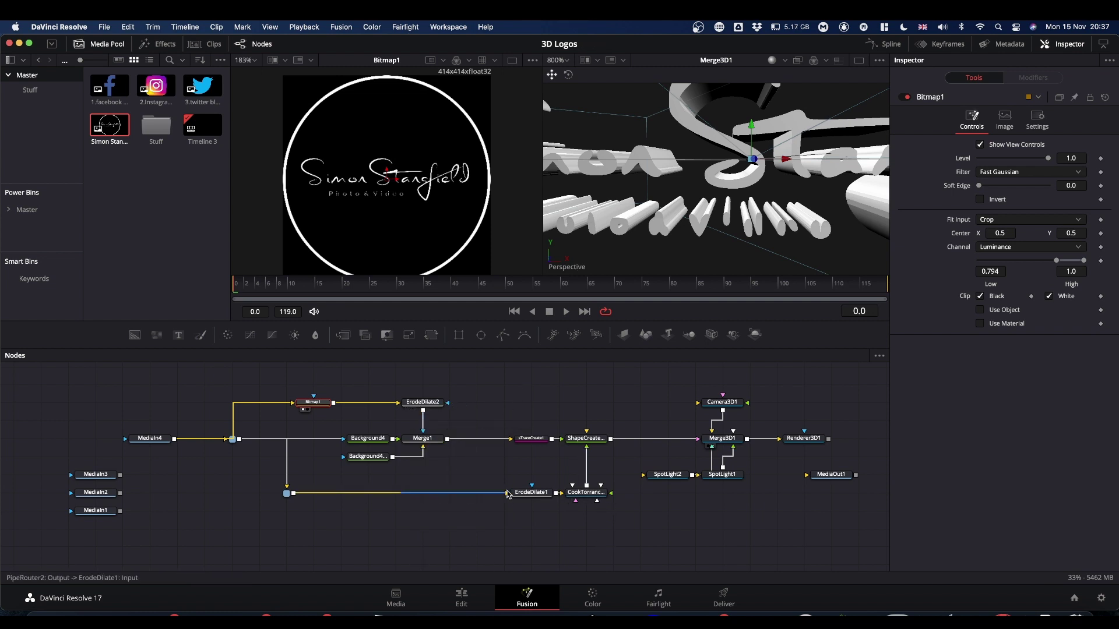
Step: Disconnect CookTorrance1 from ShapeCreate3D1 and move it, ErodeDilate1 and the pipe router lower left
click(587, 464)
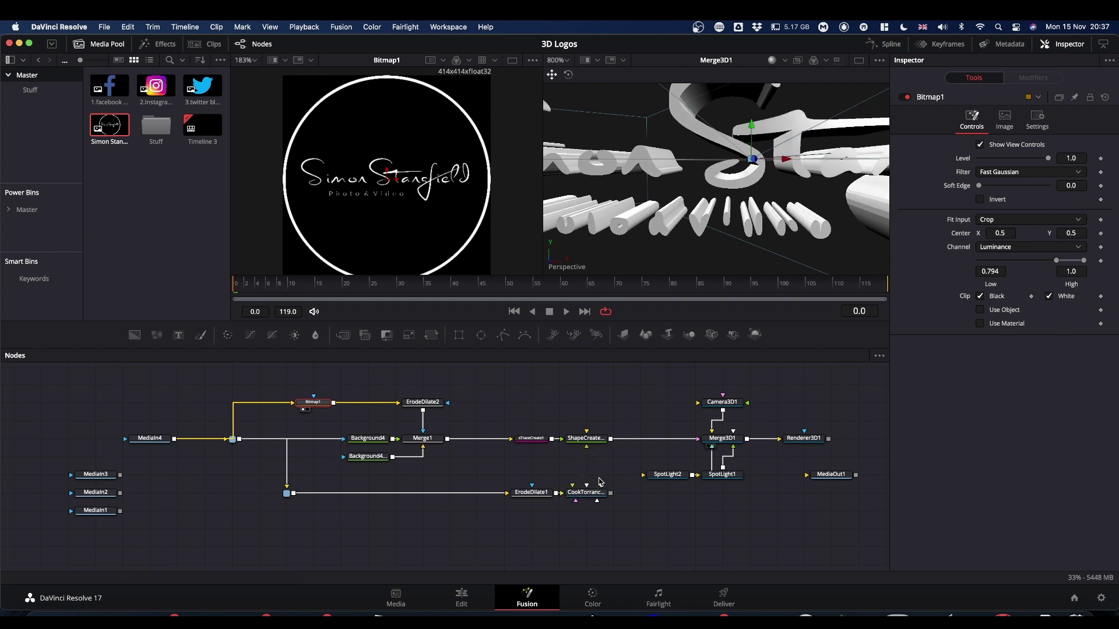
drag(606, 480, 169, 558)
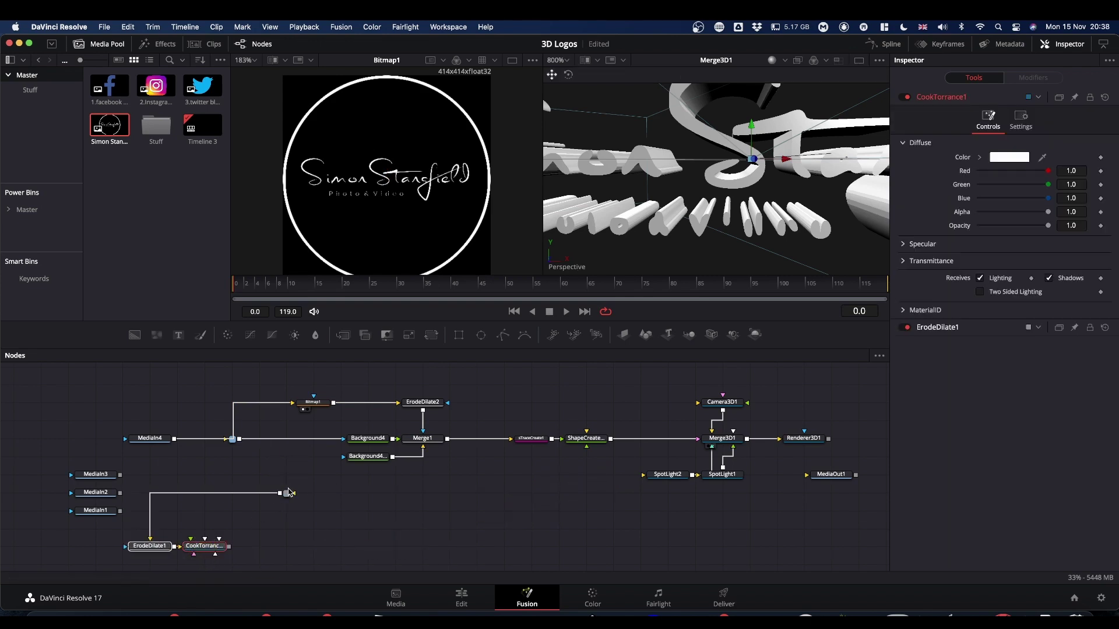
drag(286, 493, 157, 515)
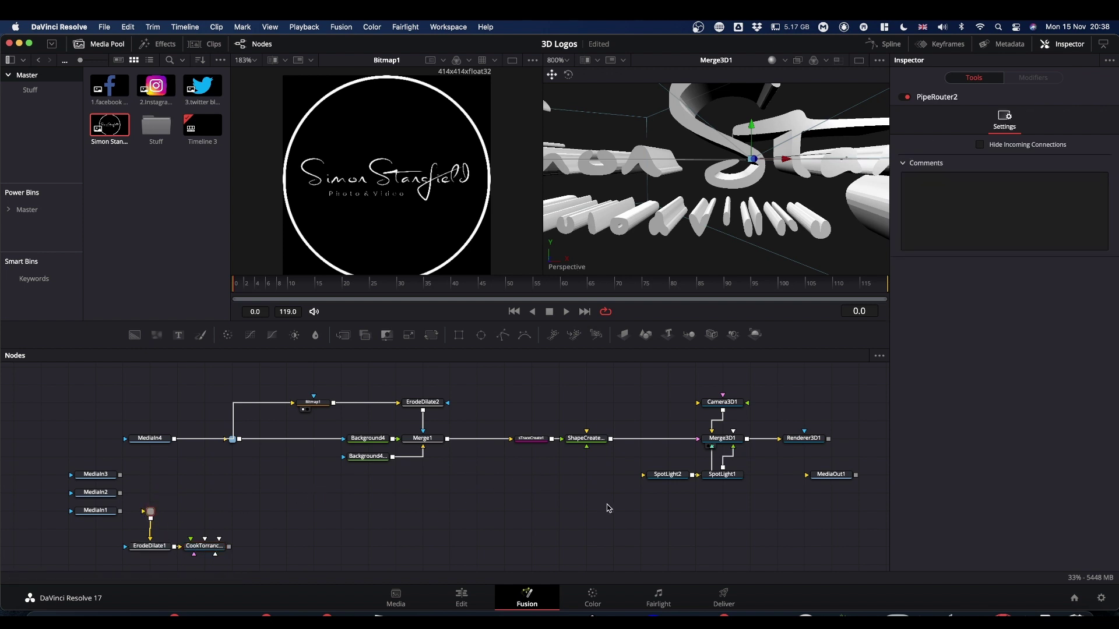
drag(587, 499, 565, 493)
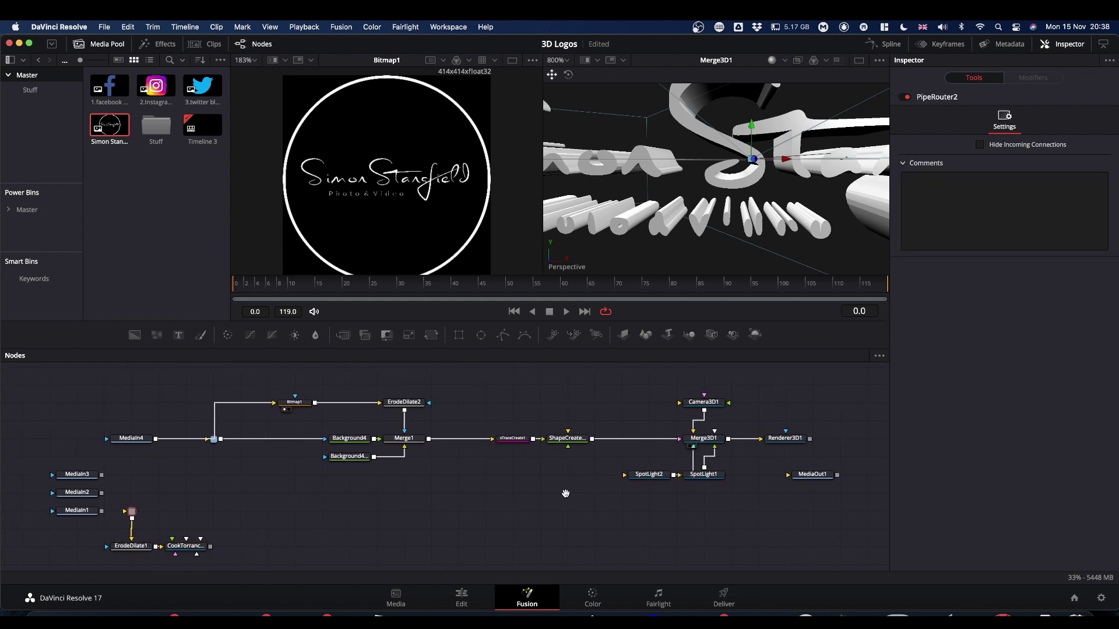
click(467, 499)
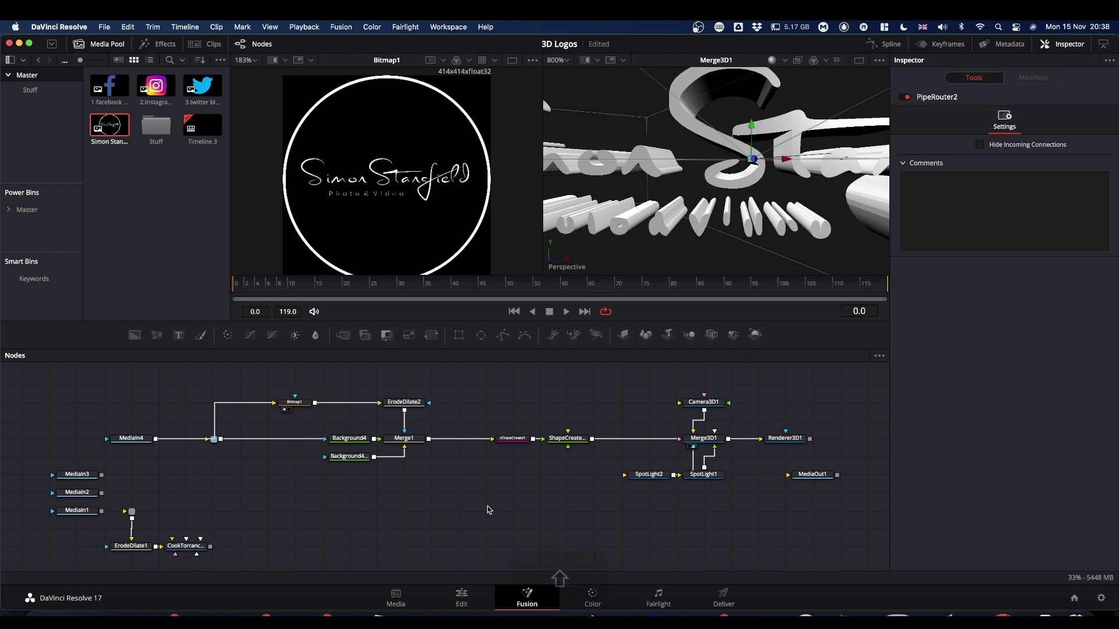
Step: Search Select Tool for 'kas' and add the kas_StNicholasChurch material to the graph
key(shift+space)
text(kas)
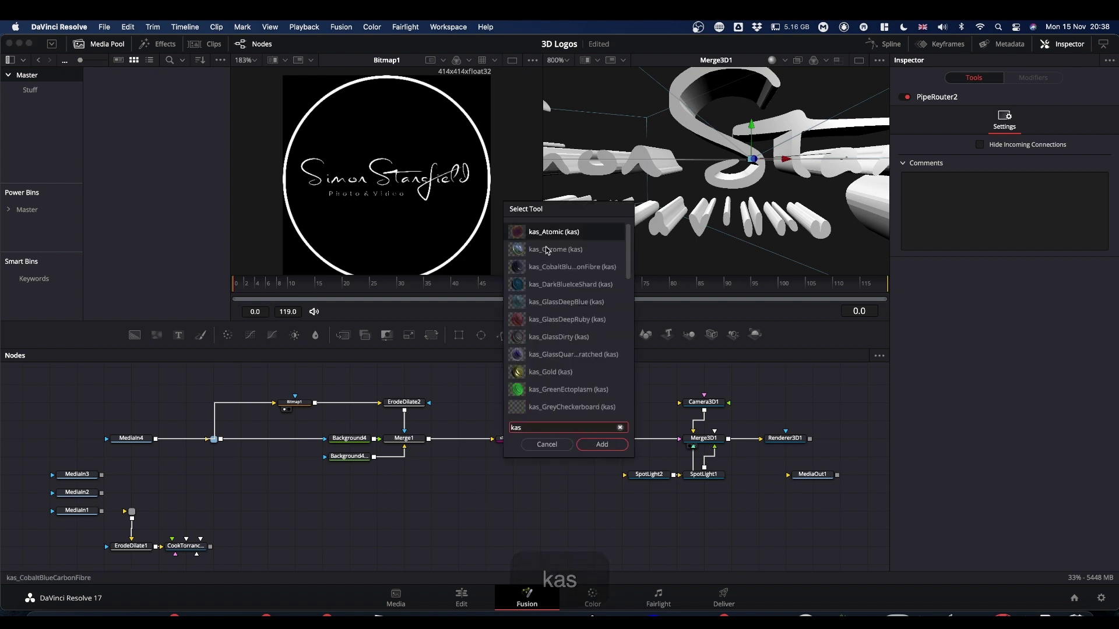
scroll(556, 270, down, 3)
scroll(556, 269, down, 1)
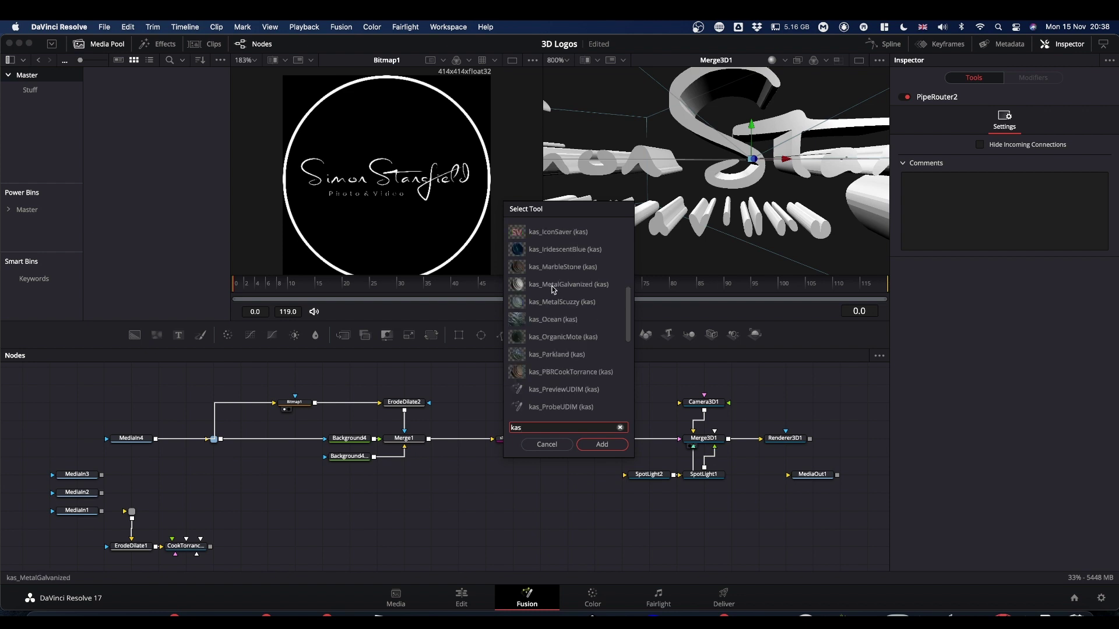
scroll(552, 303, down, 4)
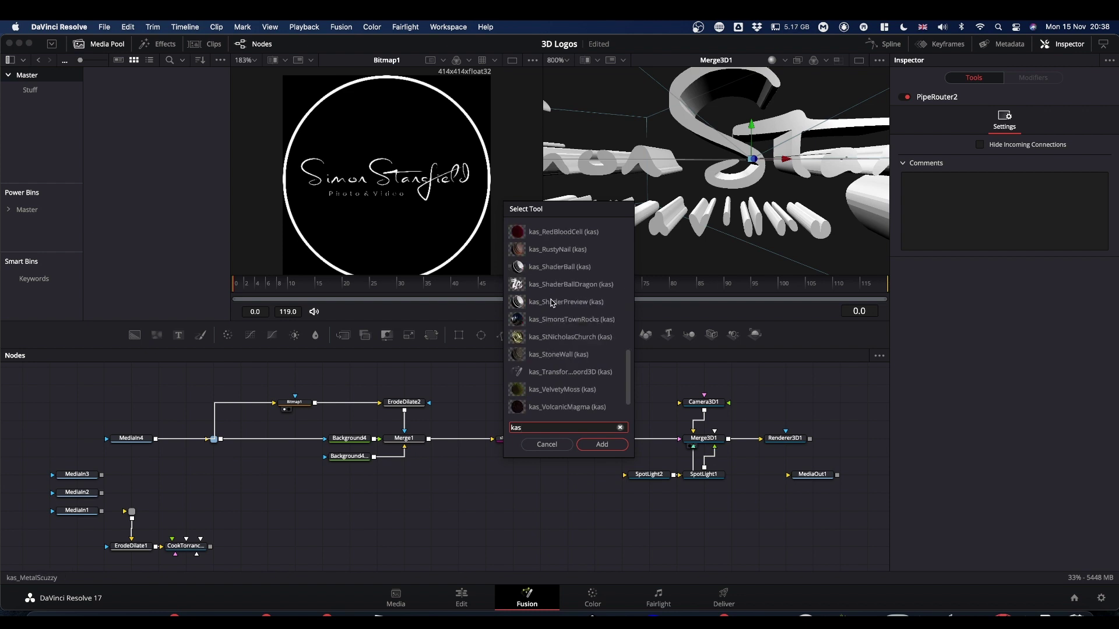
click(551, 337)
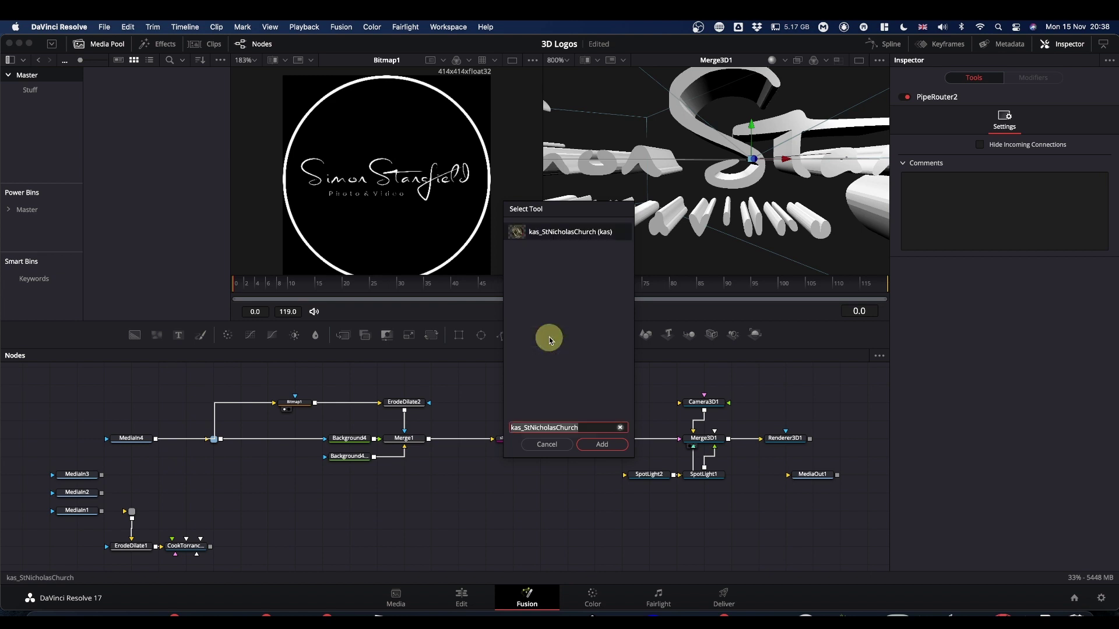
click(604, 446)
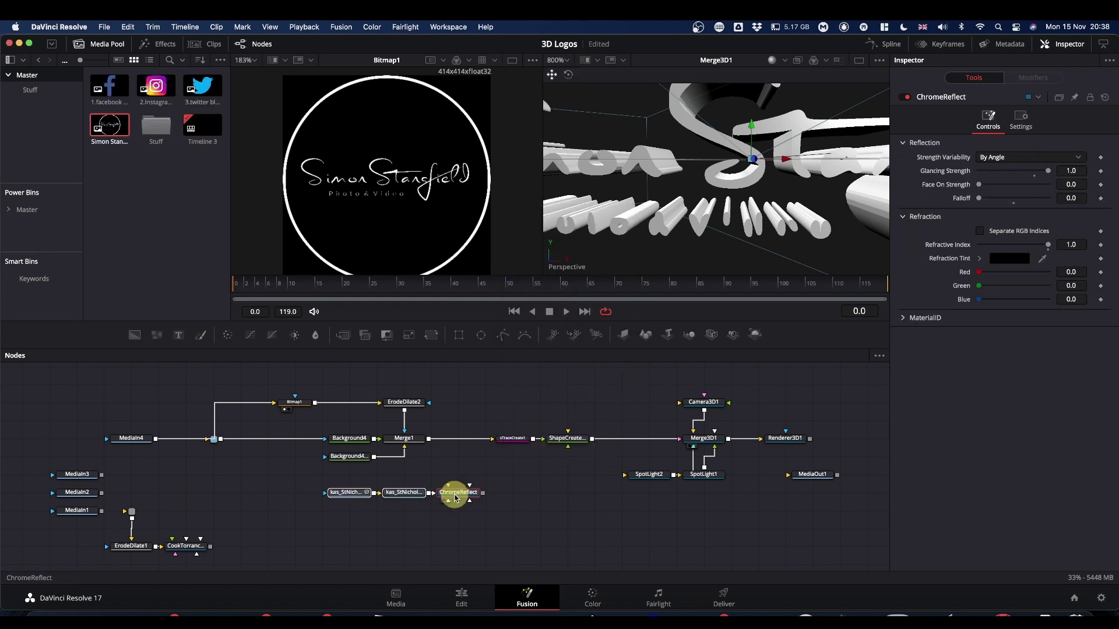
drag(457, 498, 457, 529)
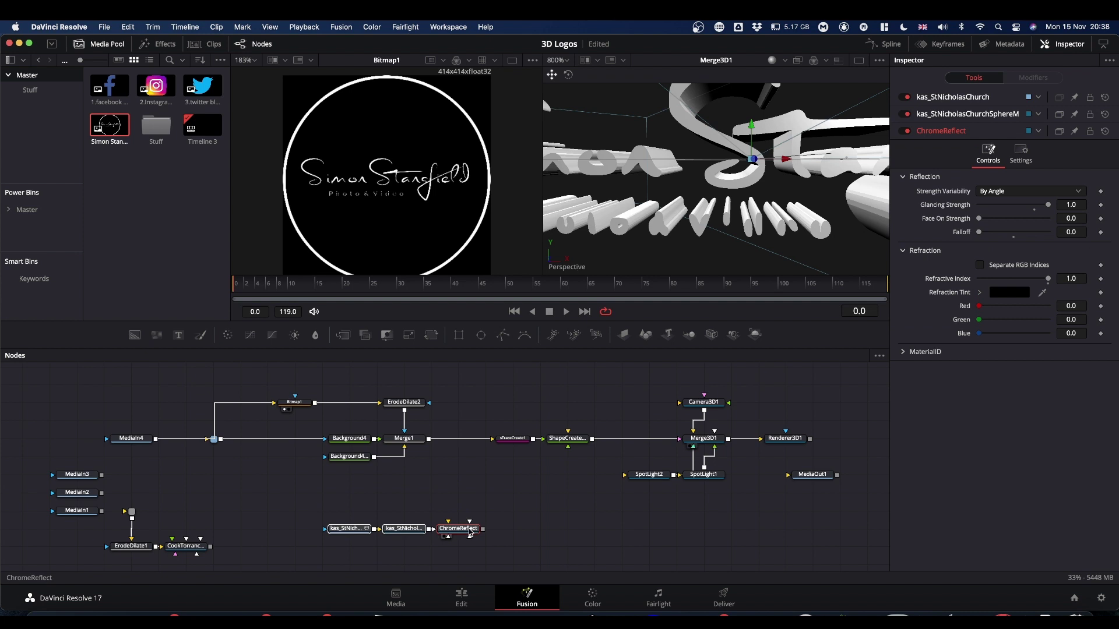
click(378, 233)
key(1)
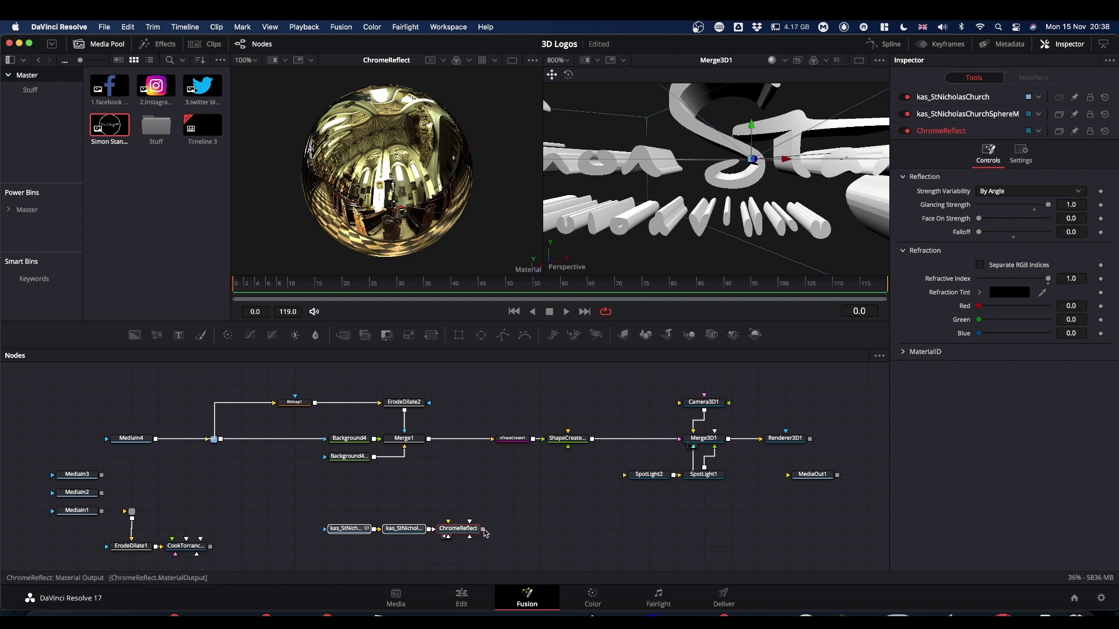
drag(483, 530, 591, 447)
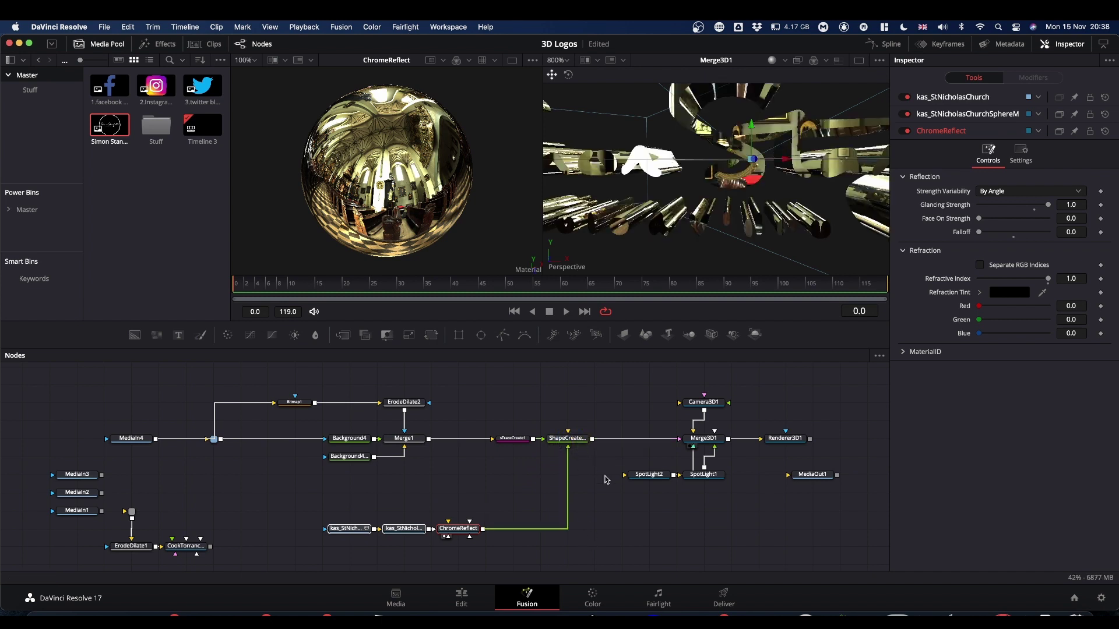
scroll(666, 220, down, 4)
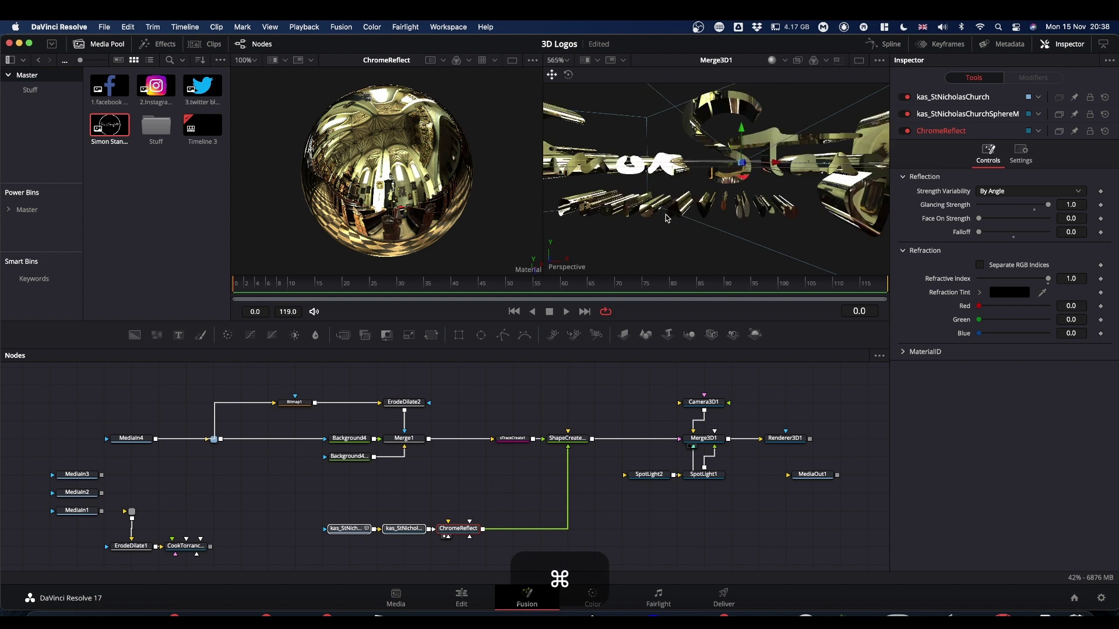
mouse_move(727, 218)
mouse_down()
mouse_move(791, 208)
mouse_move(736, 216)
mouse_move(747, 219)
mouse_move(744, 207)
mouse_up()
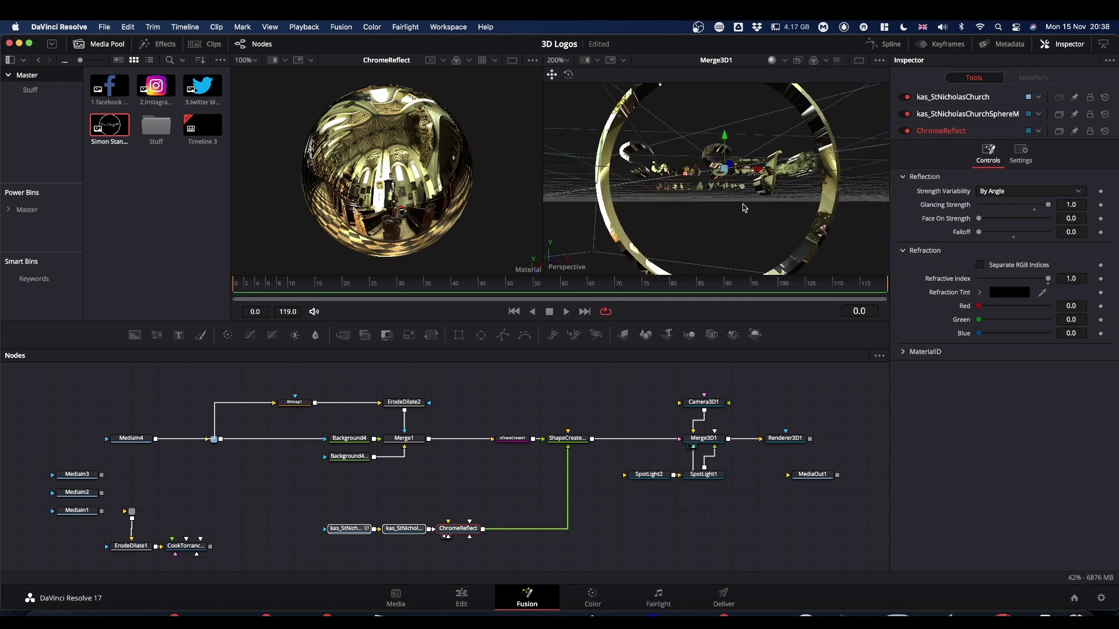
Step: Select ErodeDilate2 and drop its Amount toward 0.0003, orbiting the extruded logo to compare
click(405, 402)
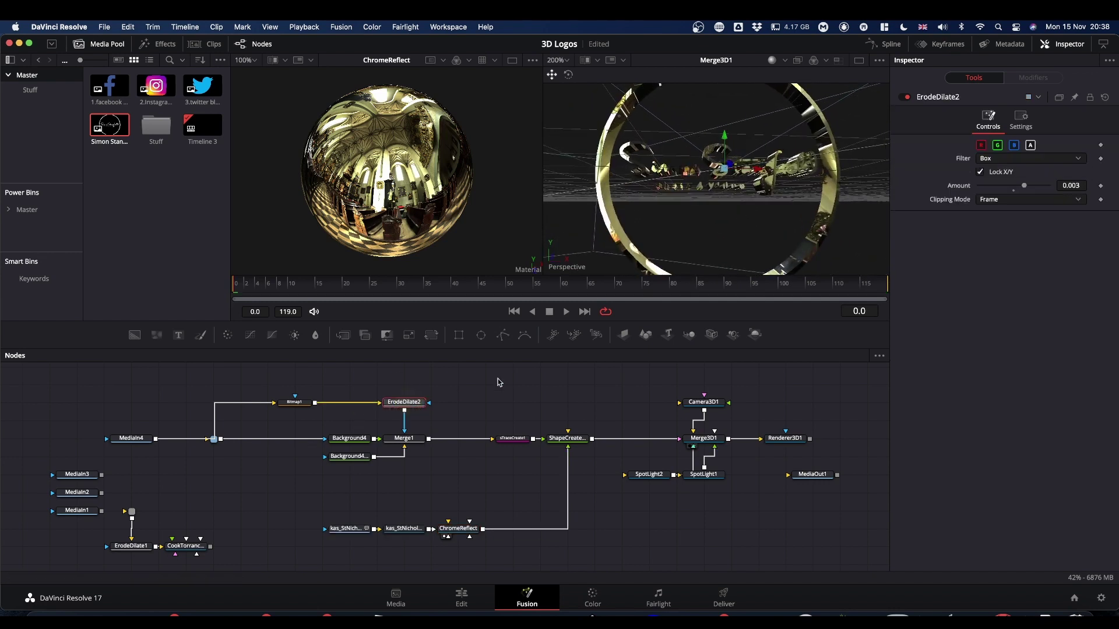
scroll(723, 198, up, 5)
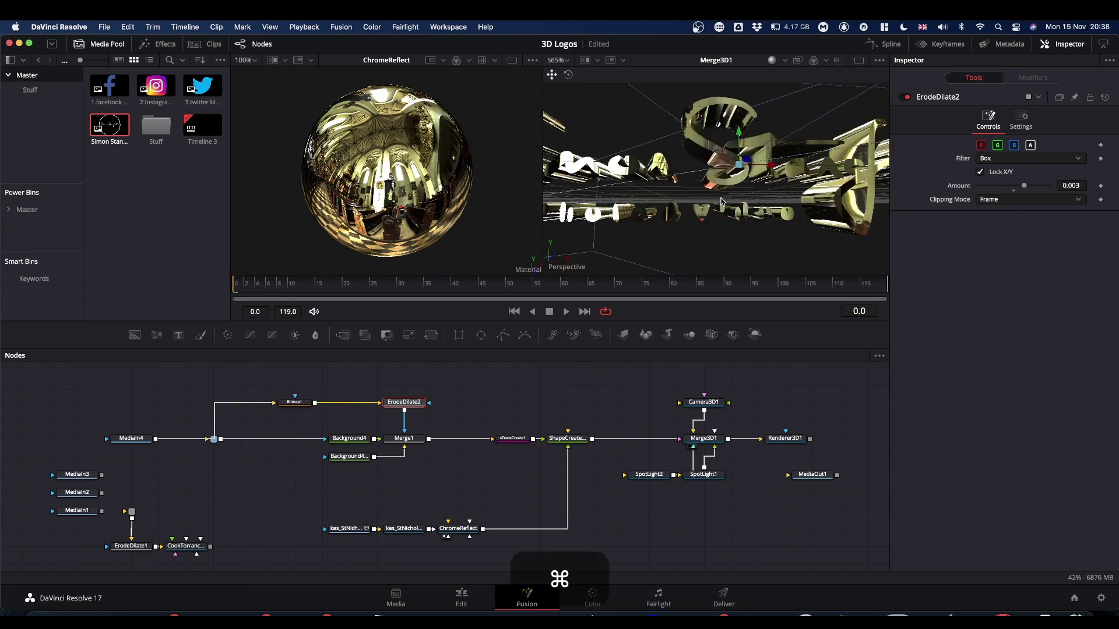
scroll(720, 202, up, 2)
drag(720, 201, 706, 255)
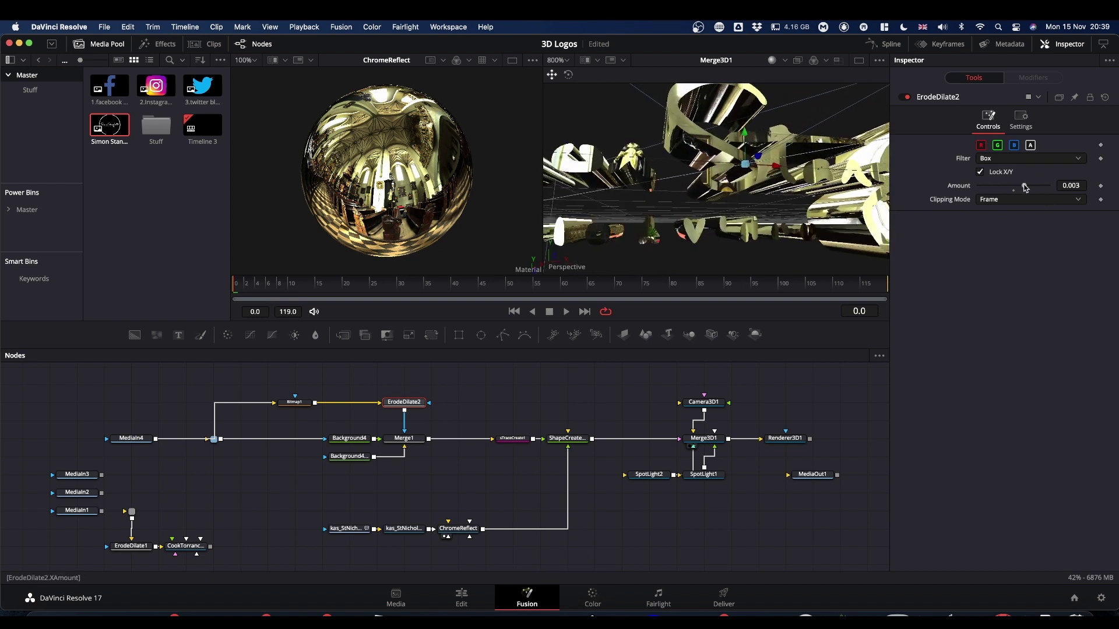
drag(1025, 187, 1024, 189)
key(alt)
scroll(760, 212, down, 3)
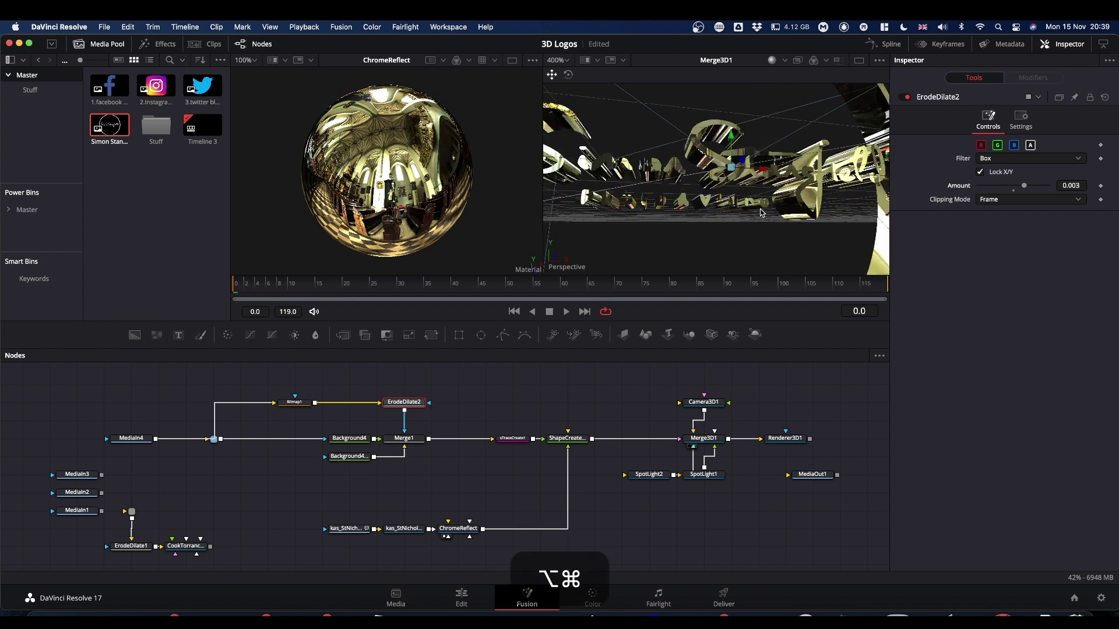
drag(761, 213, 750, 230)
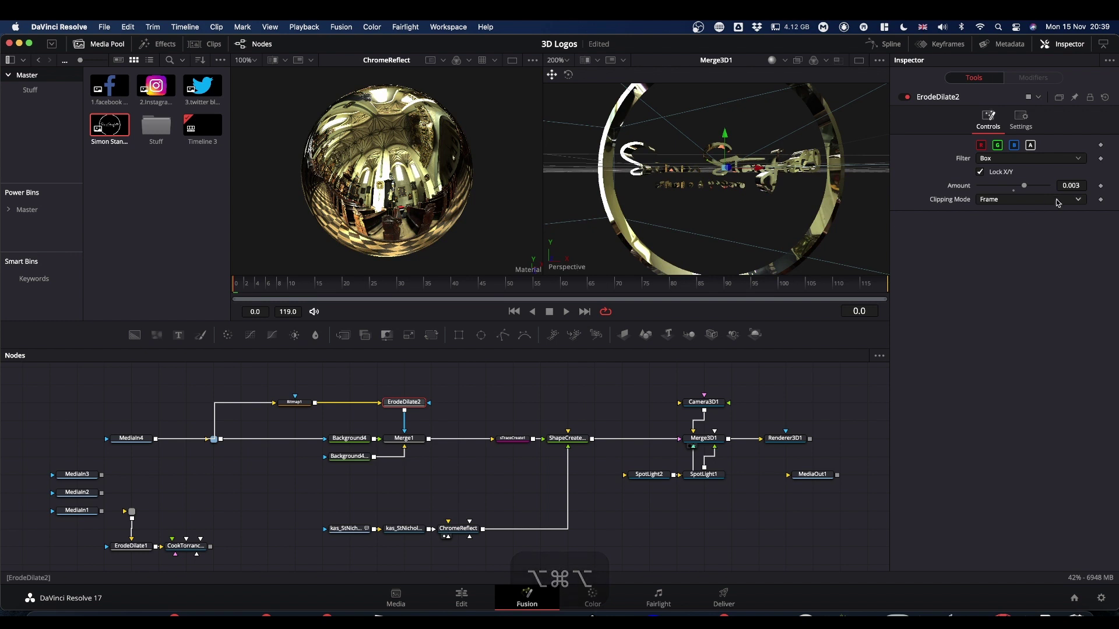
Step: Fine-tune the ErodeDilate2 Amount up to 0.003298 and orbit the chrome logo to check
click(1067, 185)
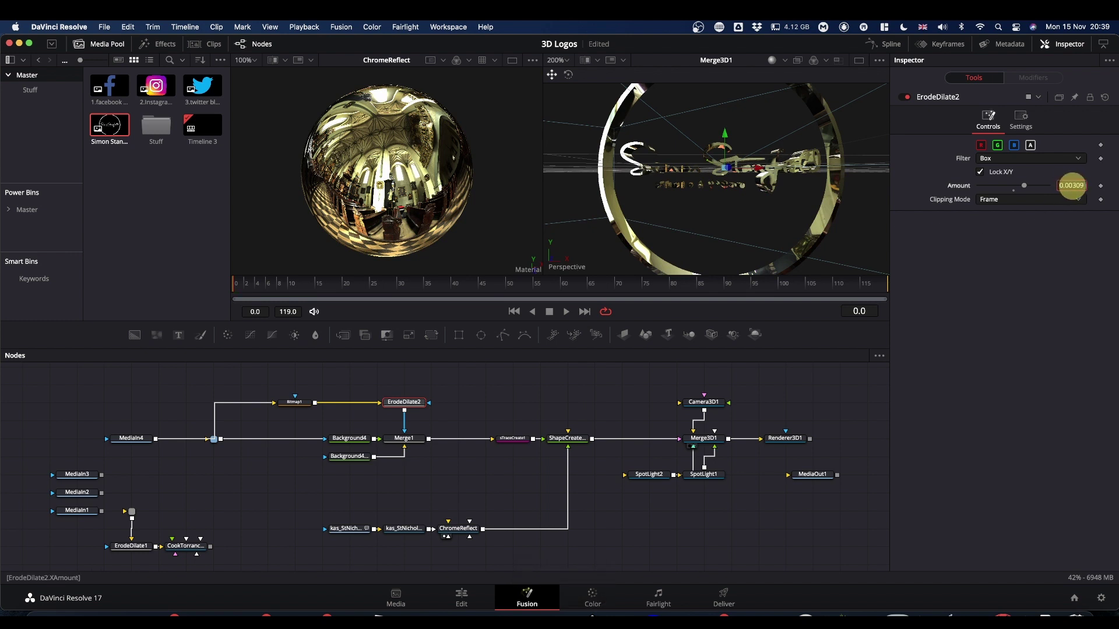
drag(1073, 185, 1081, 185)
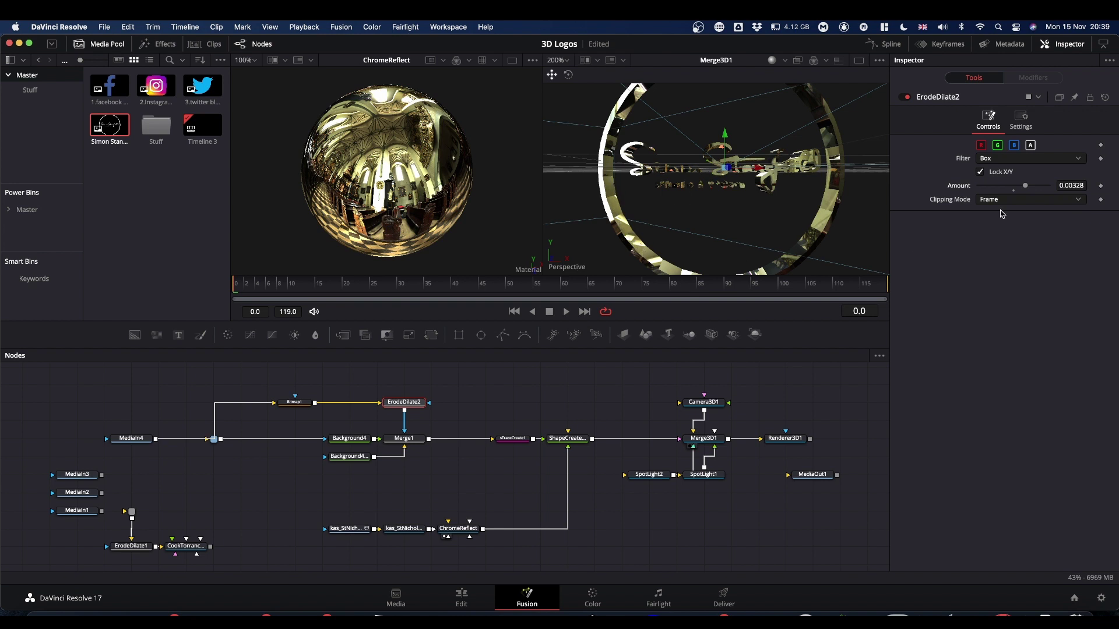
super+click(1072, 185)
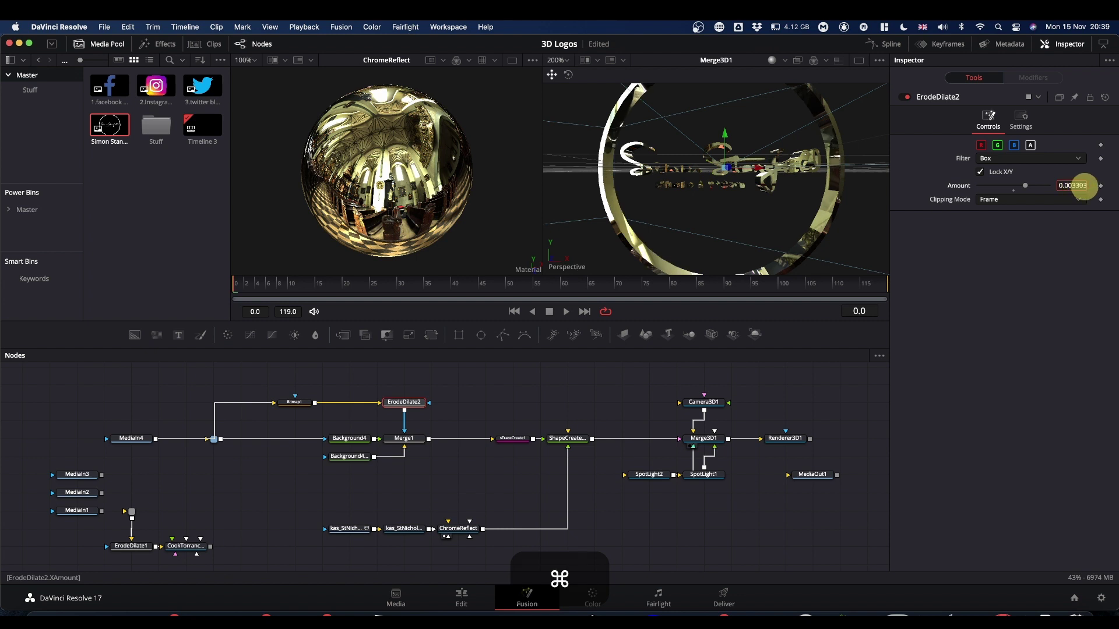
drag(1085, 185, 1083, 185)
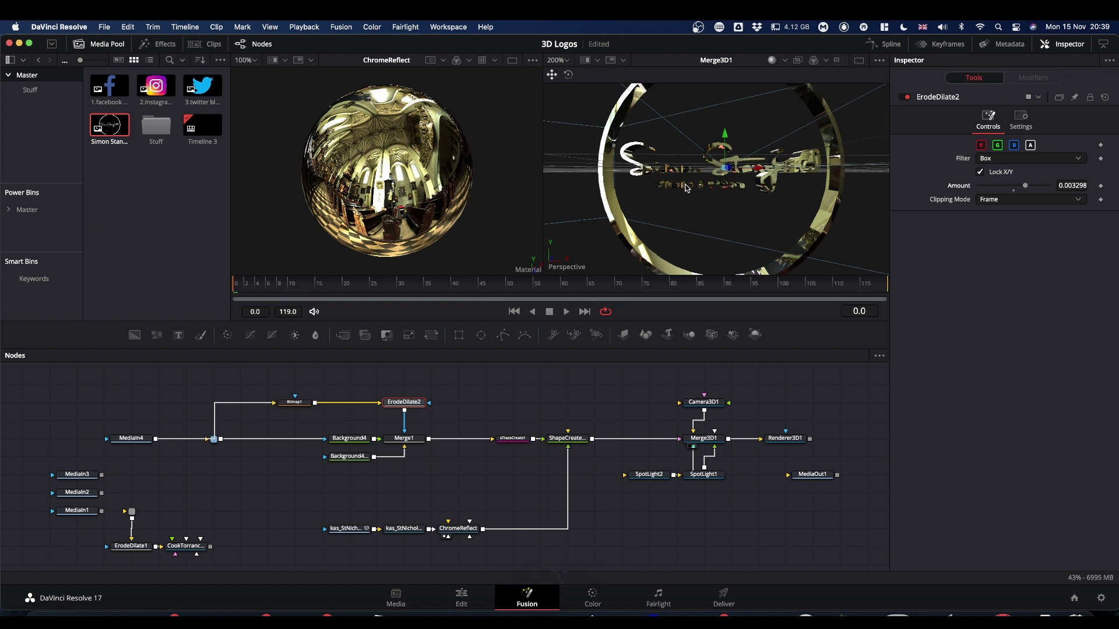
scroll(687, 190, up, 4)
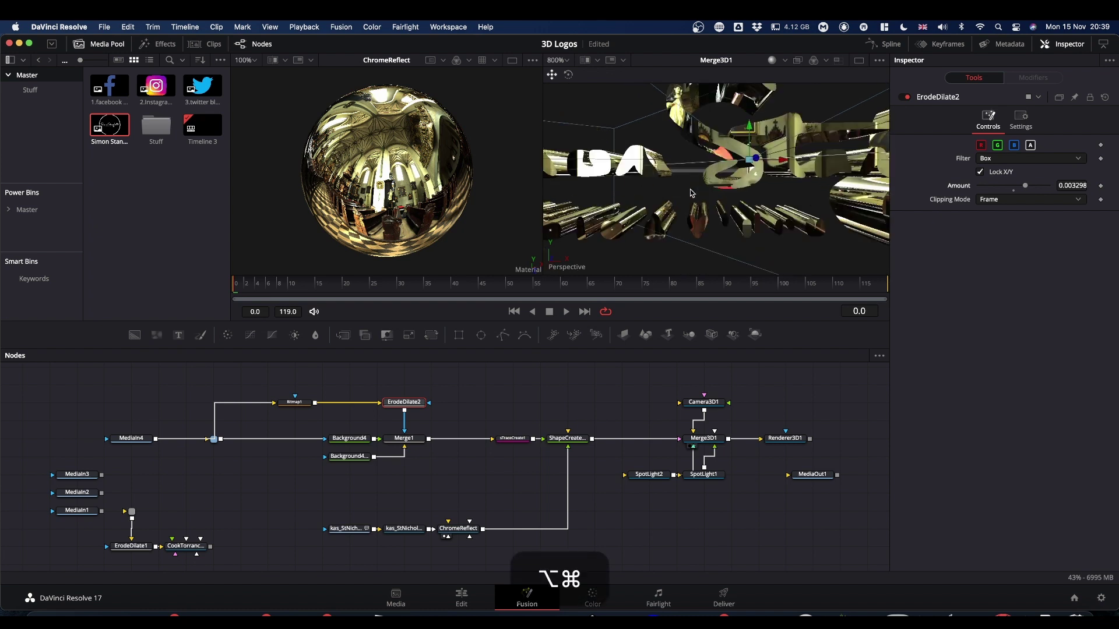
drag(645, 257, 690, 245)
scroll(690, 246, down, 5)
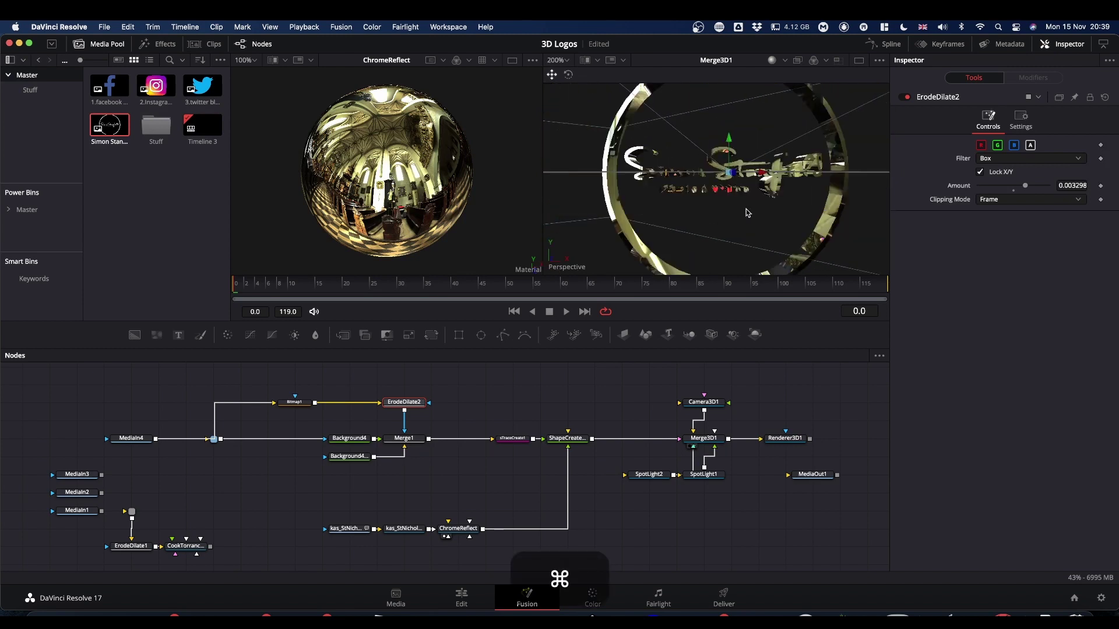
drag(748, 213, 717, 163)
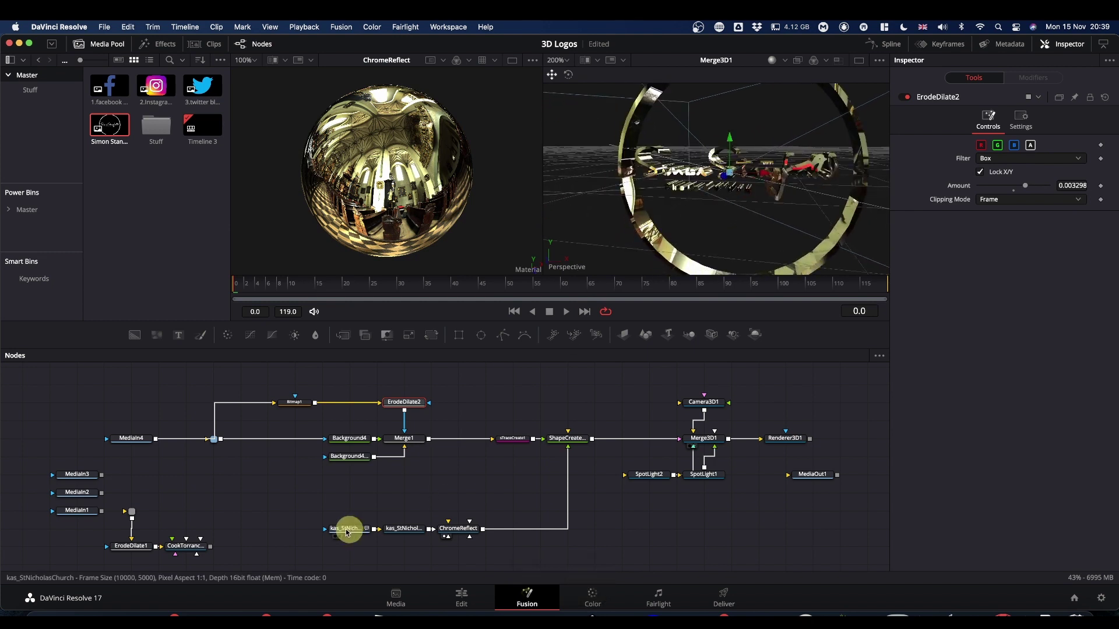
Step: Shift kas_StNicholasChurch left, view it, and add a Blur node after it with Blur Size 16.5
drag(346, 532, 262, 532)
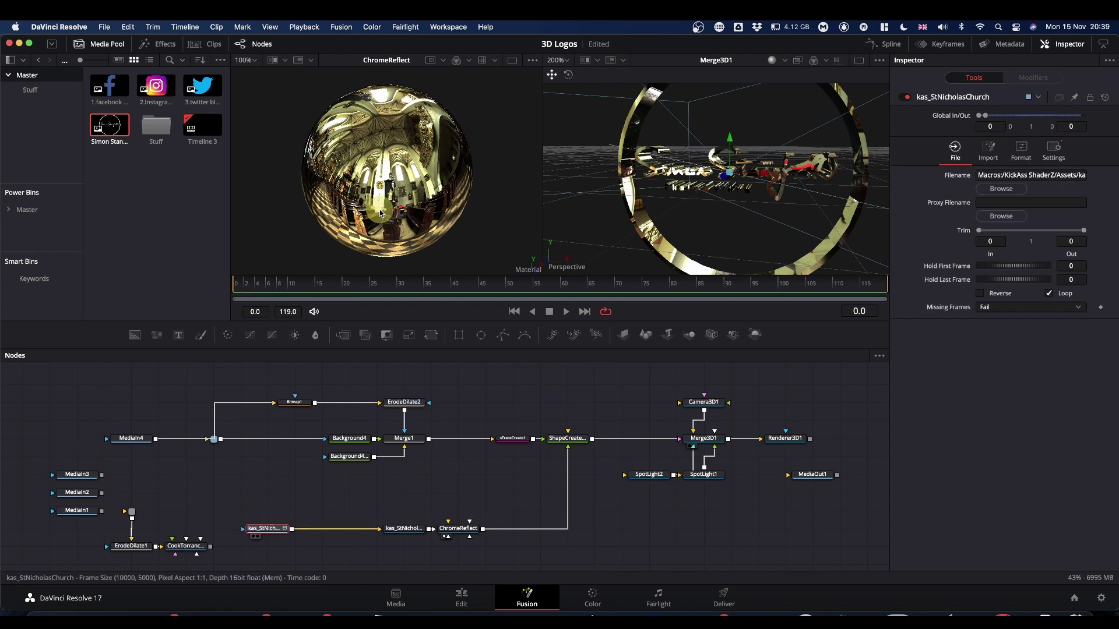
key(1)
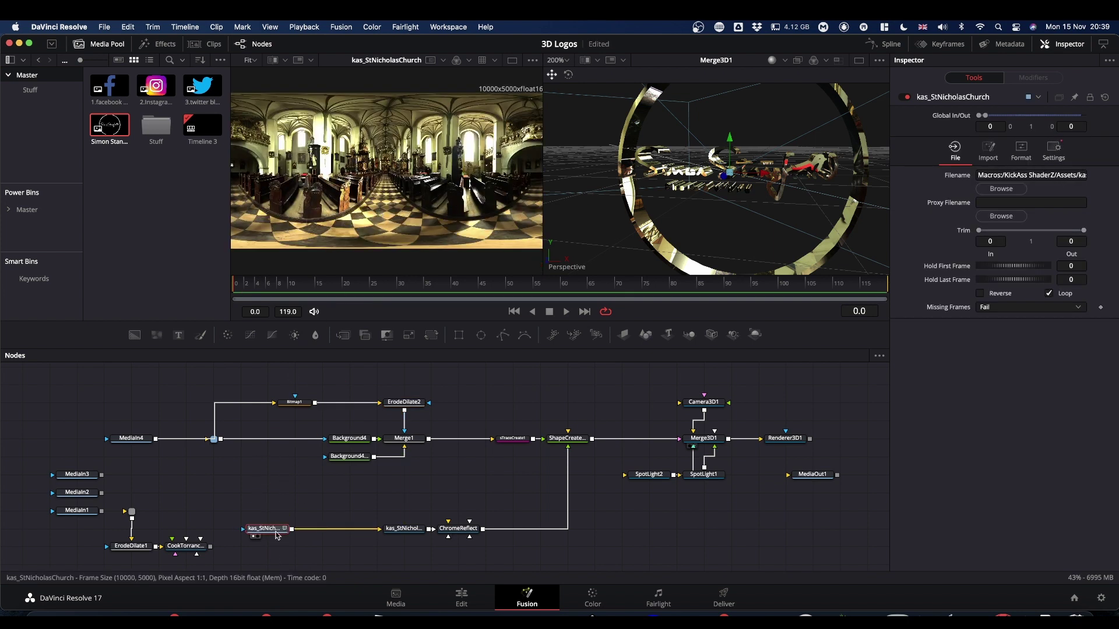
click(314, 337)
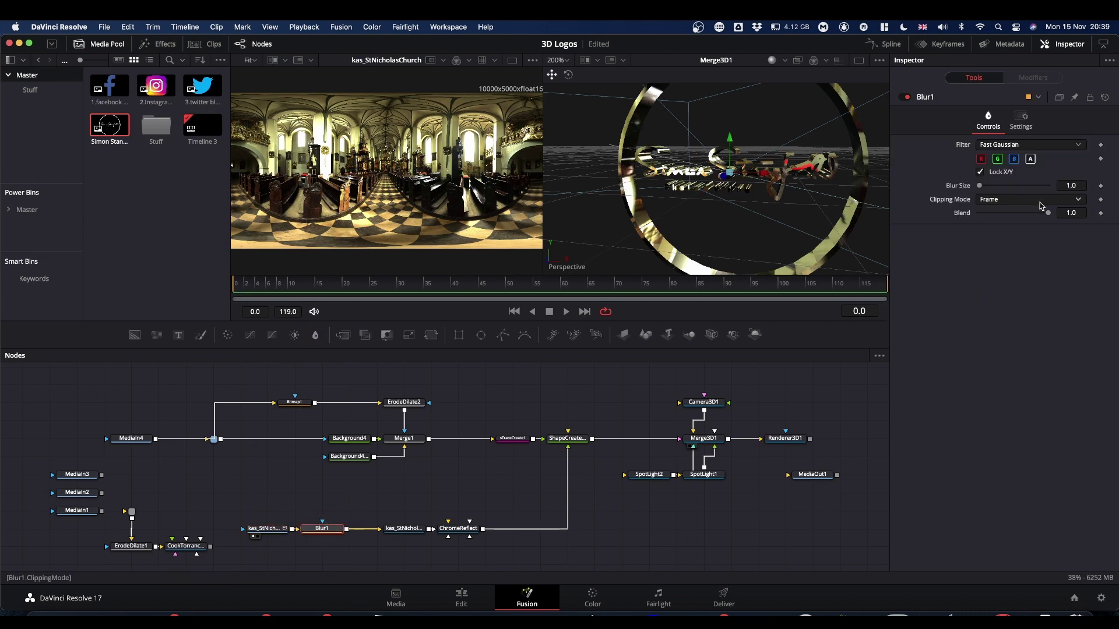
click(981, 186)
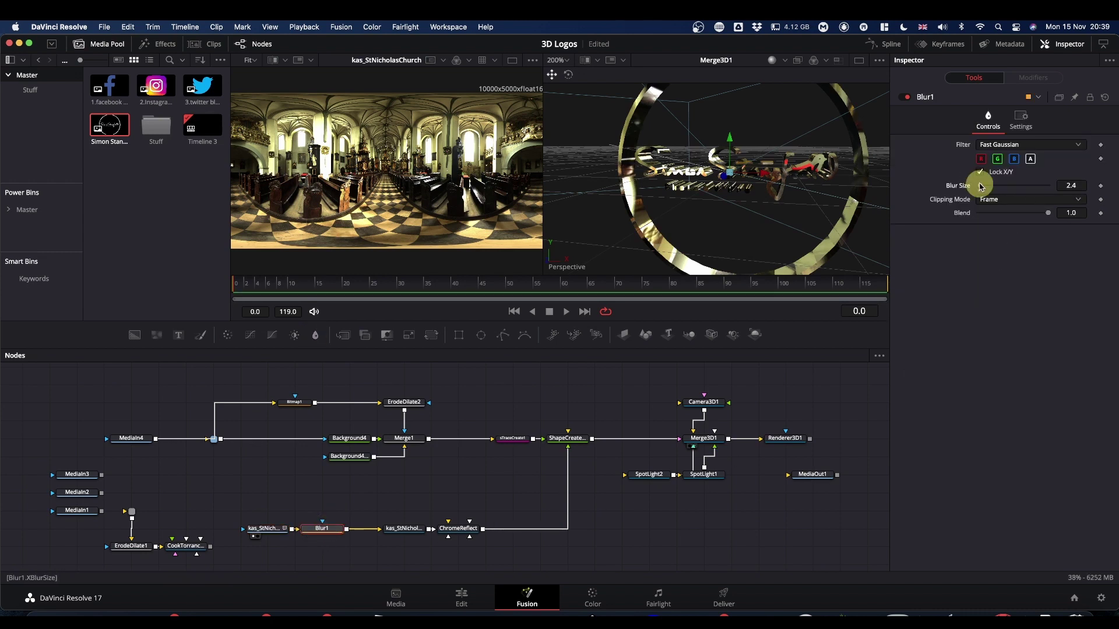
drag(984, 187, 990, 187)
Step: Set ErodeDilate2's Amount to 0.003591, then refit and orbit the 3D view to inspect the ring
click(404, 402)
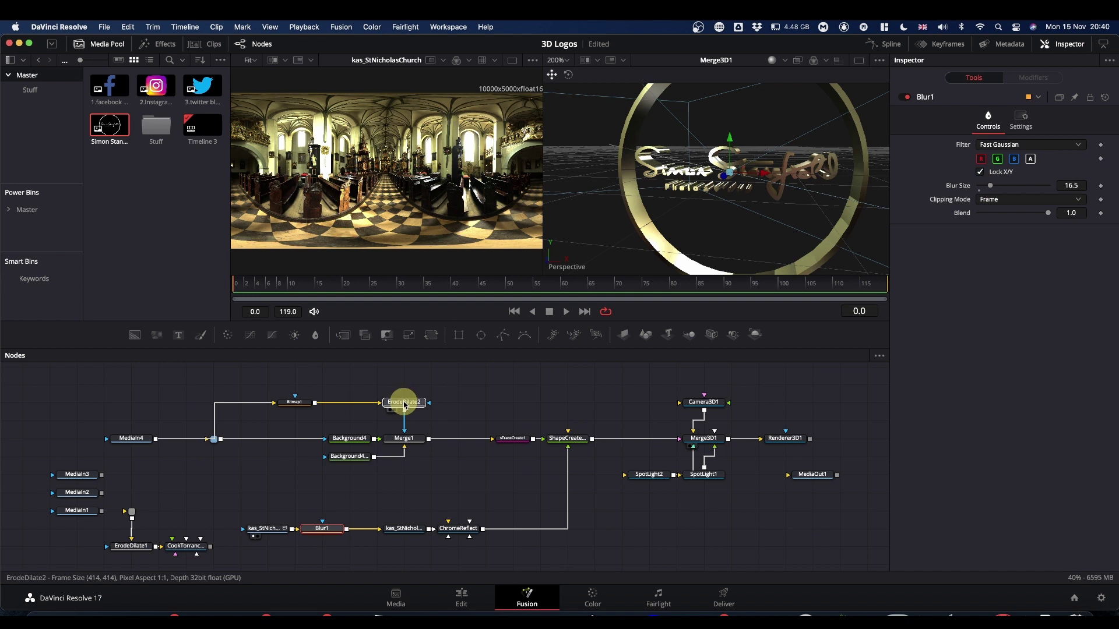
scroll(669, 208, up, 5)
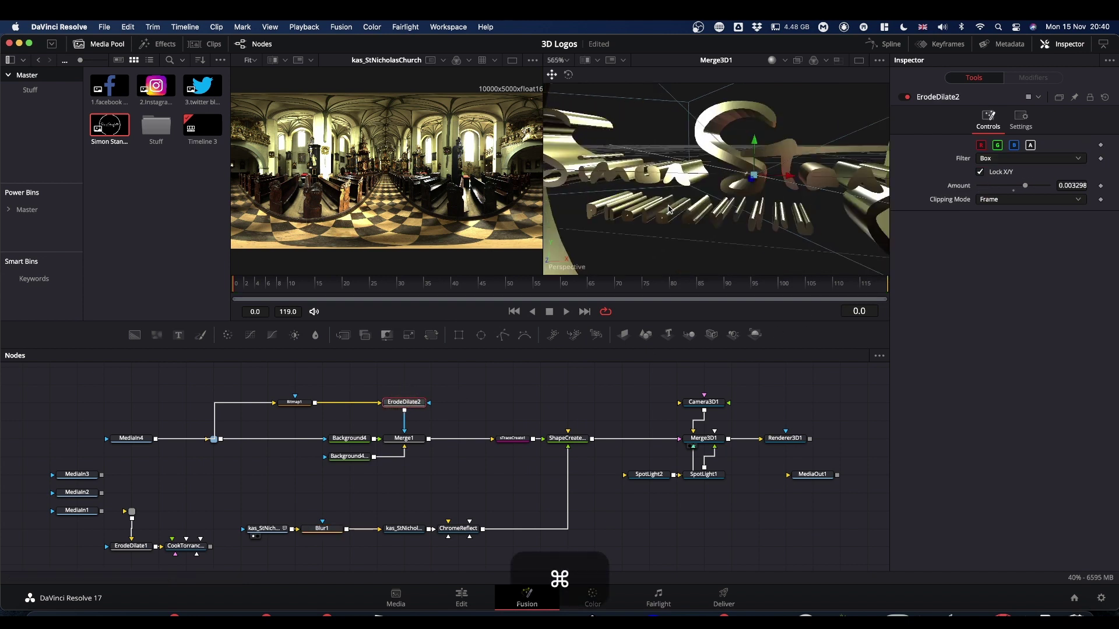
drag(636, 270, 663, 258)
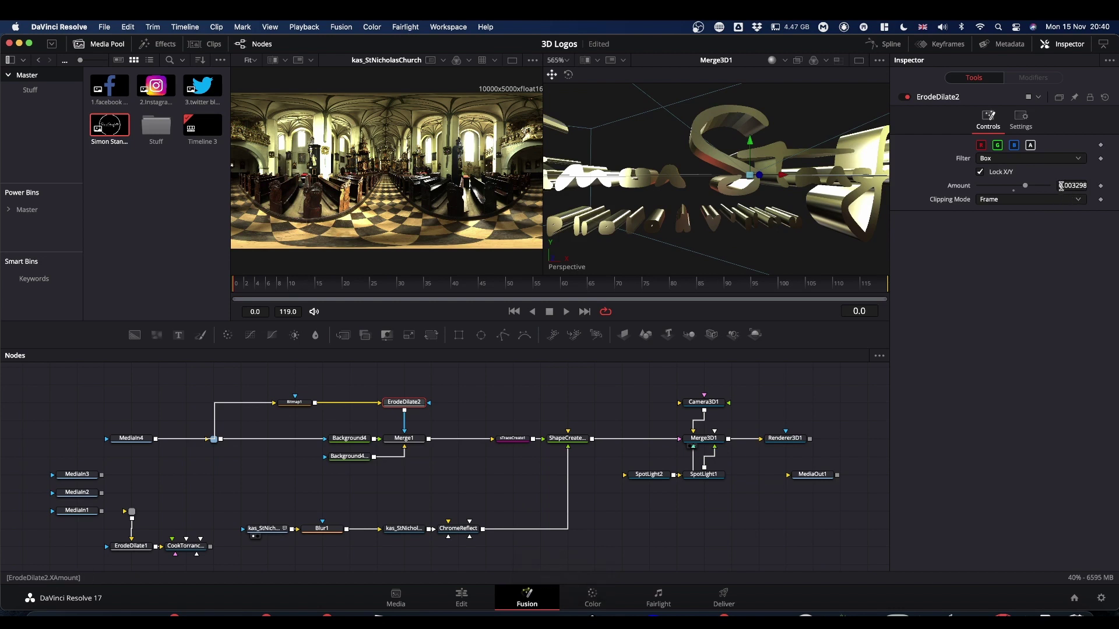
mouse_move(1067, 186)
mouse_down()
mouse_move(1088, 185)
mouse_move(1067, 186)
mouse_up()
key(super)
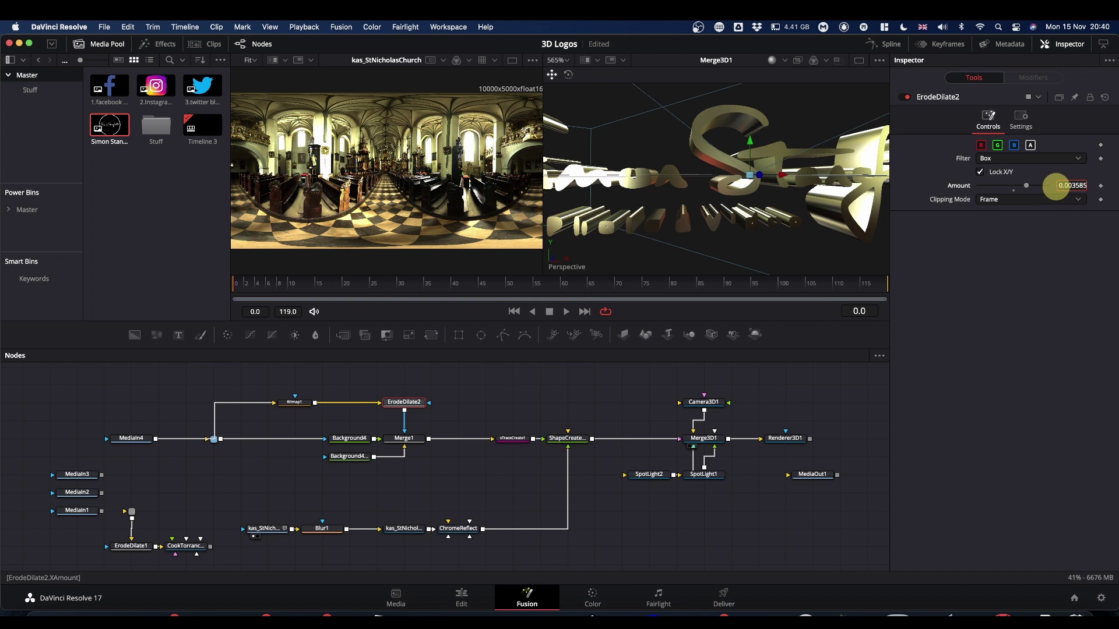
drag(1056, 185, 1067, 185)
key(super+1)
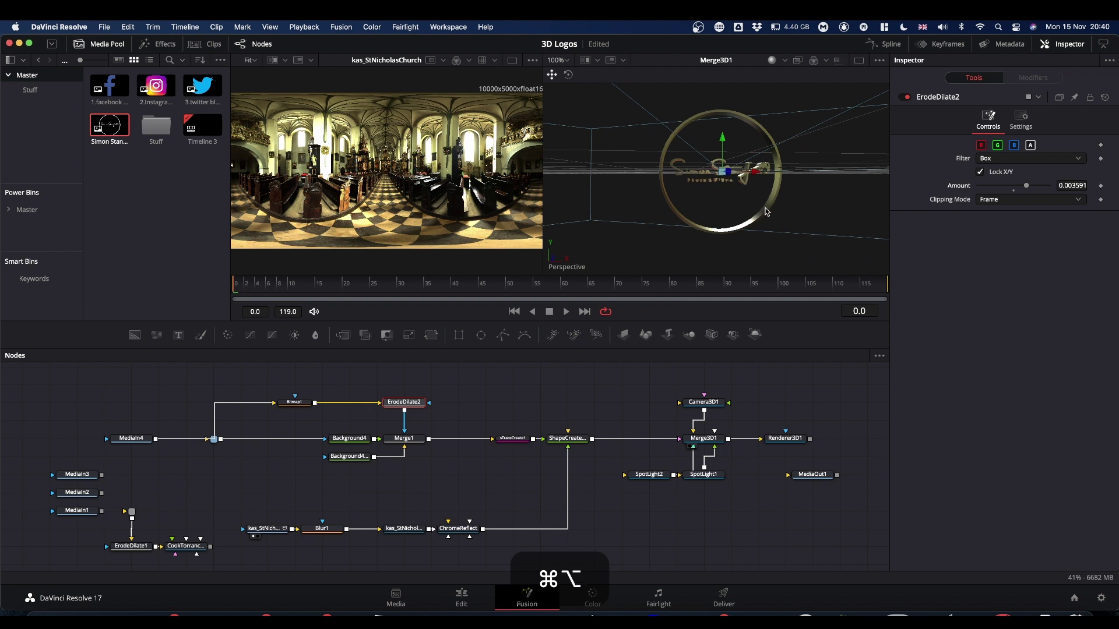
drag(792, 212, 771, 234)
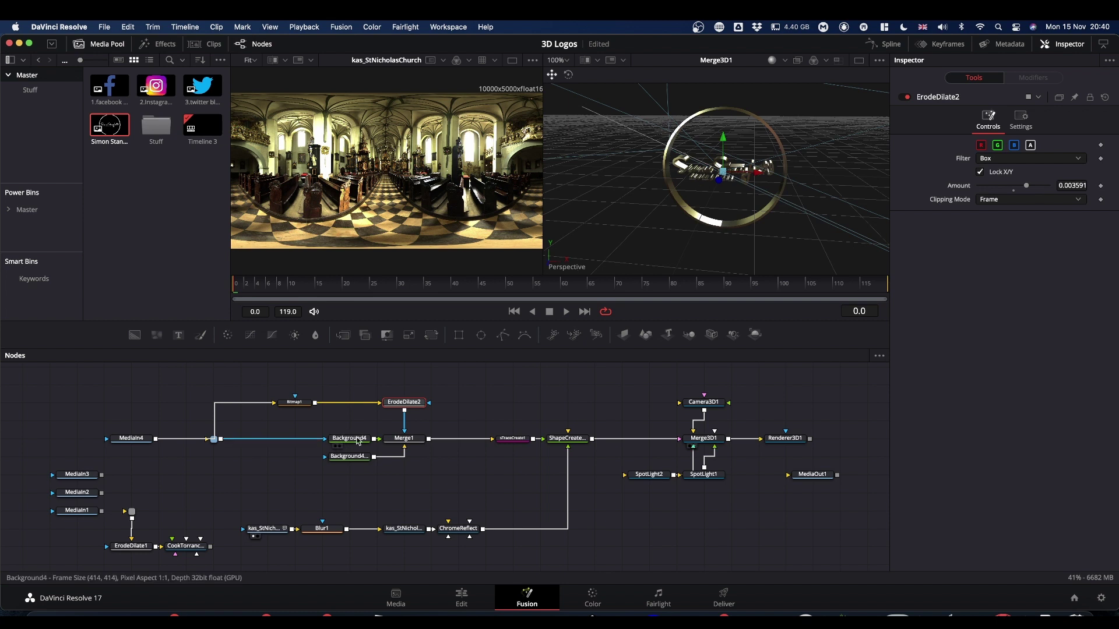
Step: Preview Background4's white circle, then Merge1's logo-in-circle output, in the left viewer
drag(353, 441, 373, 195)
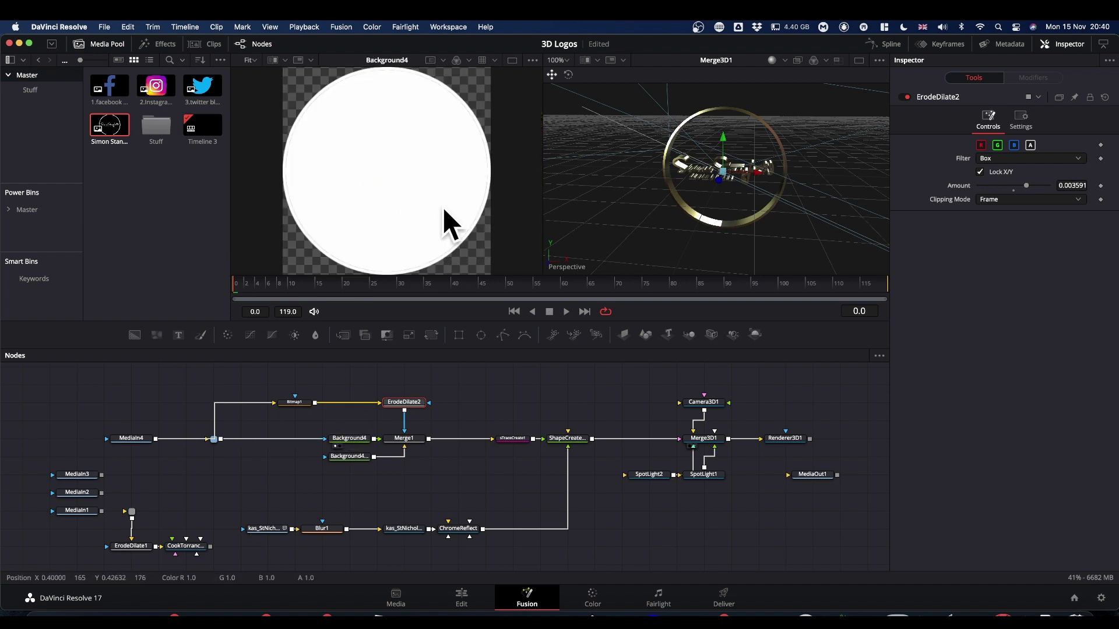
drag(415, 441, 437, 157)
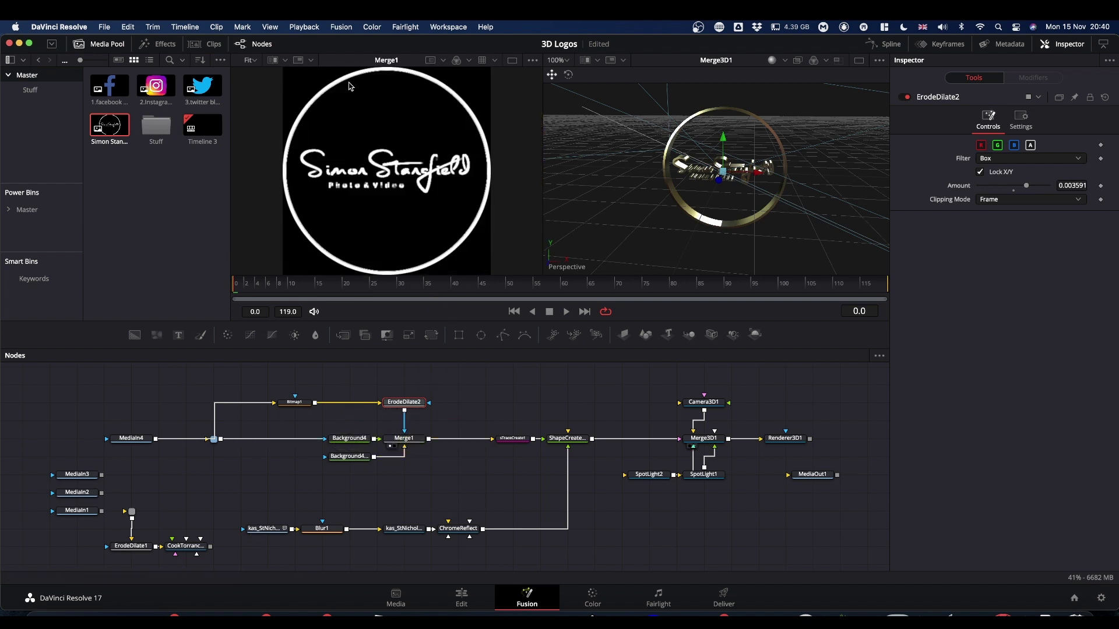